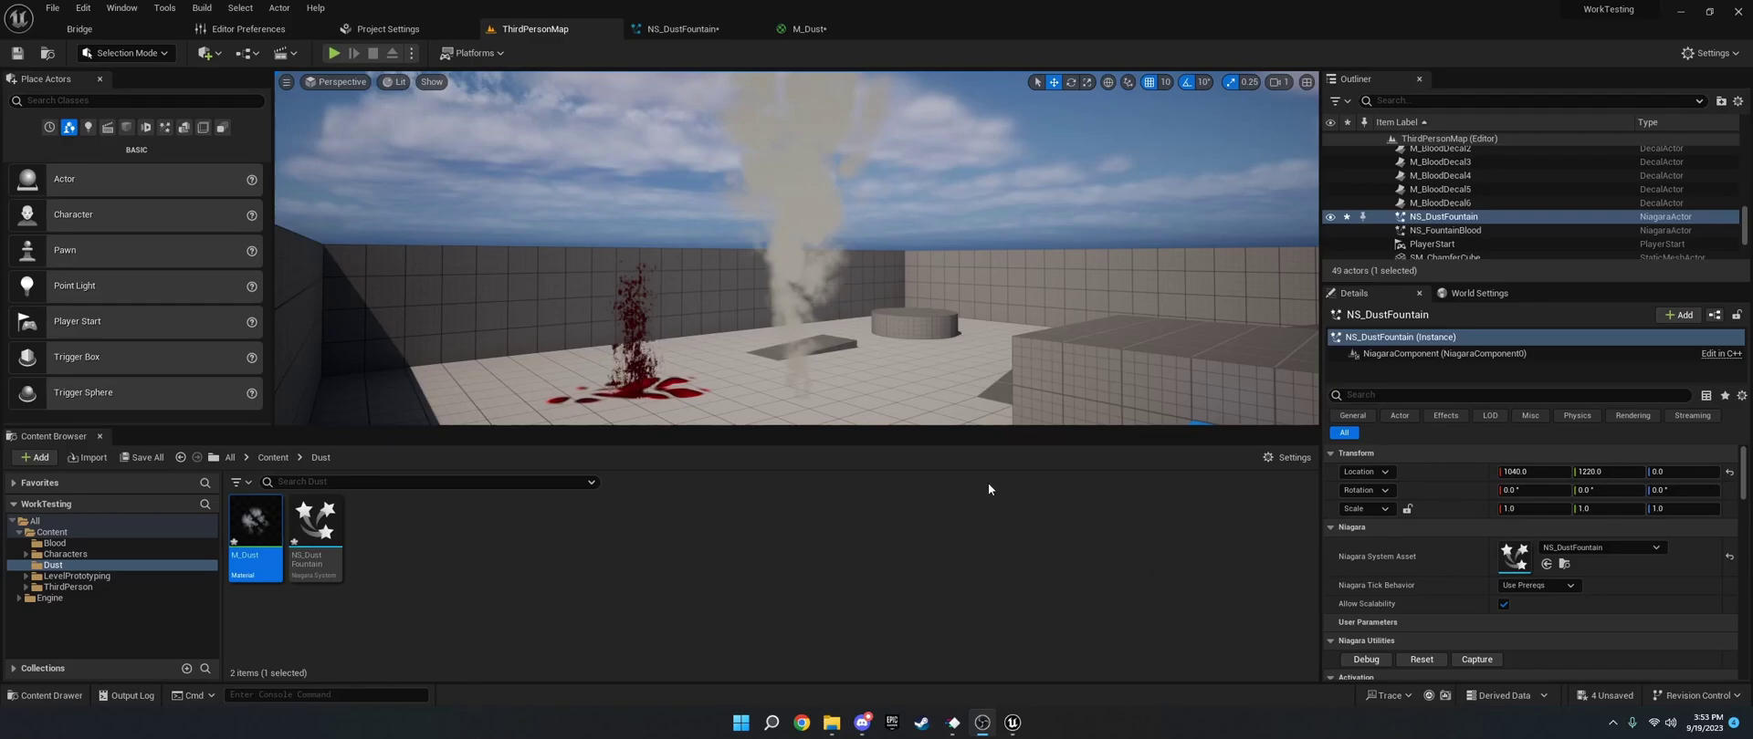
Adjust the level view and nudge the dust fountain, then return it to its original spot.
right_drag(954, 360, 967, 347)
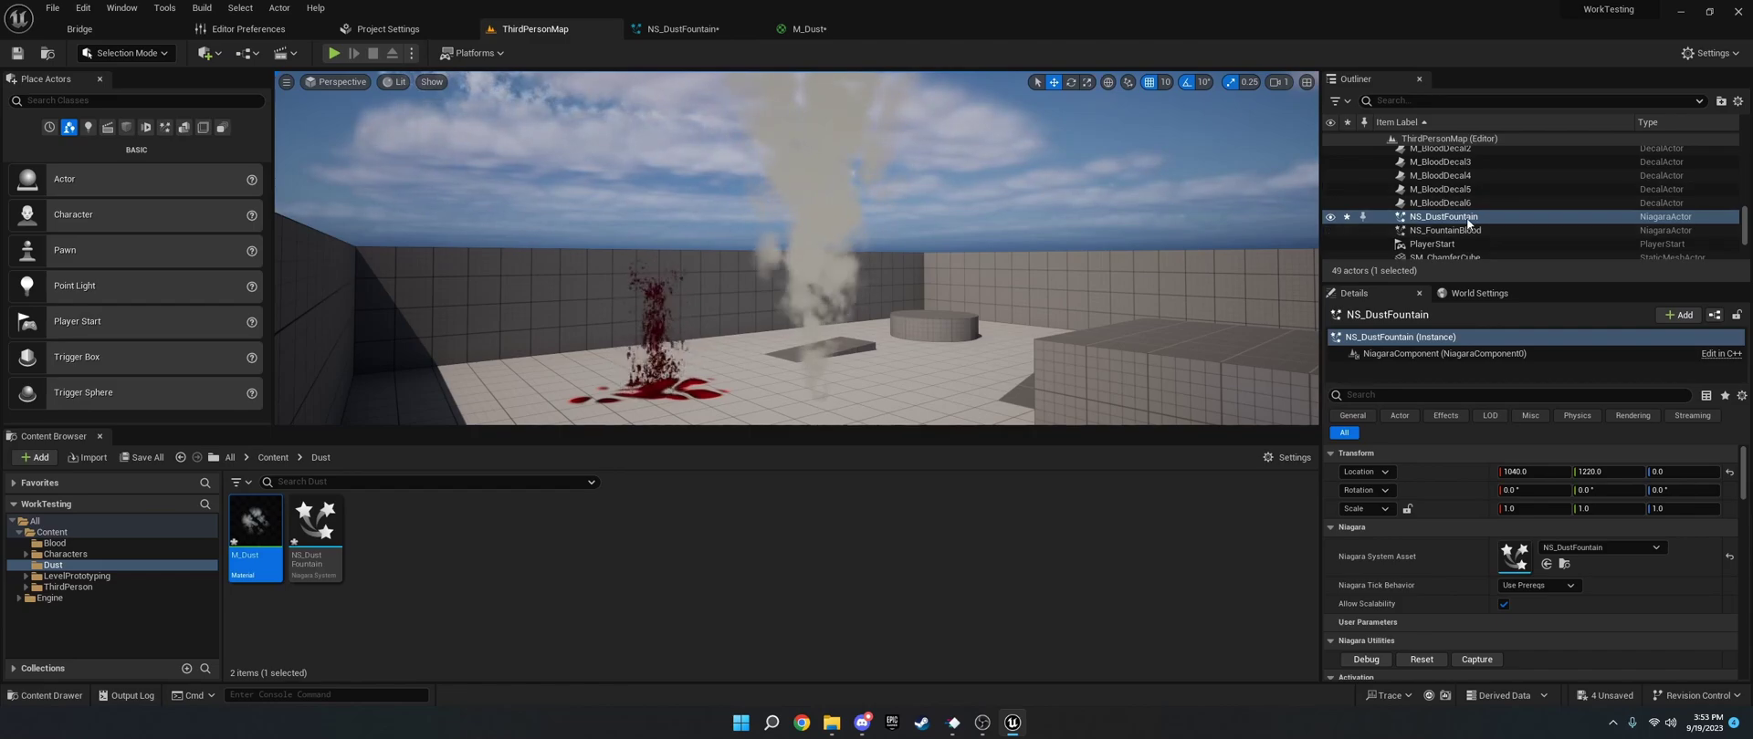
right_drag(913, 274, 913, 328)
right_drag(972, 266, 965, 246)
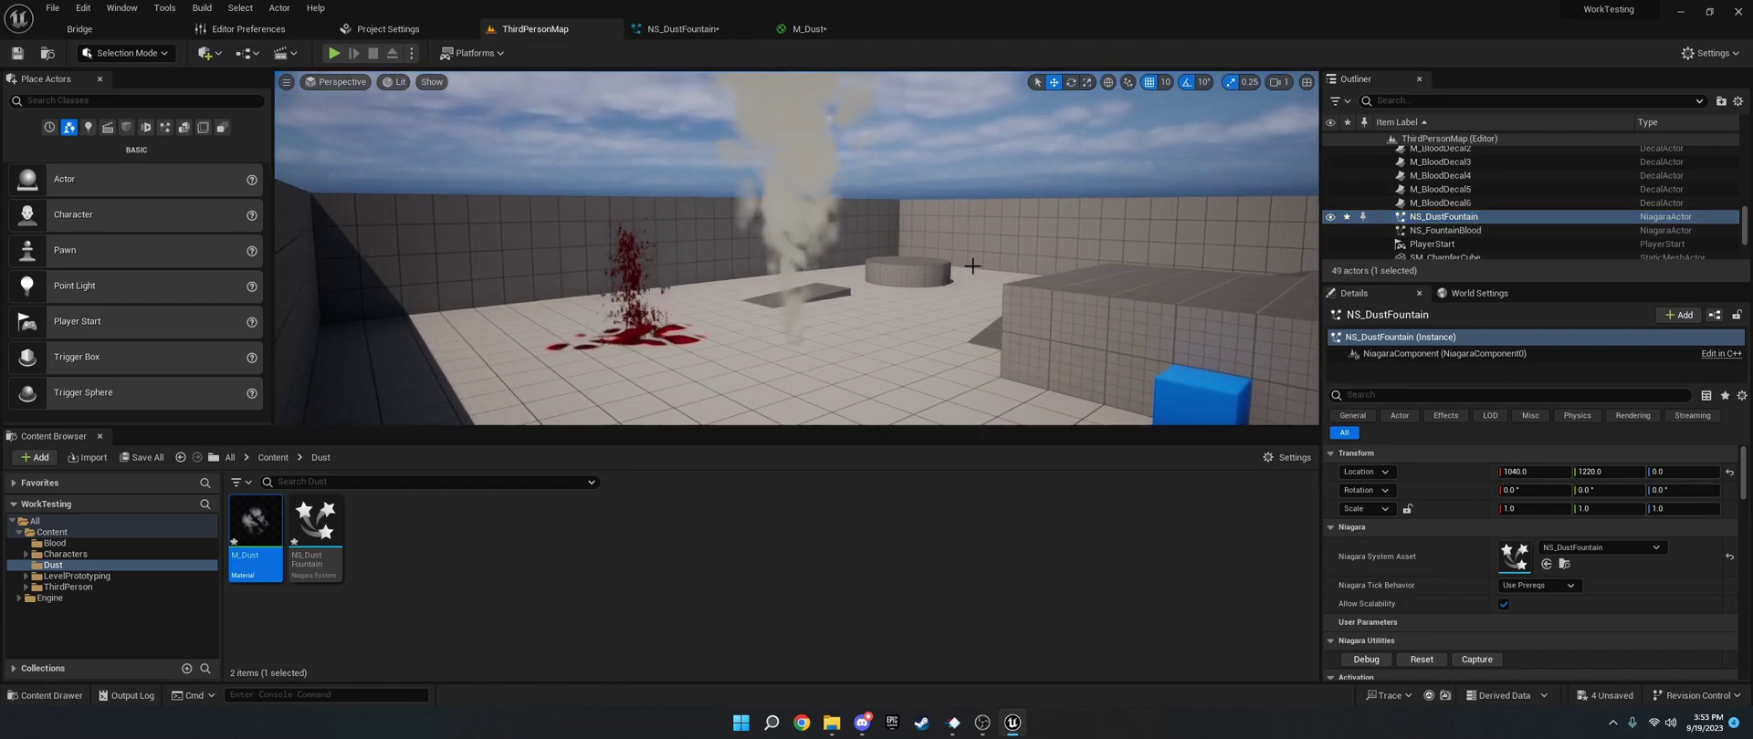
drag(830, 357, 754, 275)
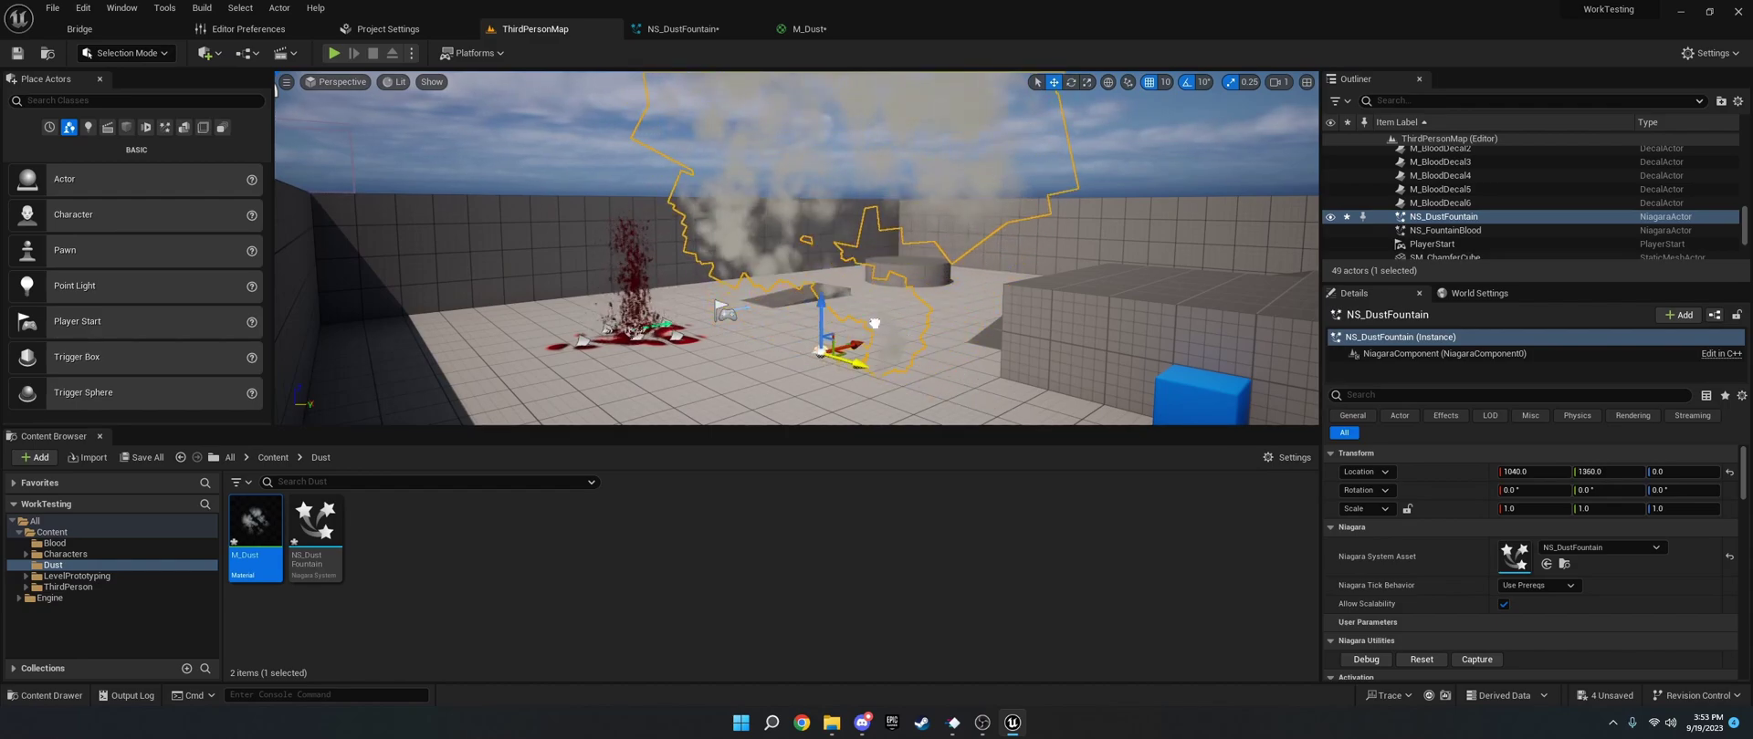
drag(754, 276, 810, 293)
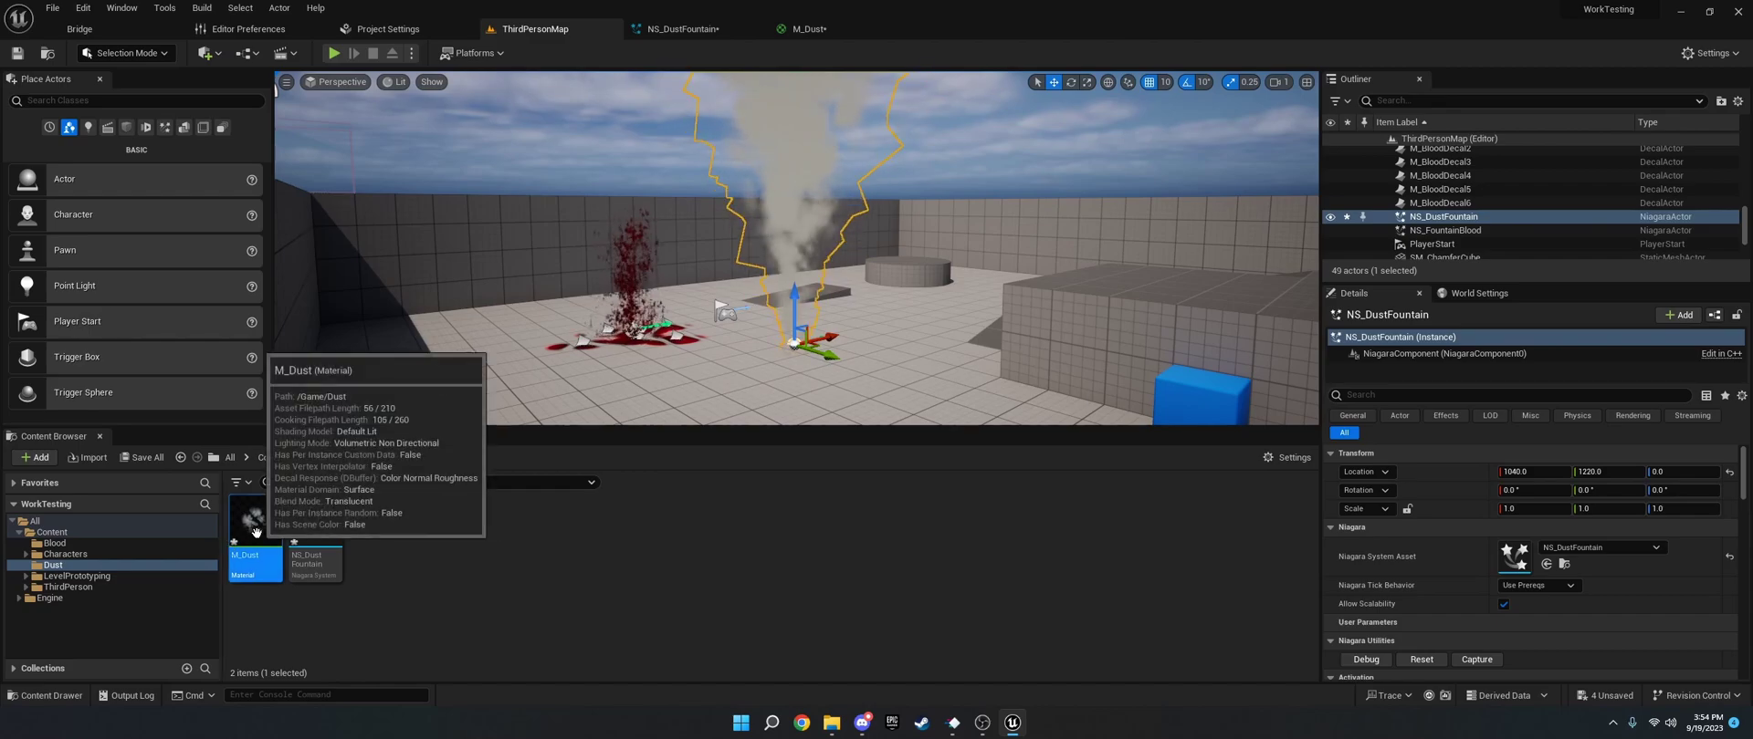
Start a new Niagara System from the Fountain emitter template in the Dust folder, then cancel it.
right_click(527, 546)
click(418, 549)
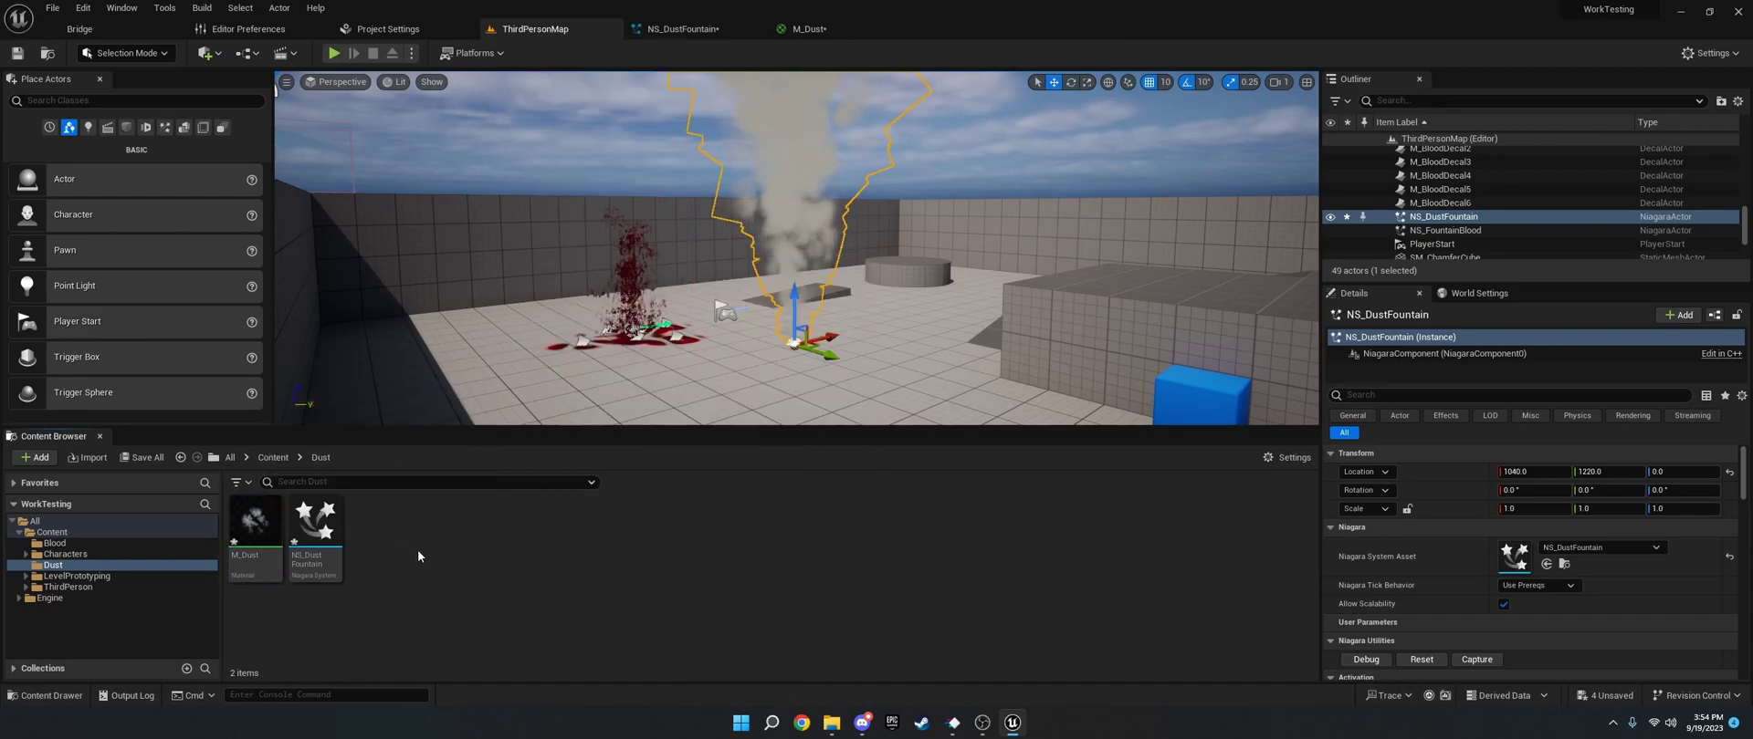
right_click(558, 553)
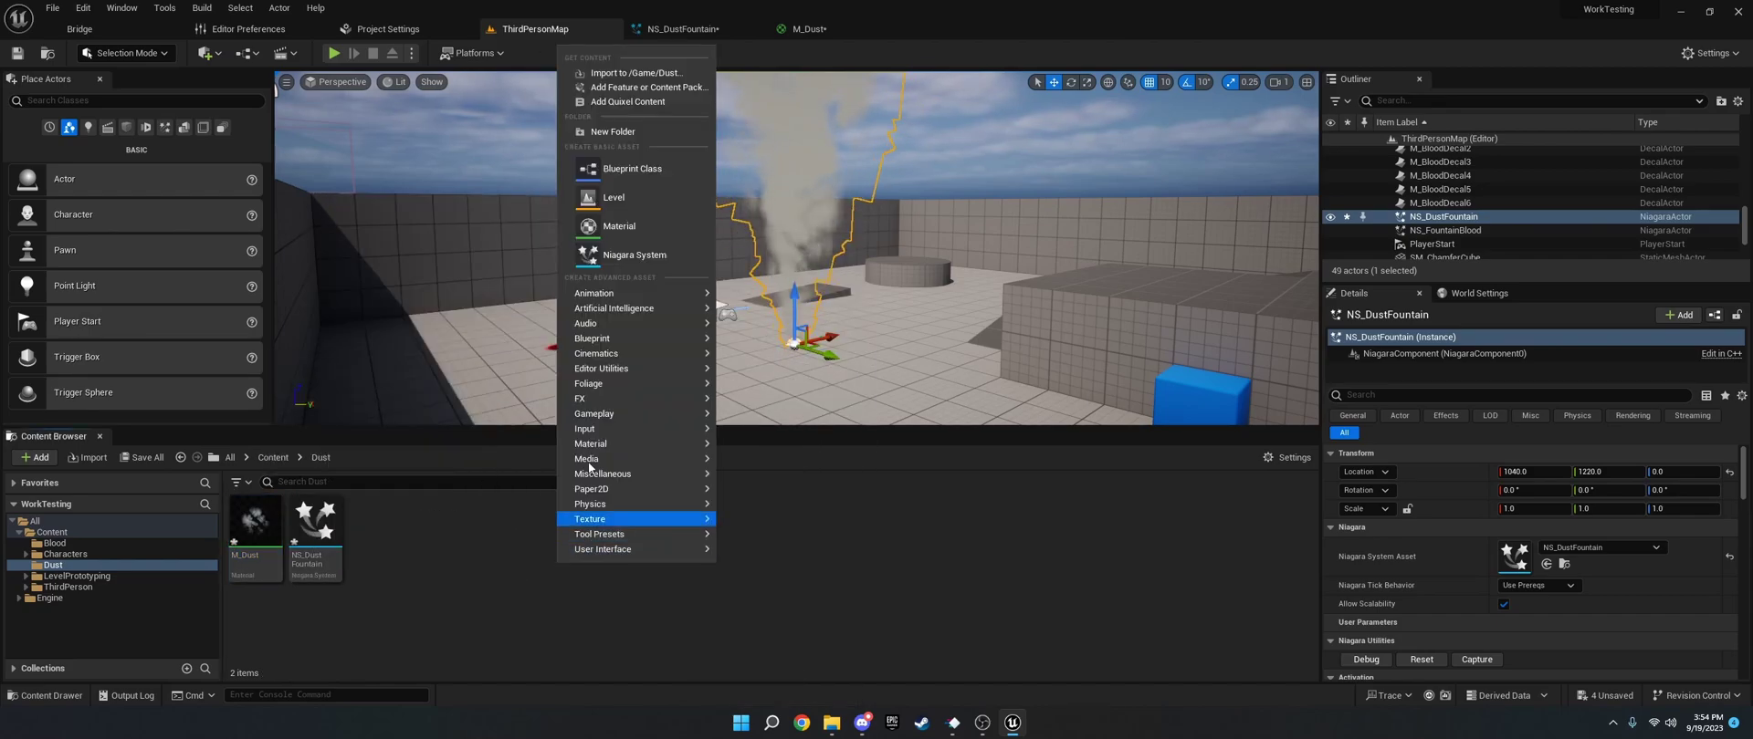
click(635, 255)
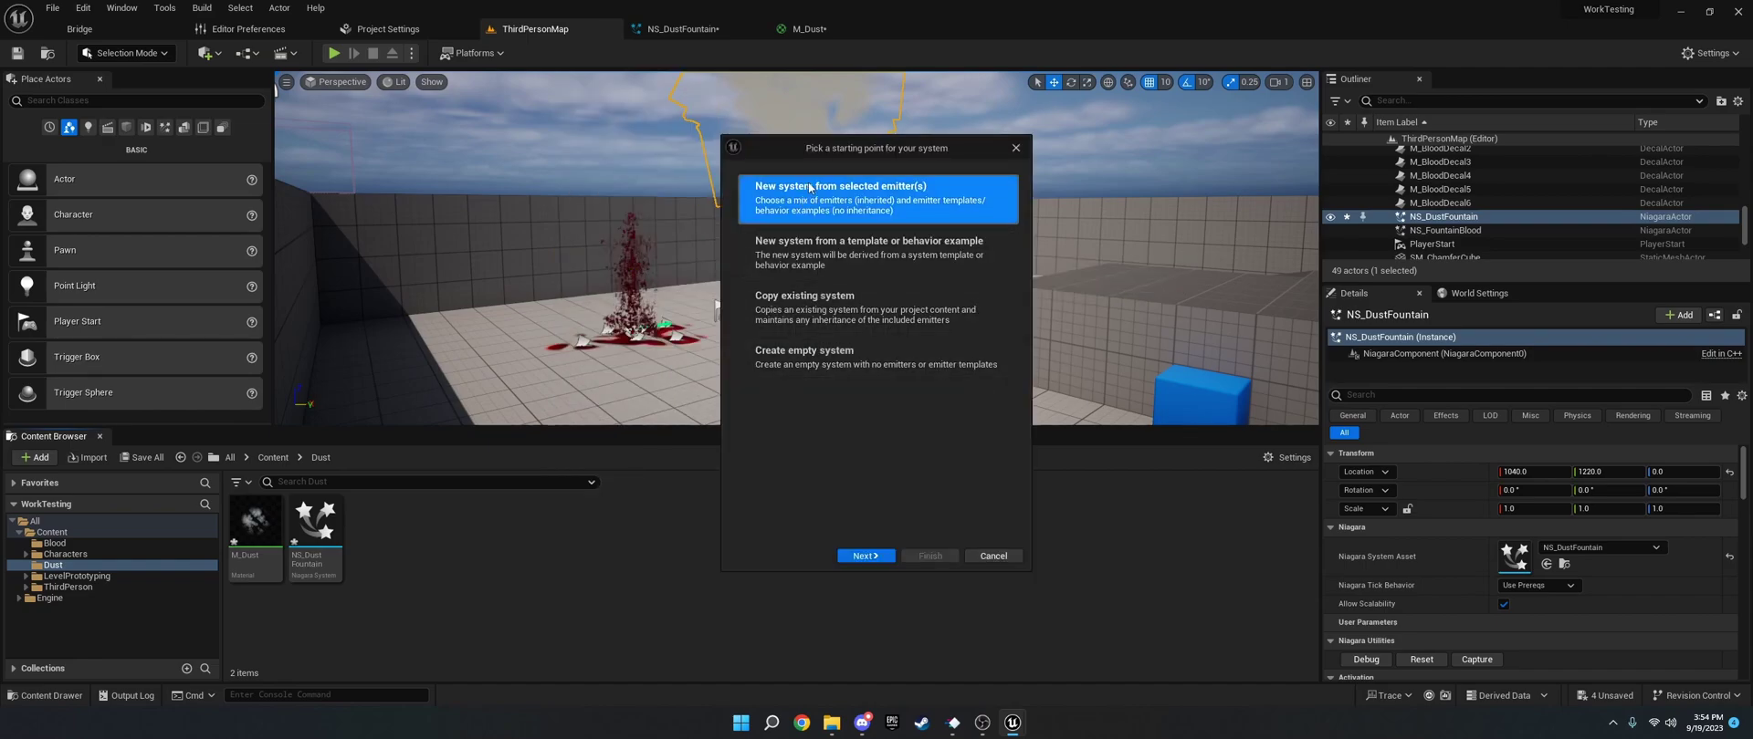
click(866, 556)
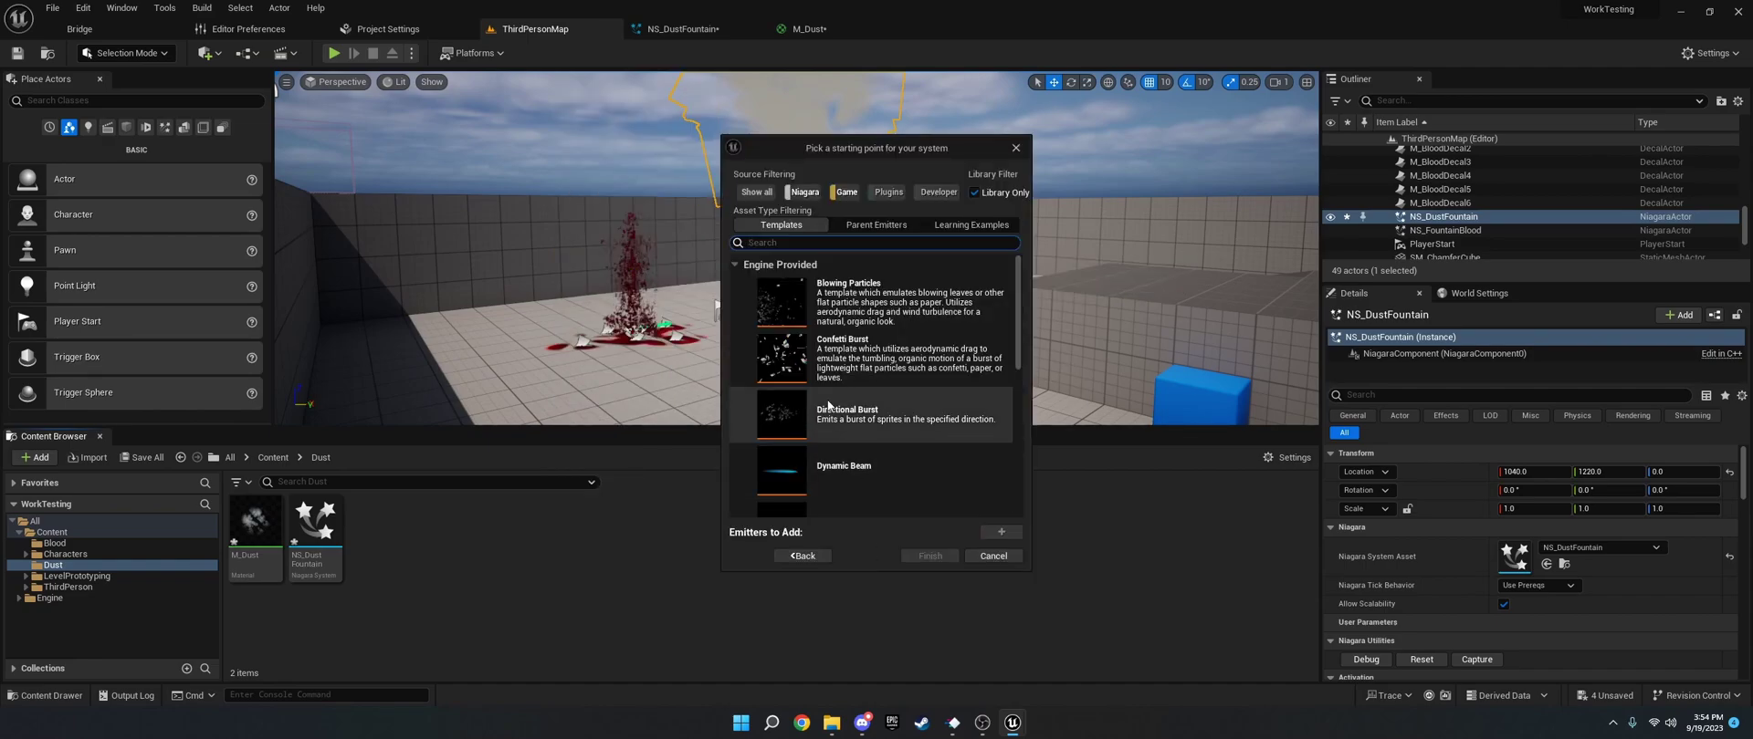
scroll(852, 471, down, 3)
click(840, 414)
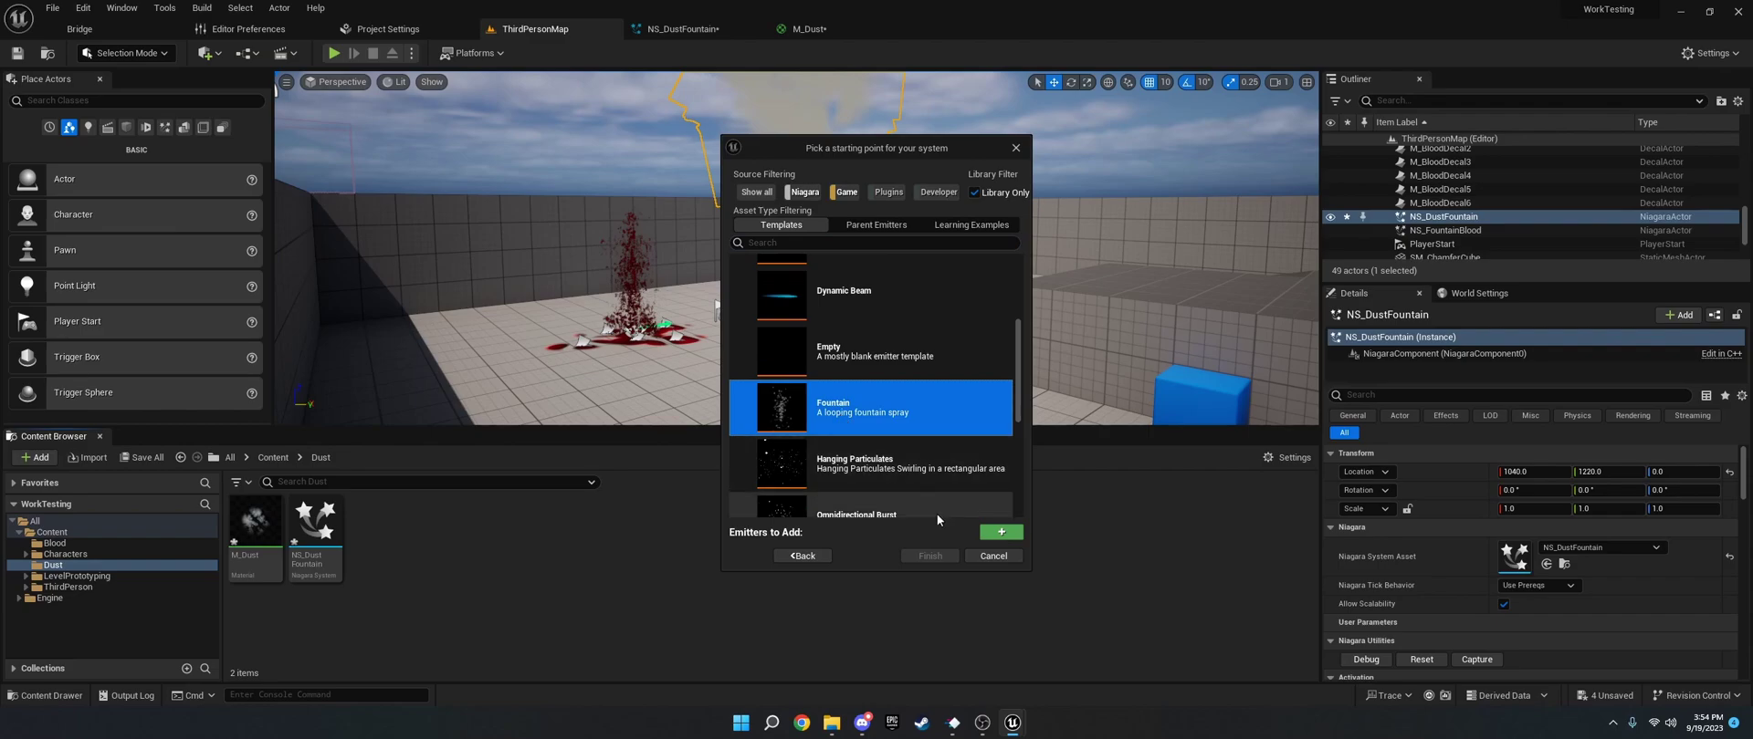
scroll(852, 392, down, 2)
scroll(904, 419, up, 2)
scroll(904, 419, up, 3)
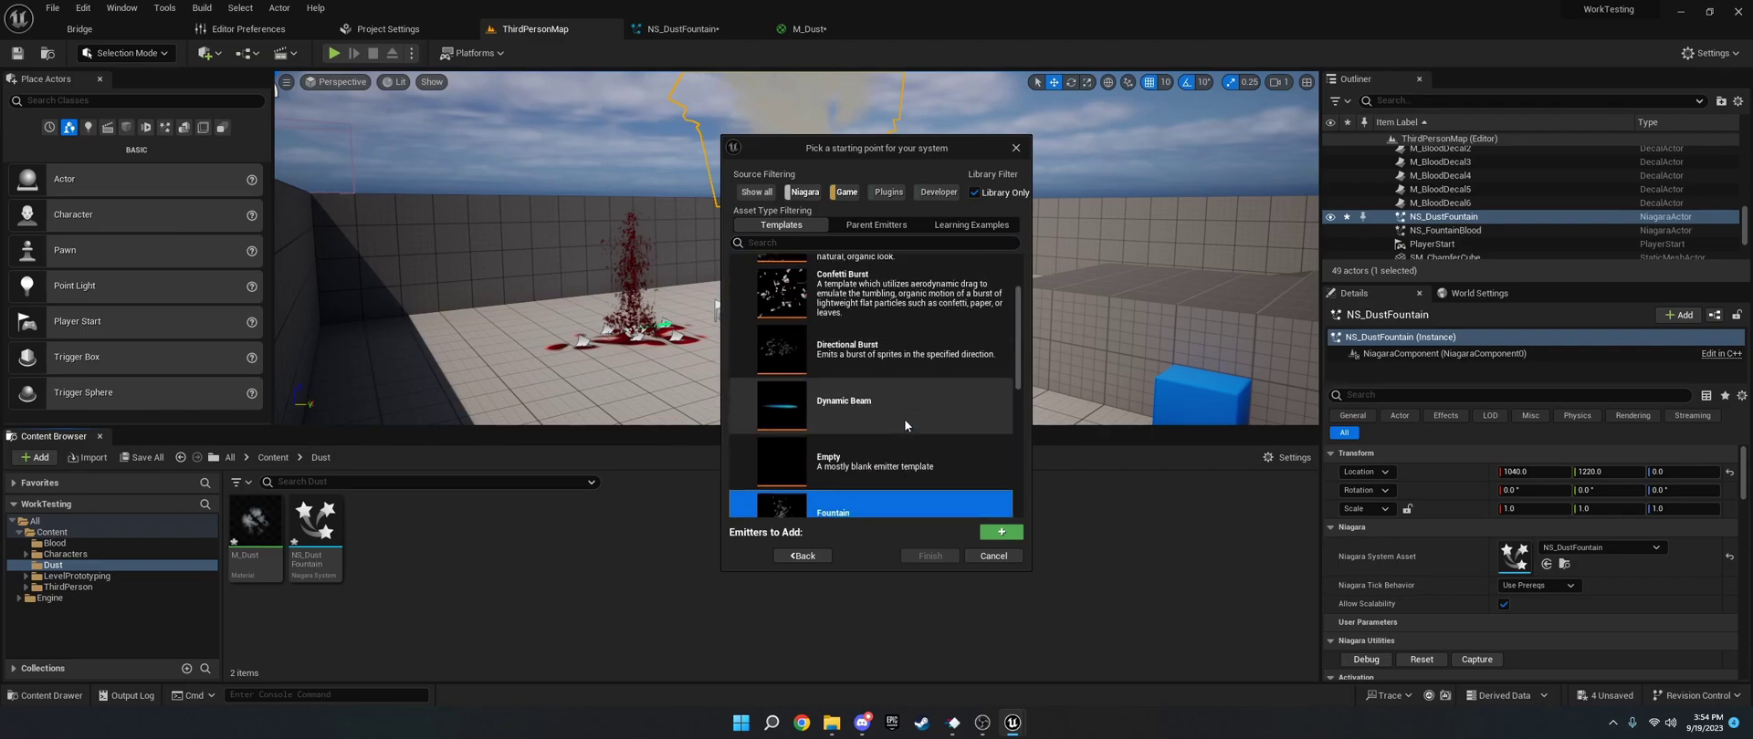
scroll(841, 391, up, 2)
click(988, 559)
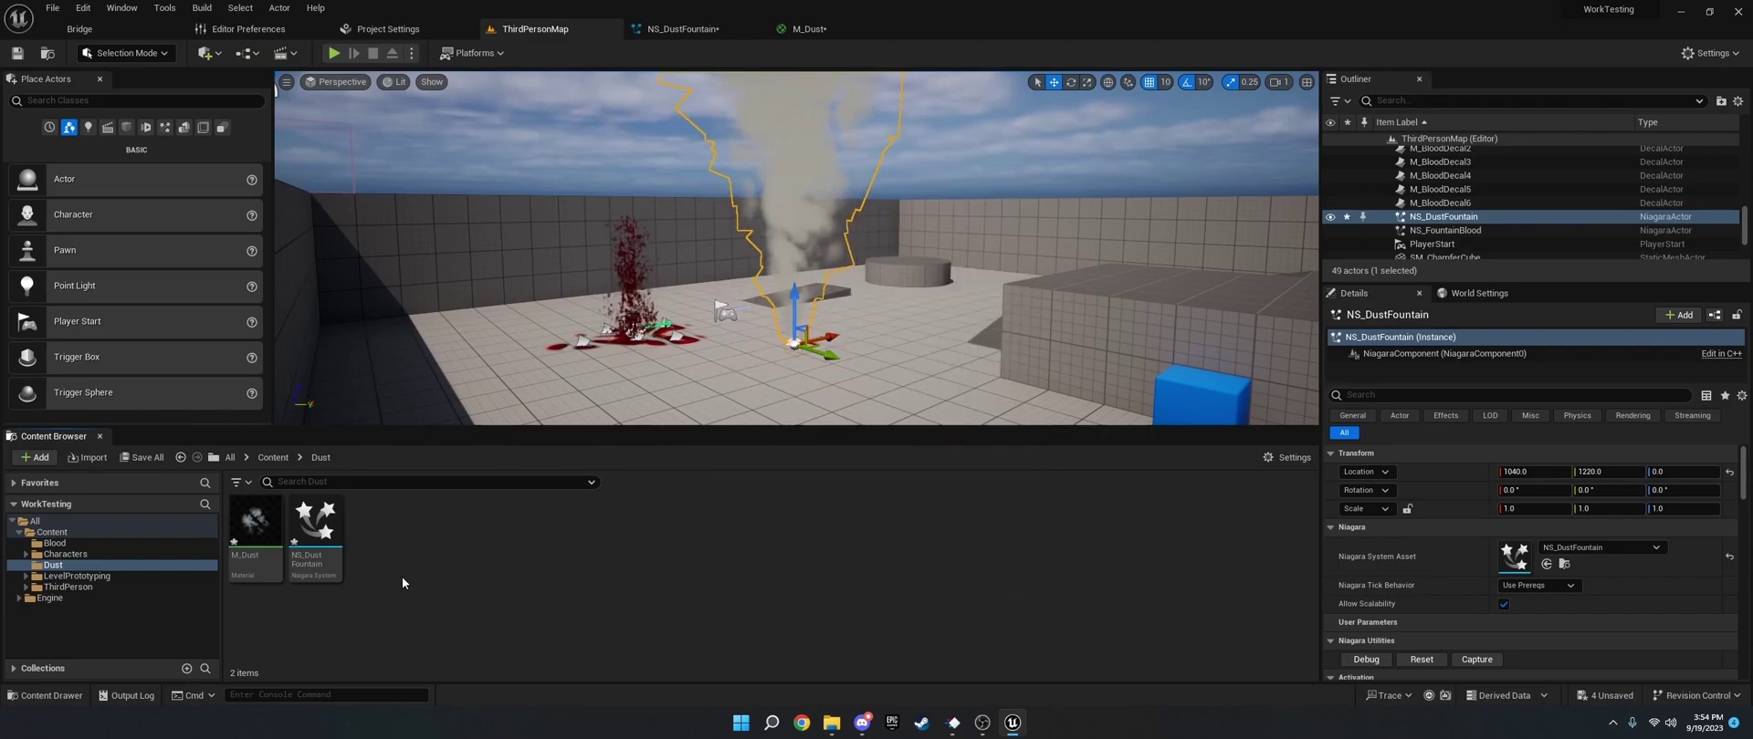
In M_Dust, delete the white 1,1,1 Constant3Vector node and nudge Particle Color down.
double_click(255, 528)
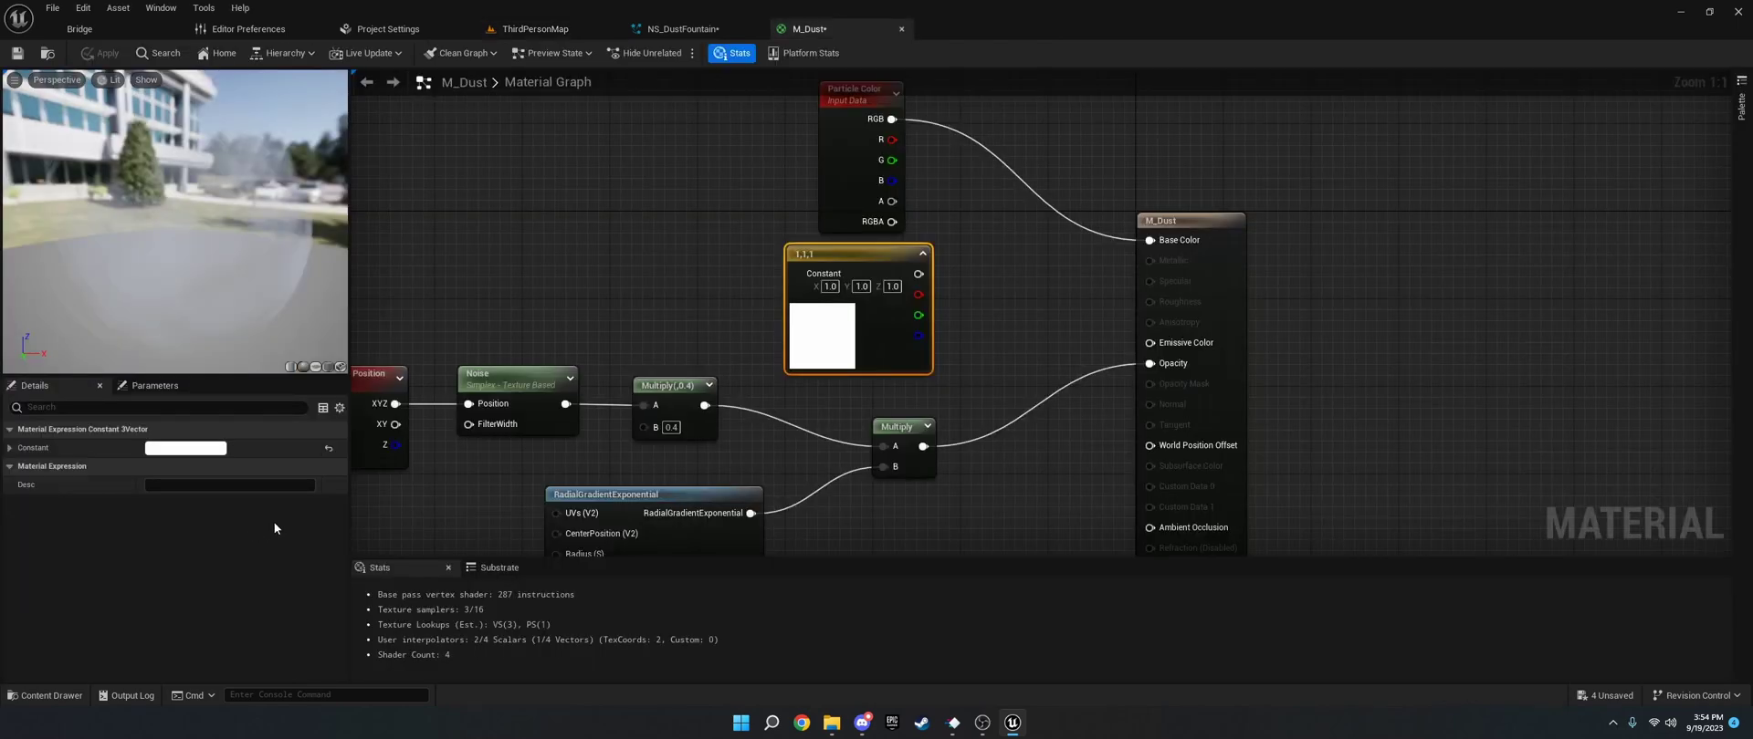
right_drag(522, 251, 970, 258)
scroll(970, 257, down, 2)
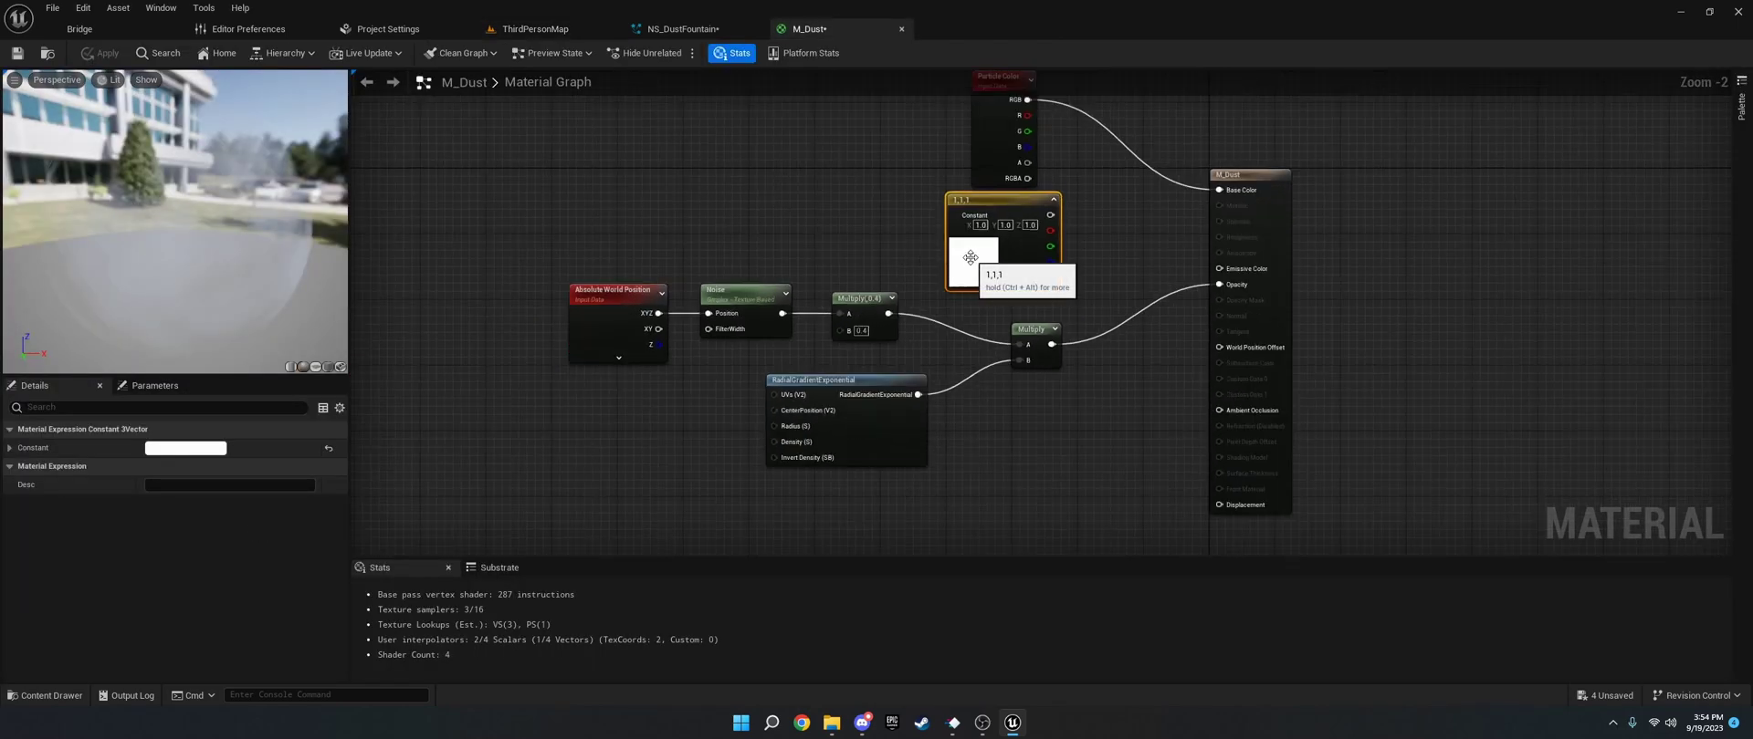
key(Delete)
drag(987, 152, 988, 194)
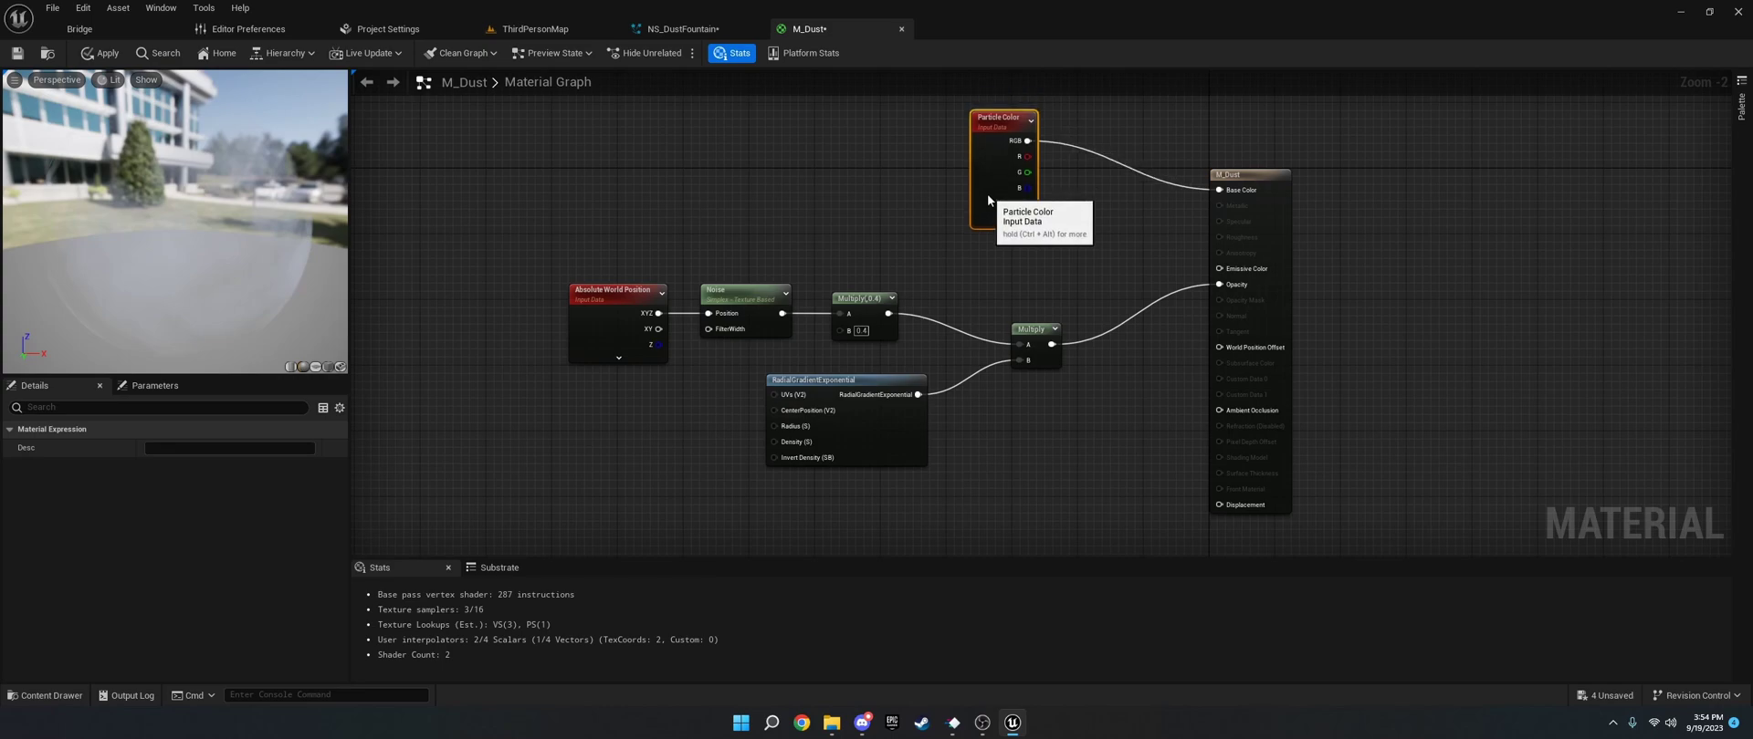
mouse_move(905, 217)
right_down()
mouse_move(839, 155)
mouse_move(812, 157)
right_up()
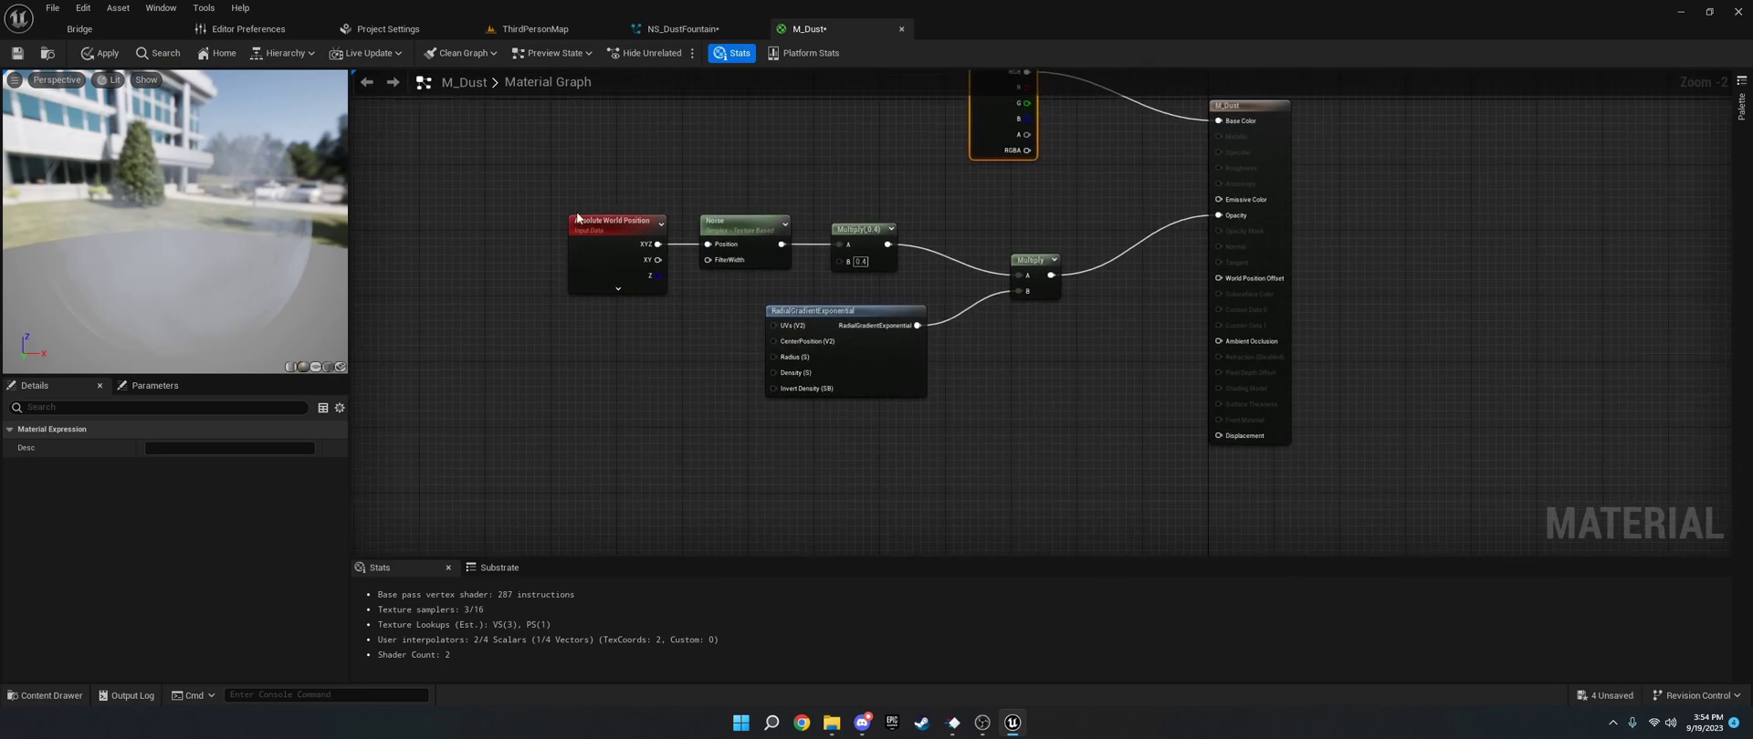
Show the material preview on a flat plane and recentre the graph view.
click(315, 366)
drag(227, 250, 232, 231)
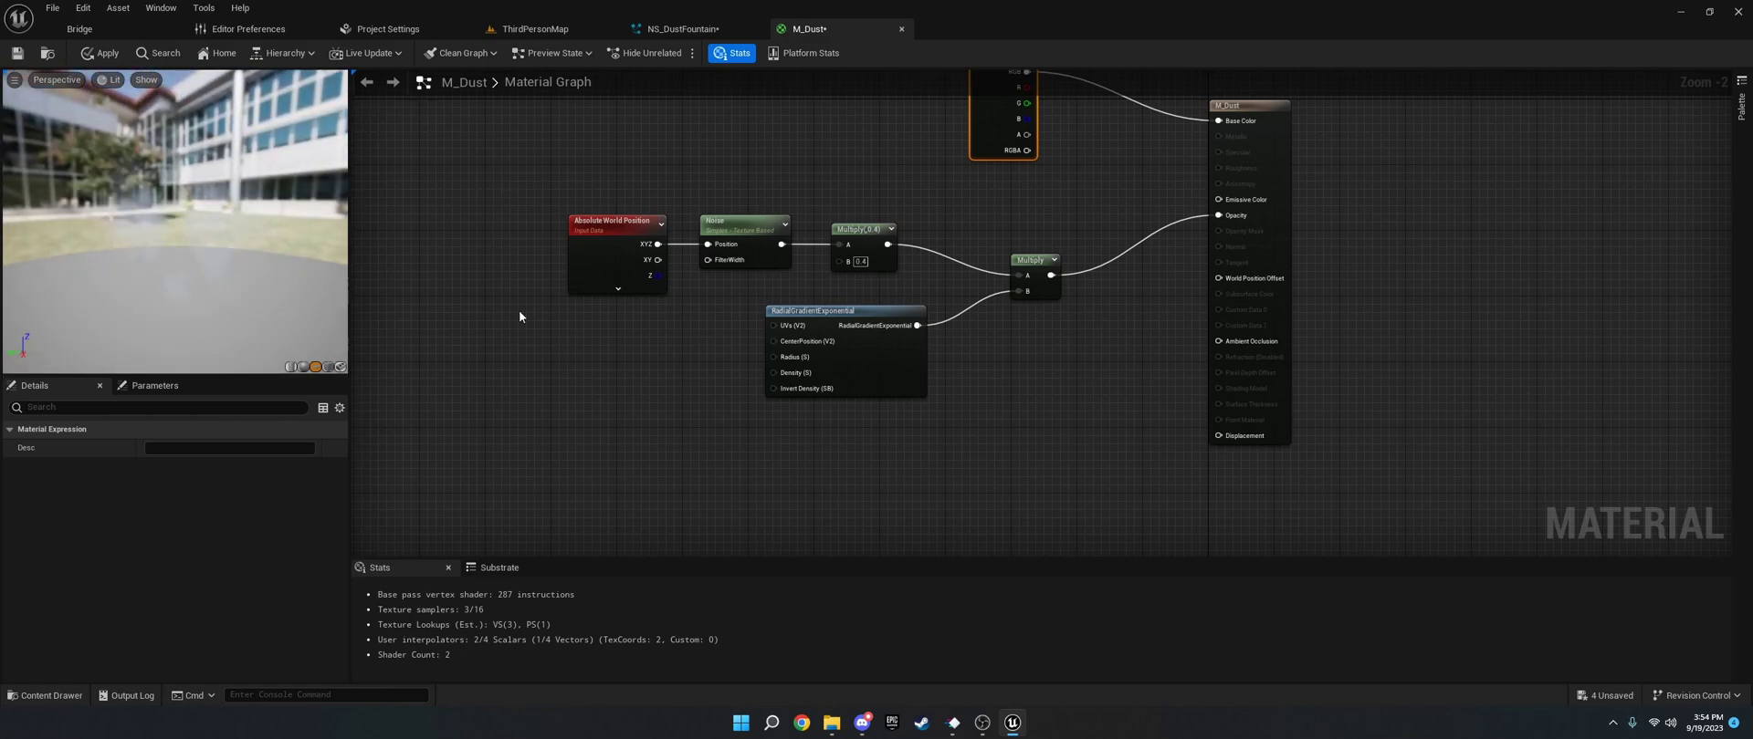
right_drag(687, 349, 586, 374)
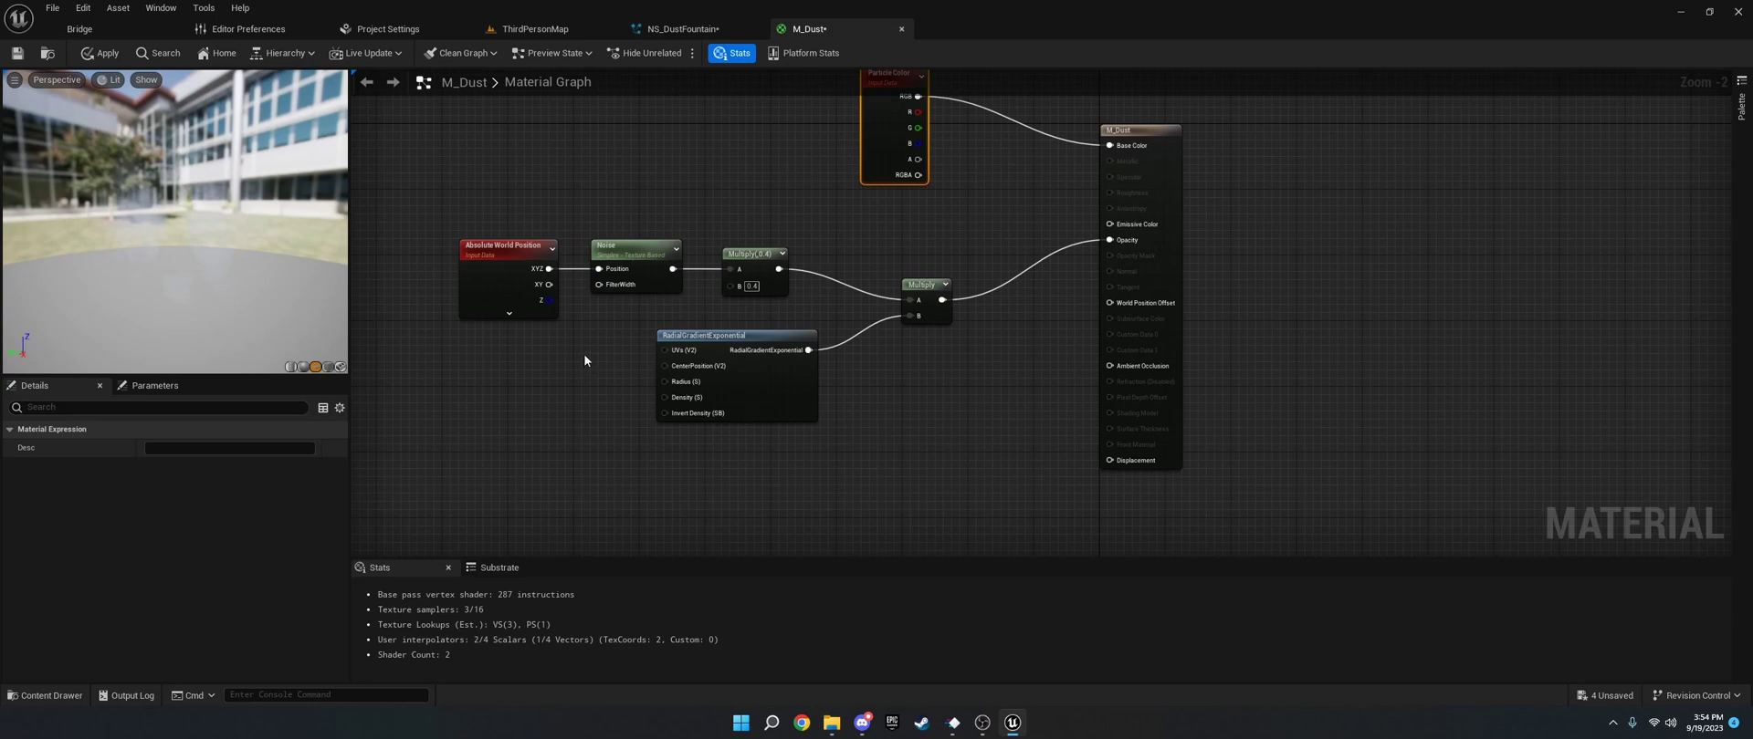
Add a Noise node above the existing one and set its Scale to 0.005.
click(626, 255)
right_click(623, 155)
text(noise)
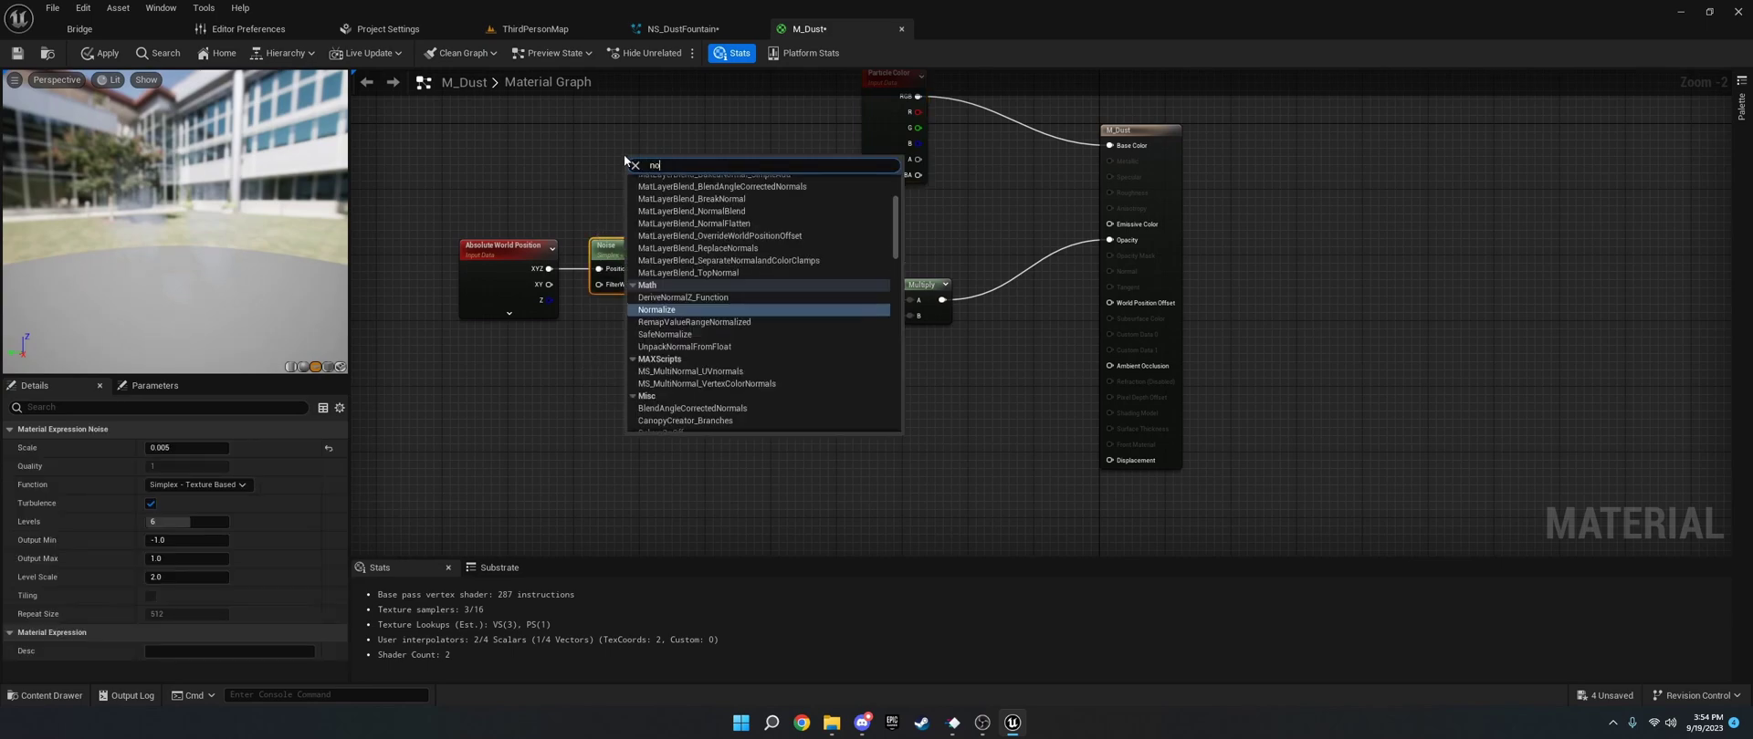
key(Return)
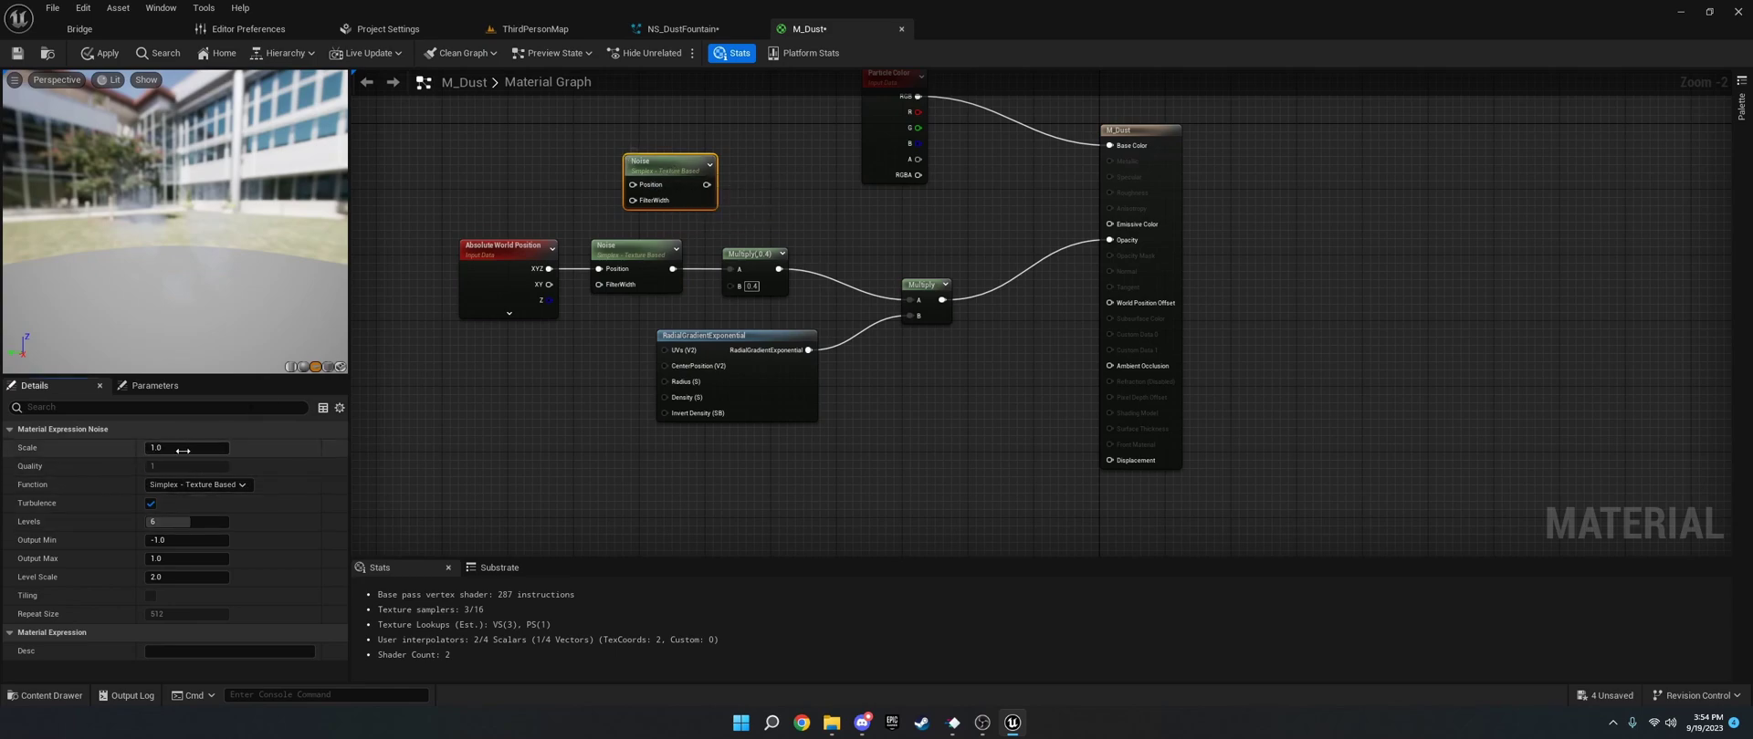
click(182, 450)
text(0.005)
Preview the new Noise node on its own, then stop previewing it.
right_click(679, 168)
click(744, 208)
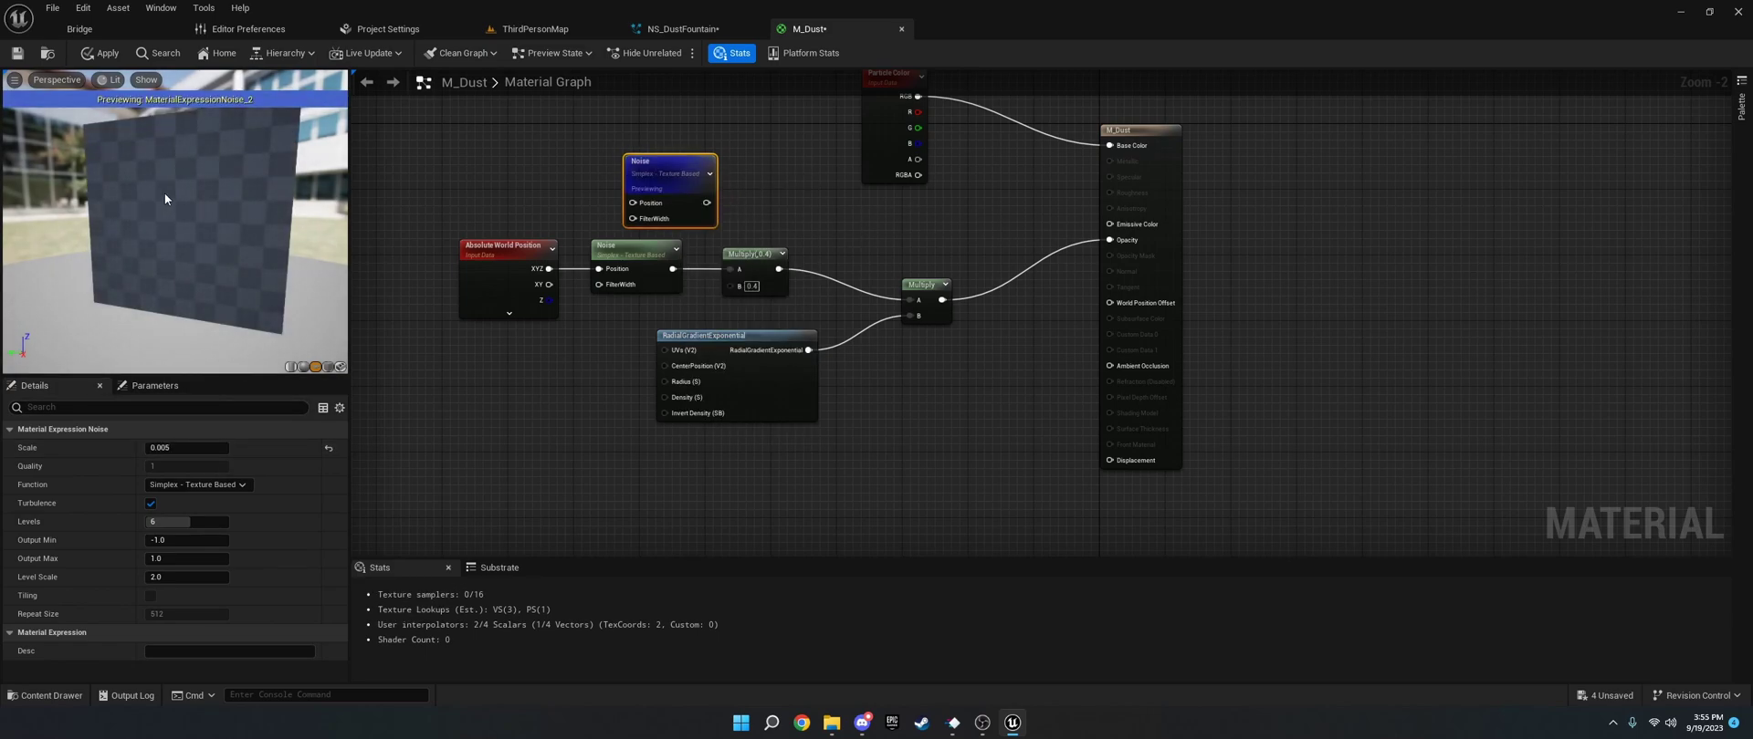
drag(164, 194, 180, 215)
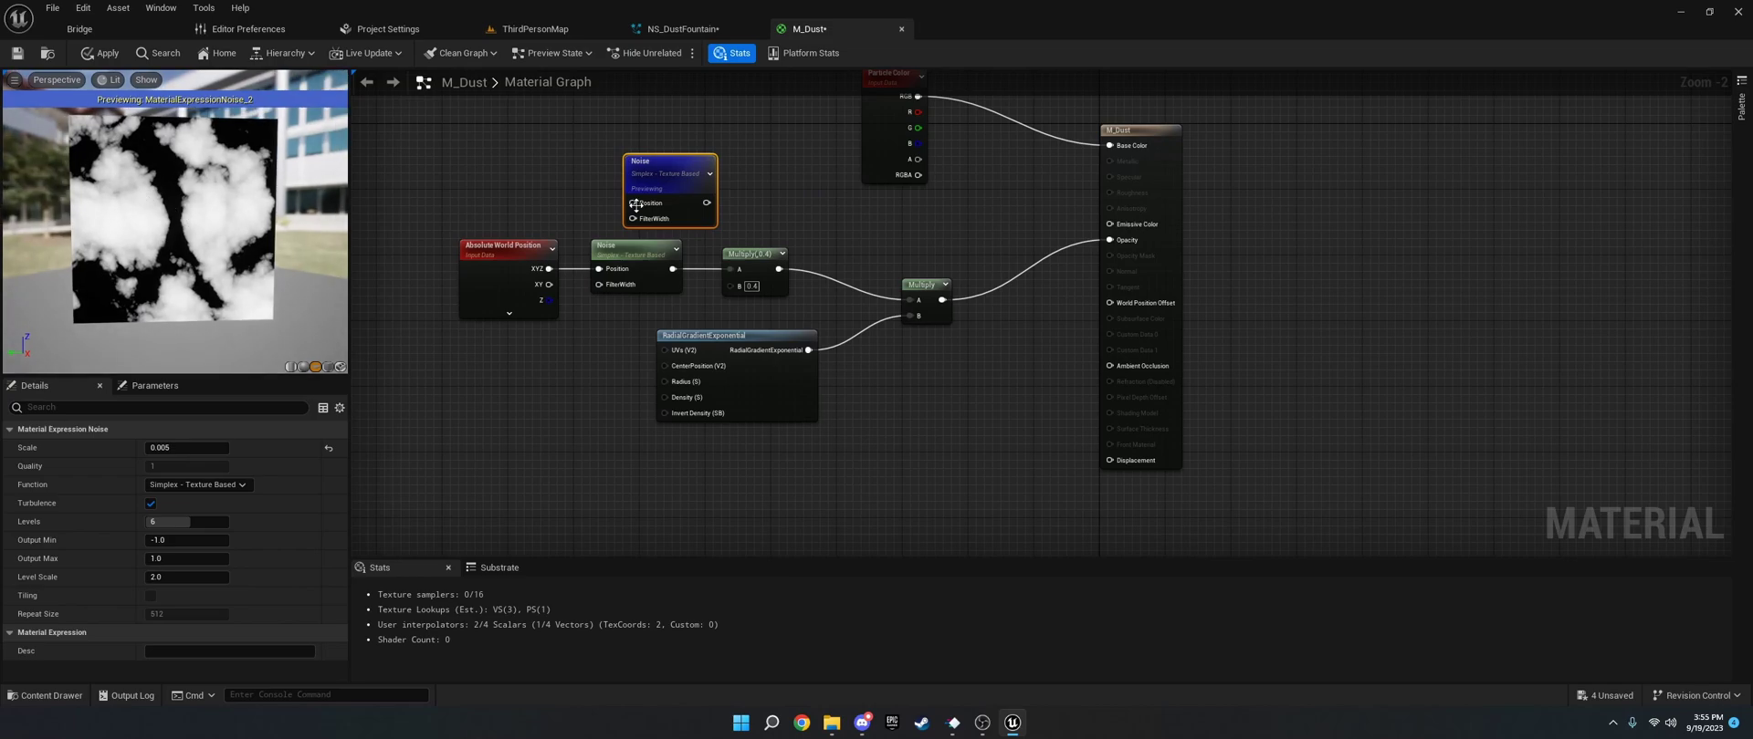
right_click(671, 187)
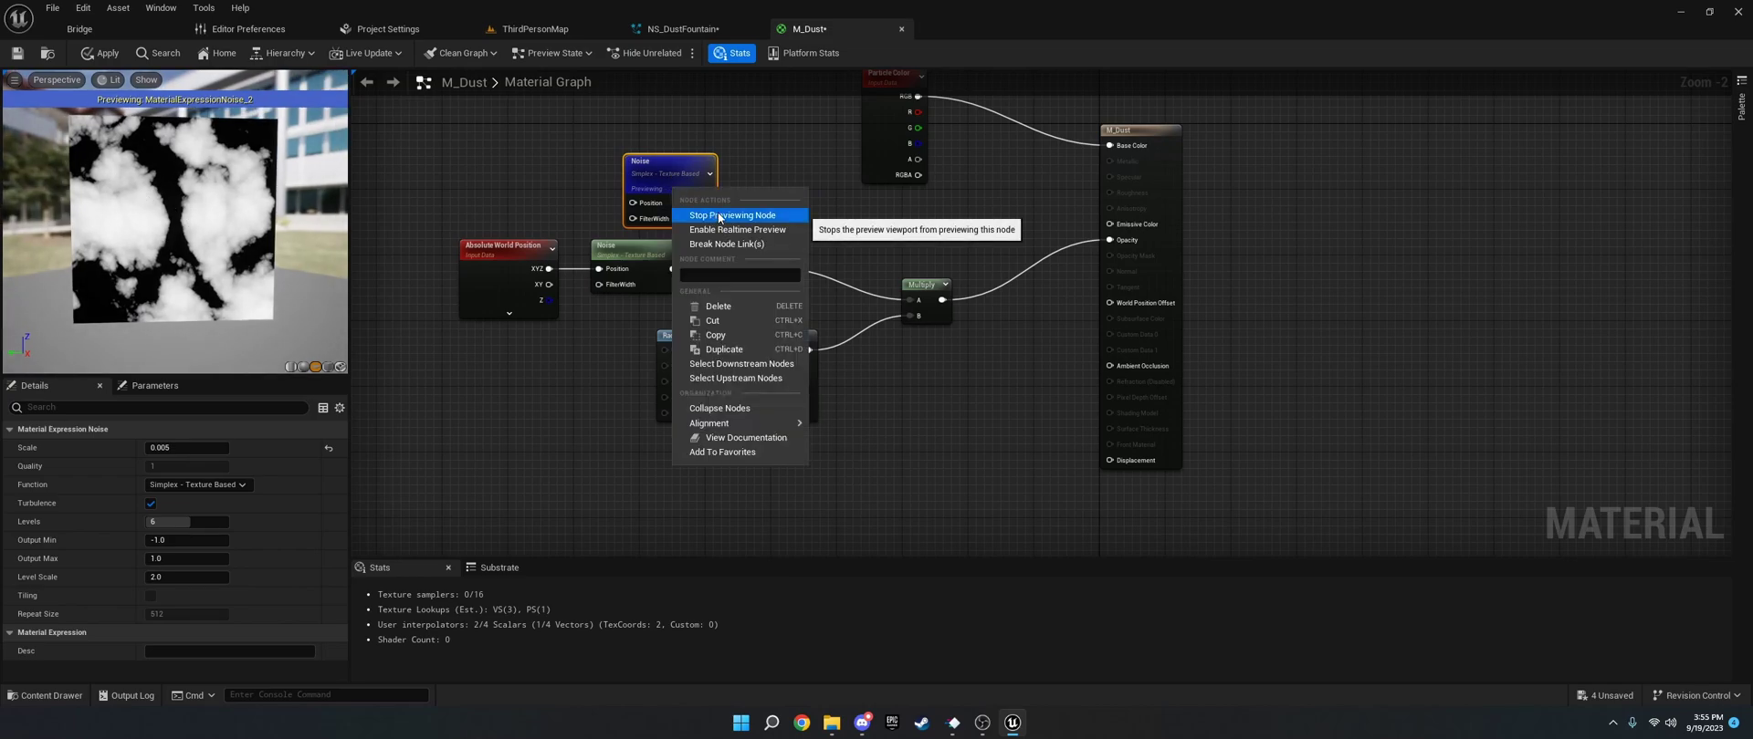
click(718, 216)
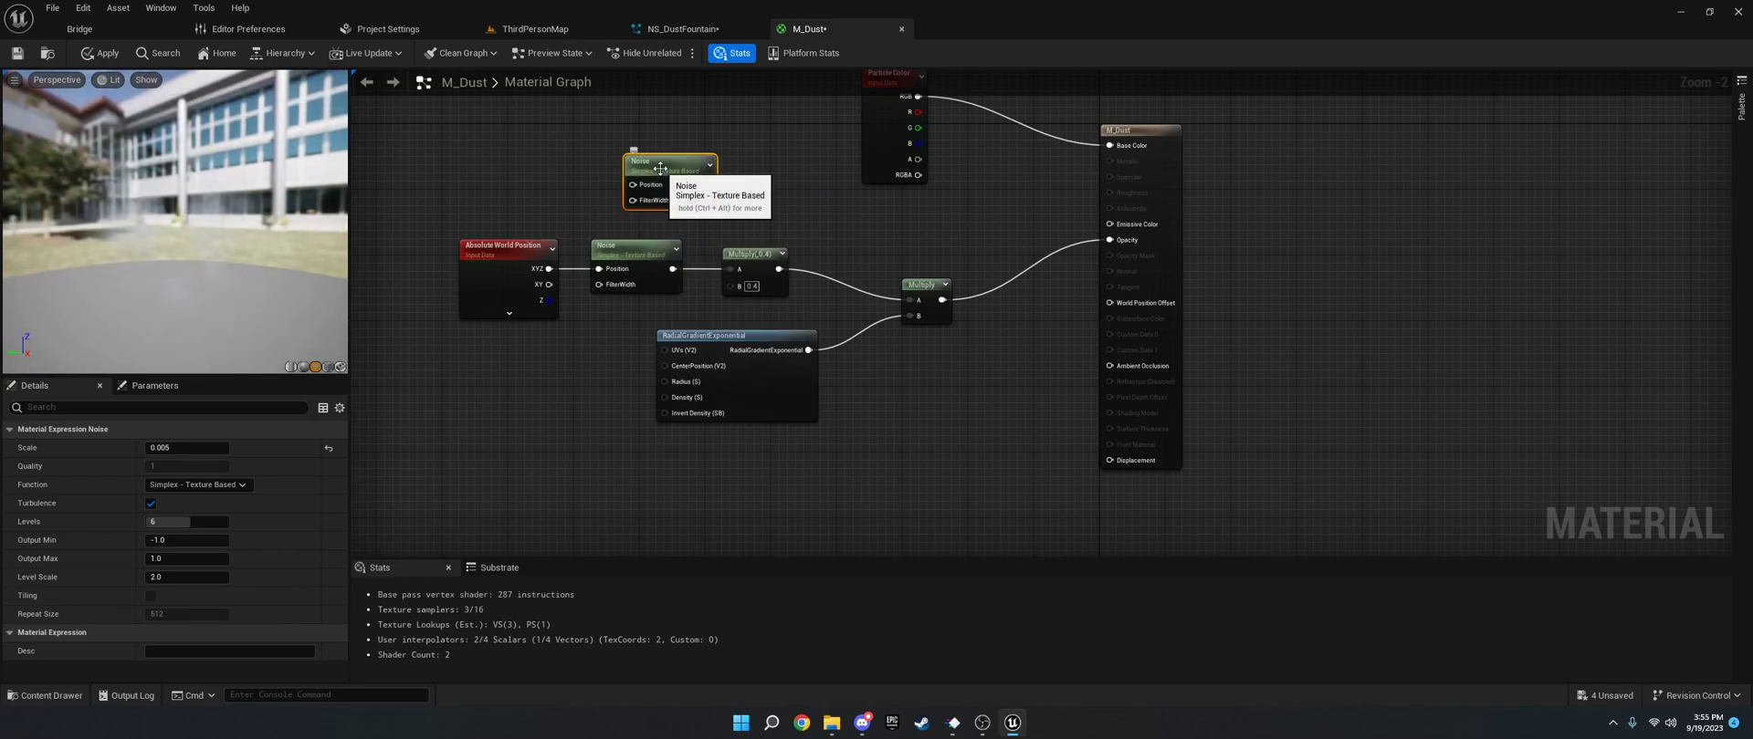
Delete the extra Noise and a duplicate Absolute World Position; wire its XYZ into Noise Position.
key(Delete)
click(481, 271)
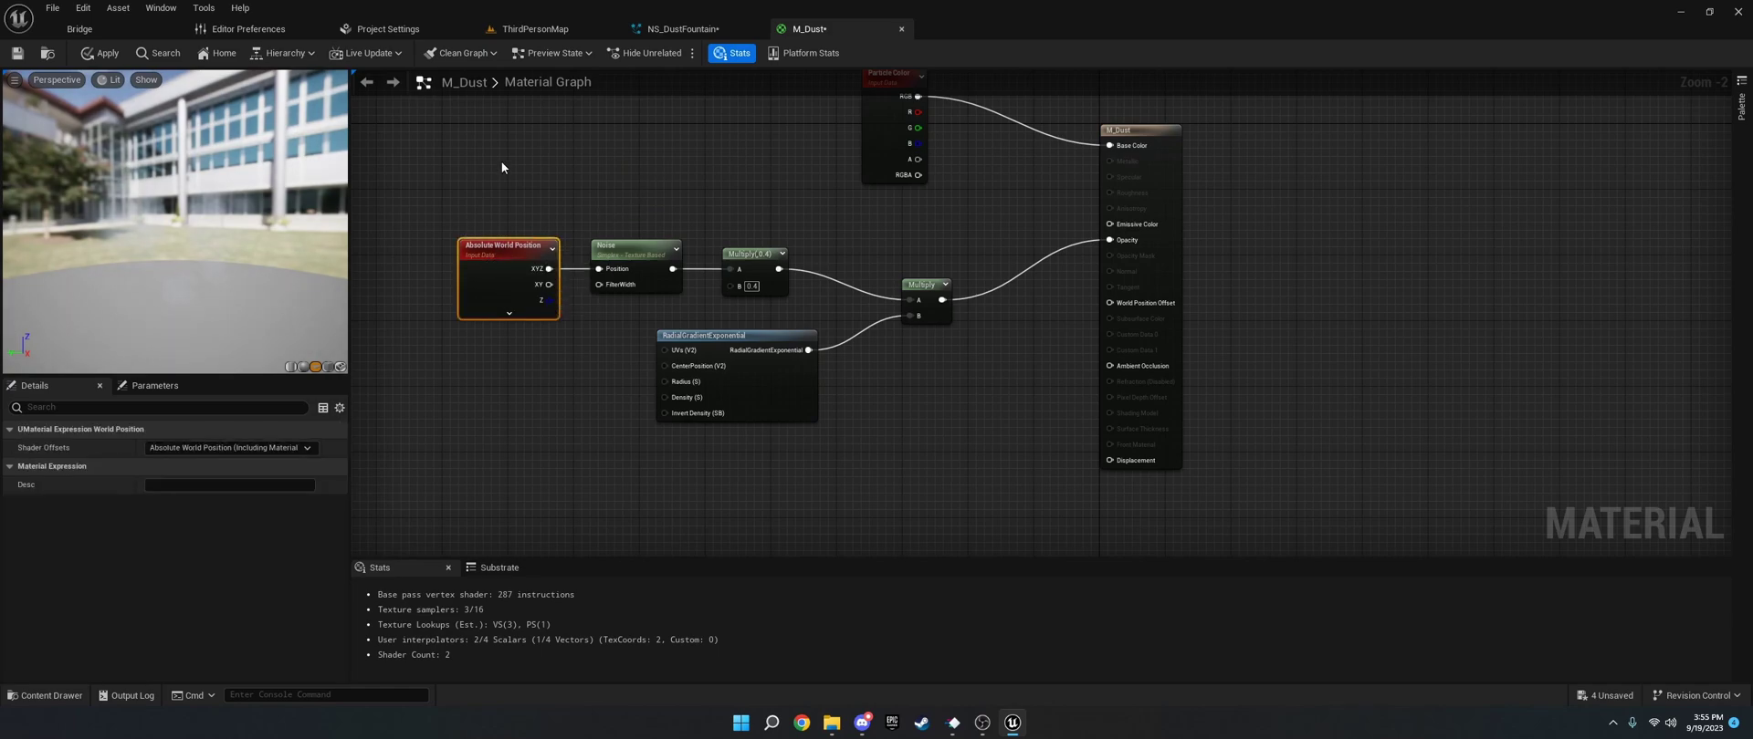
right_click(501, 164)
text(absolute world)
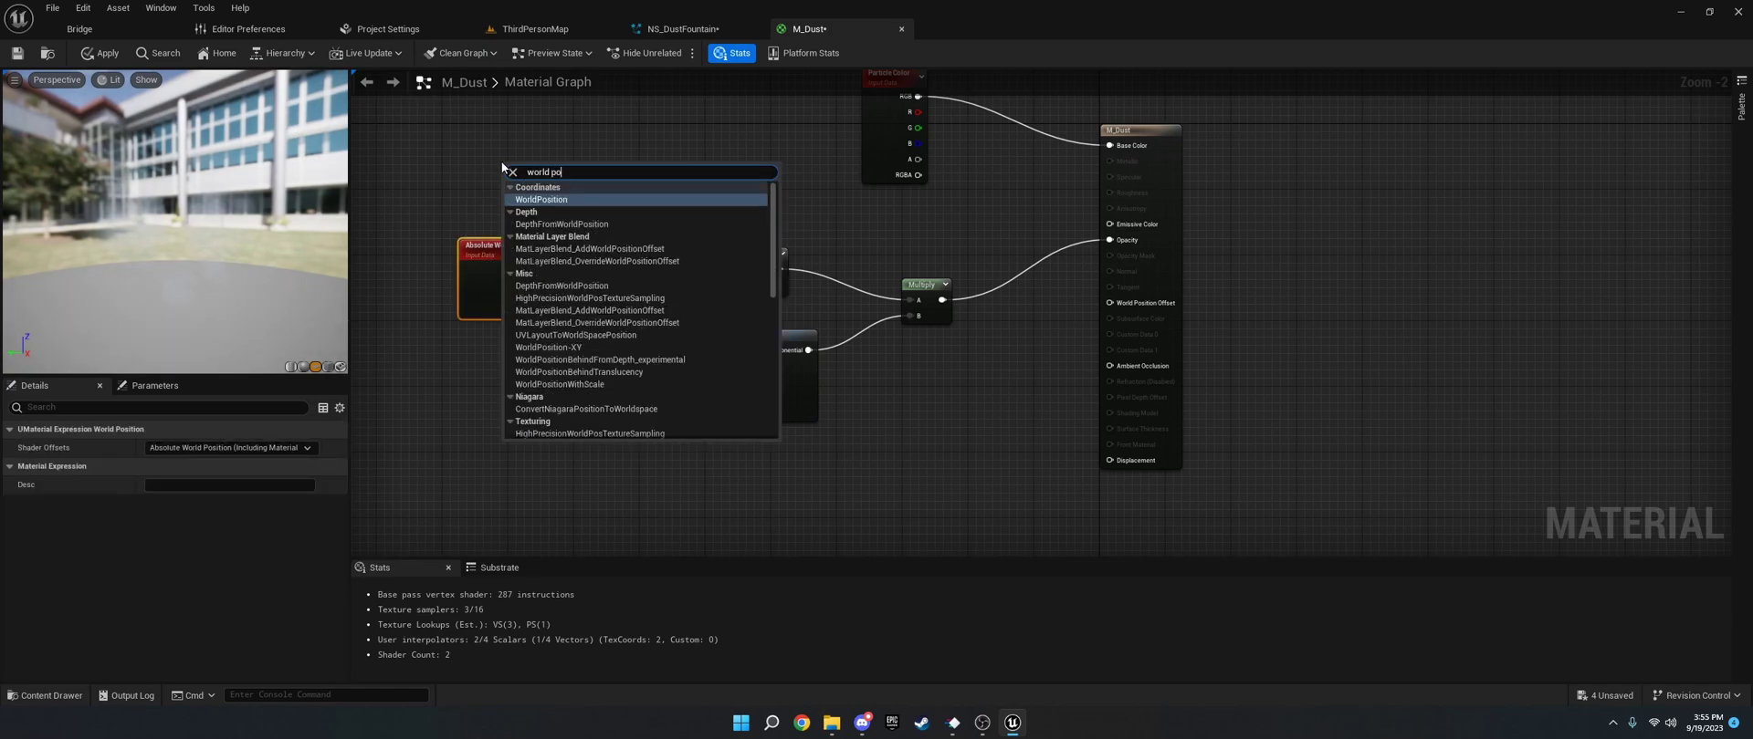
key(Return)
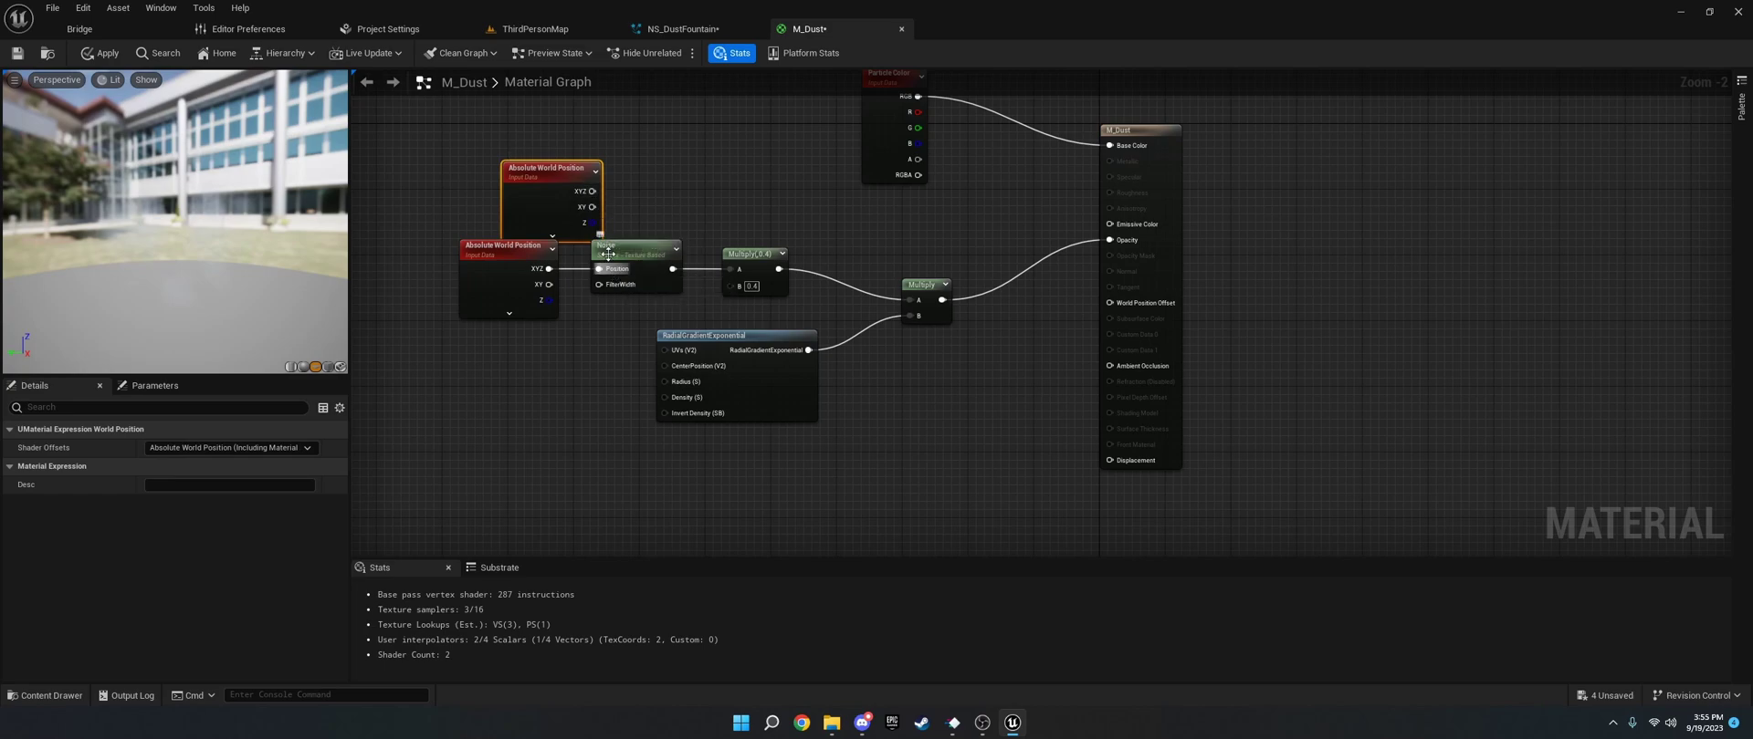
key(Delete)
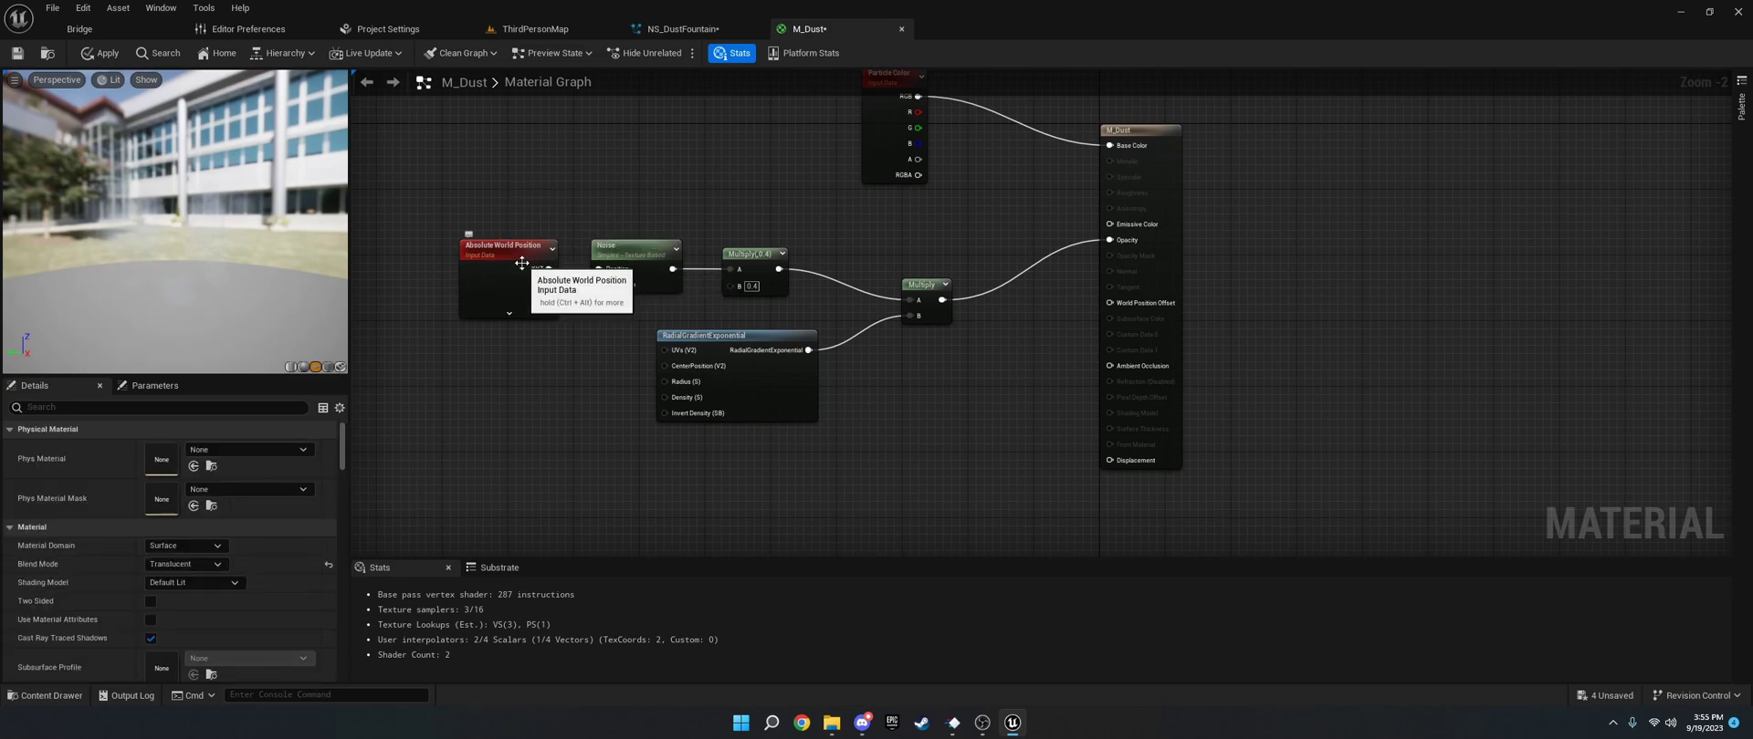
drag(548, 268, 598, 268)
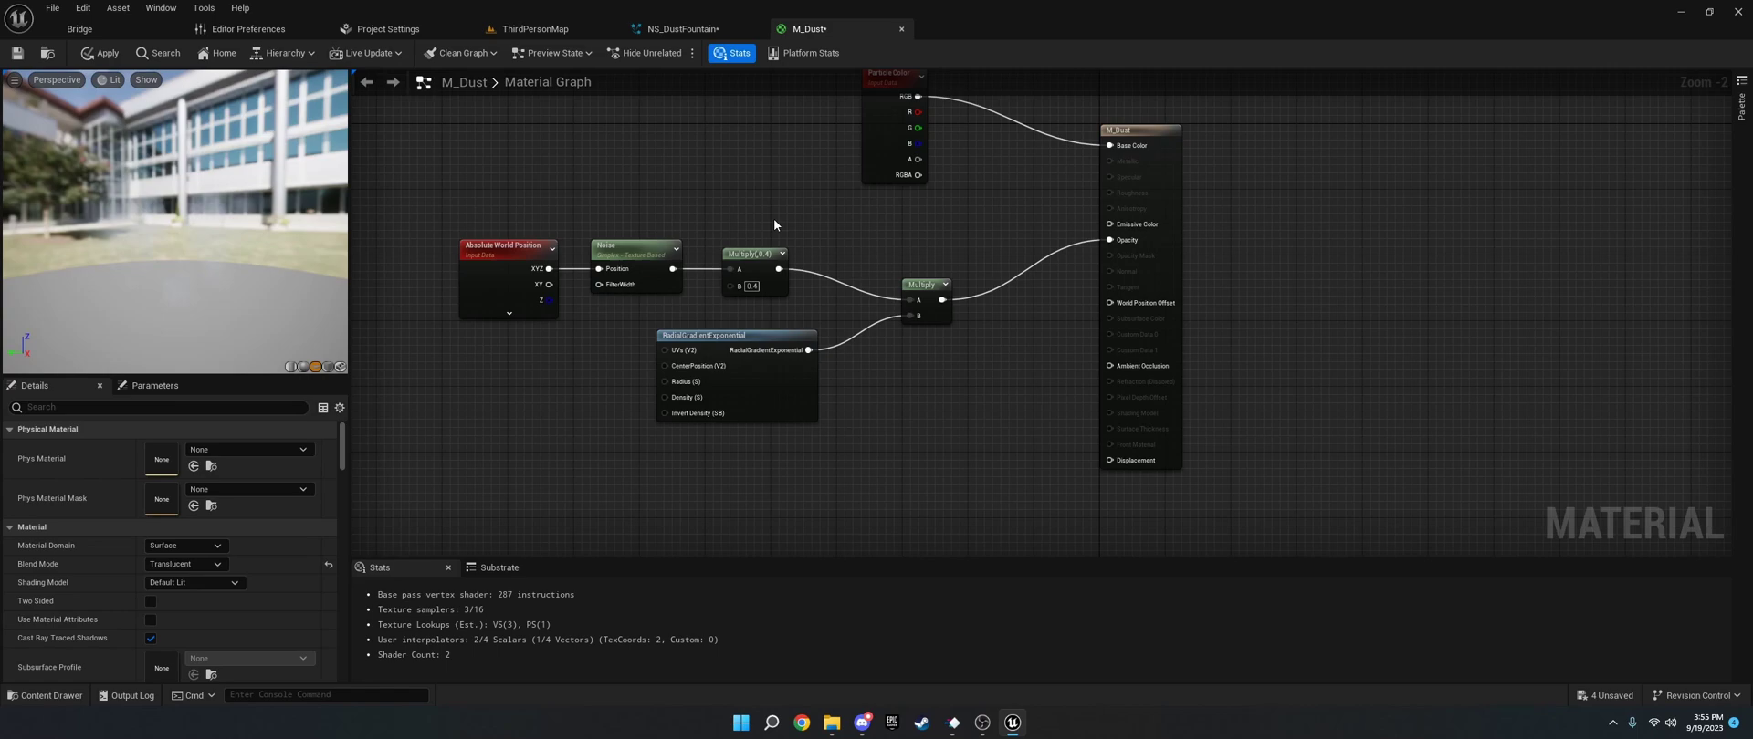
Change the Multiply node's B constant from 1 to 0.4 and deselect the graph.
click(635, 256)
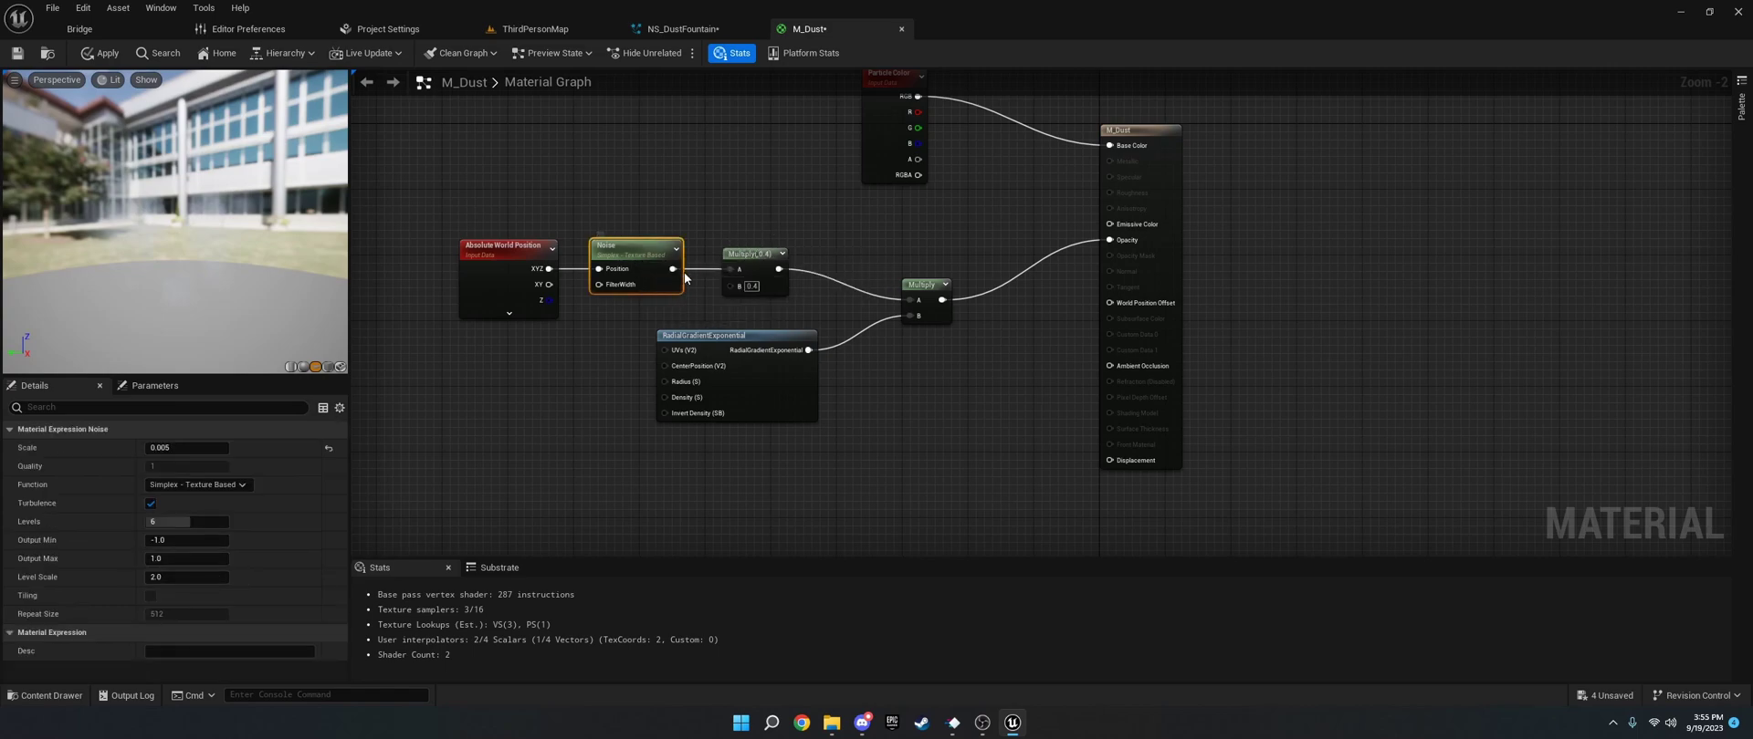
click(751, 286)
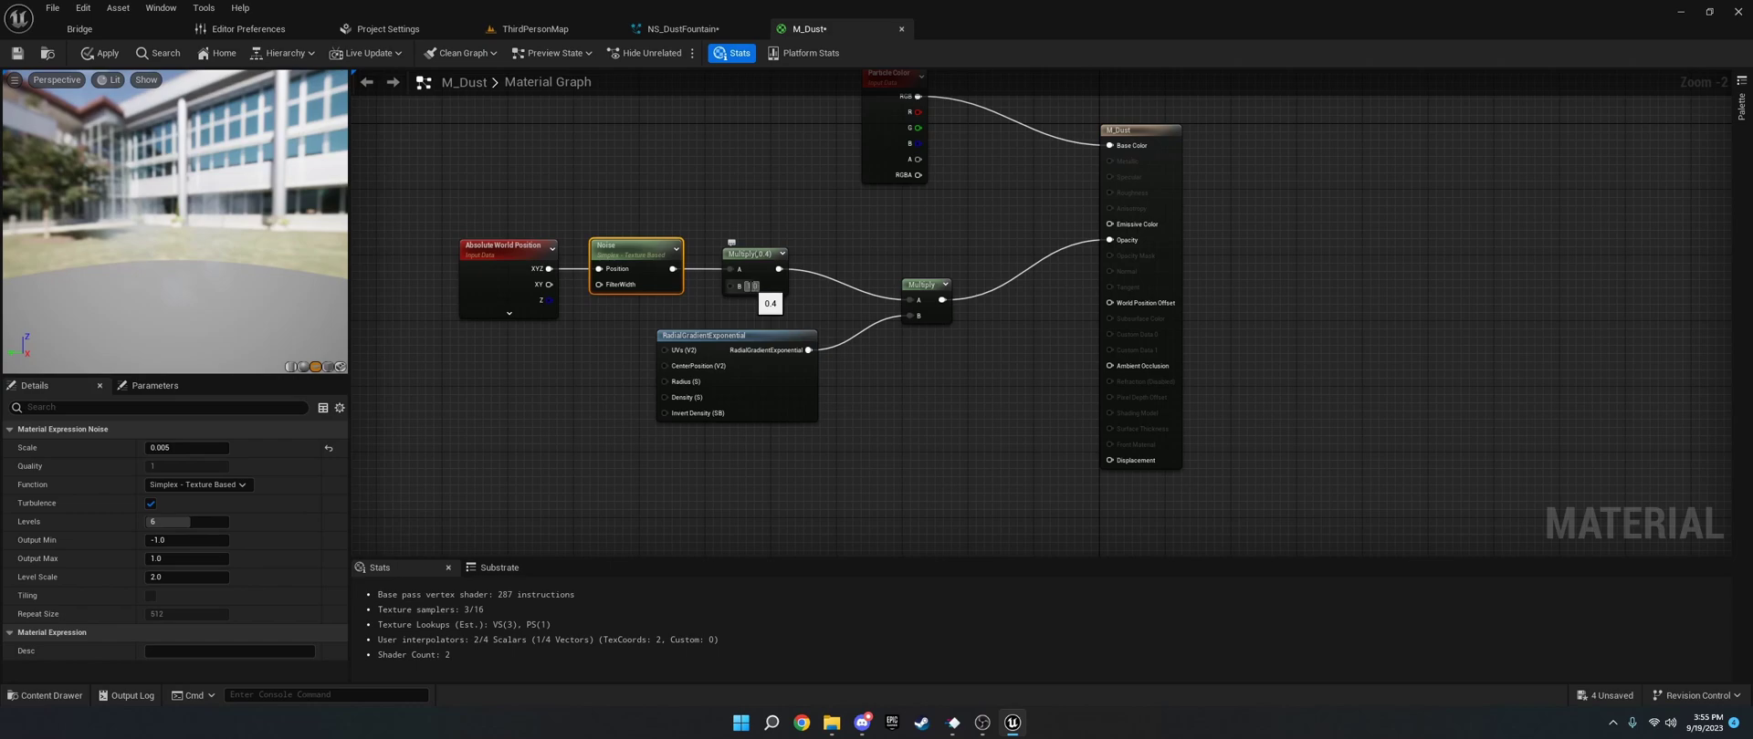
text(1)
key(Return)
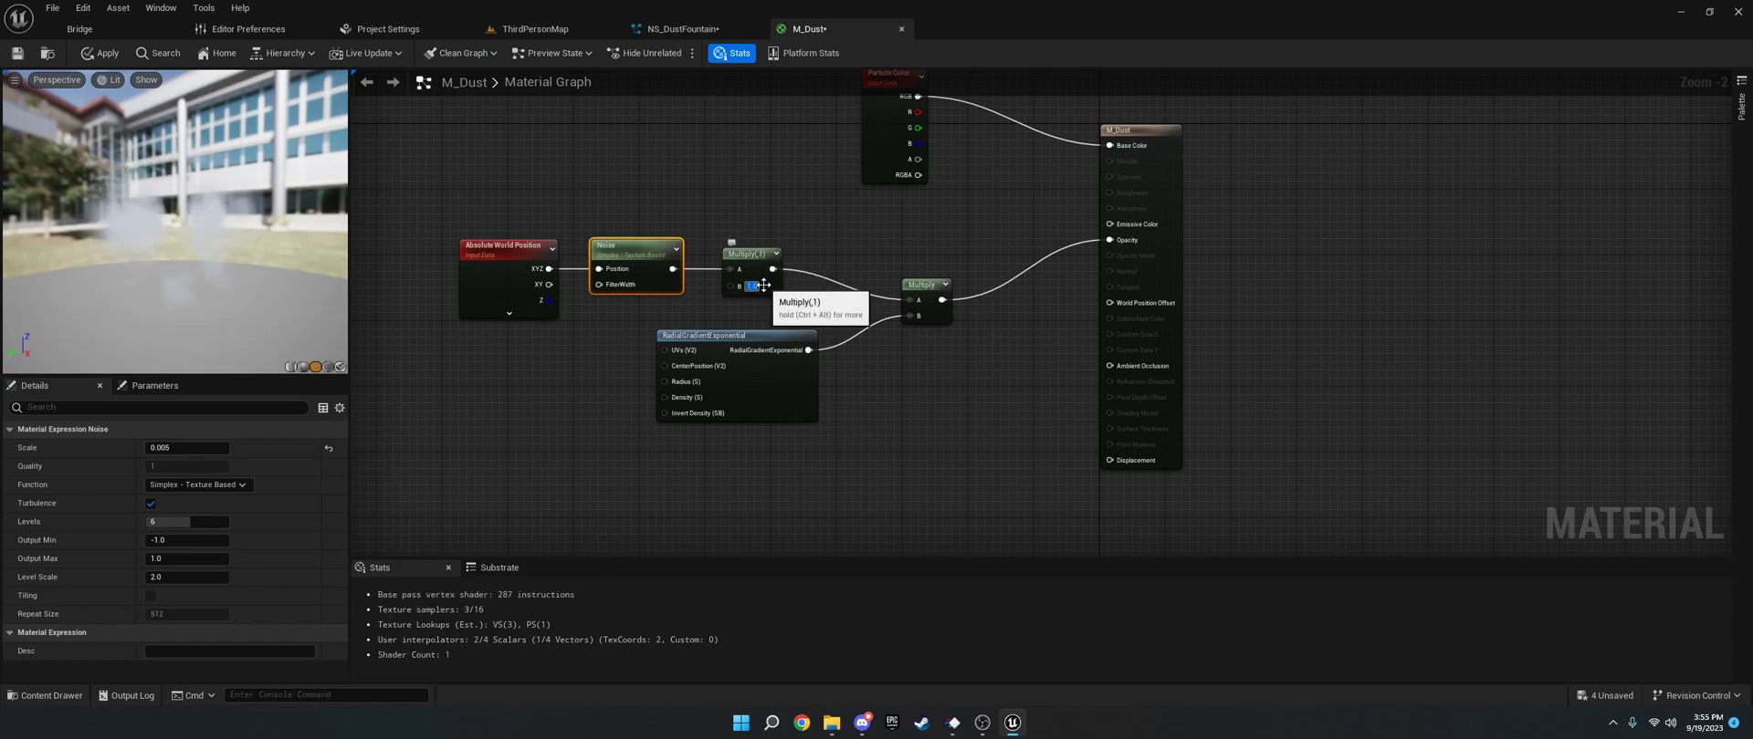
text(0.4)
key(Return)
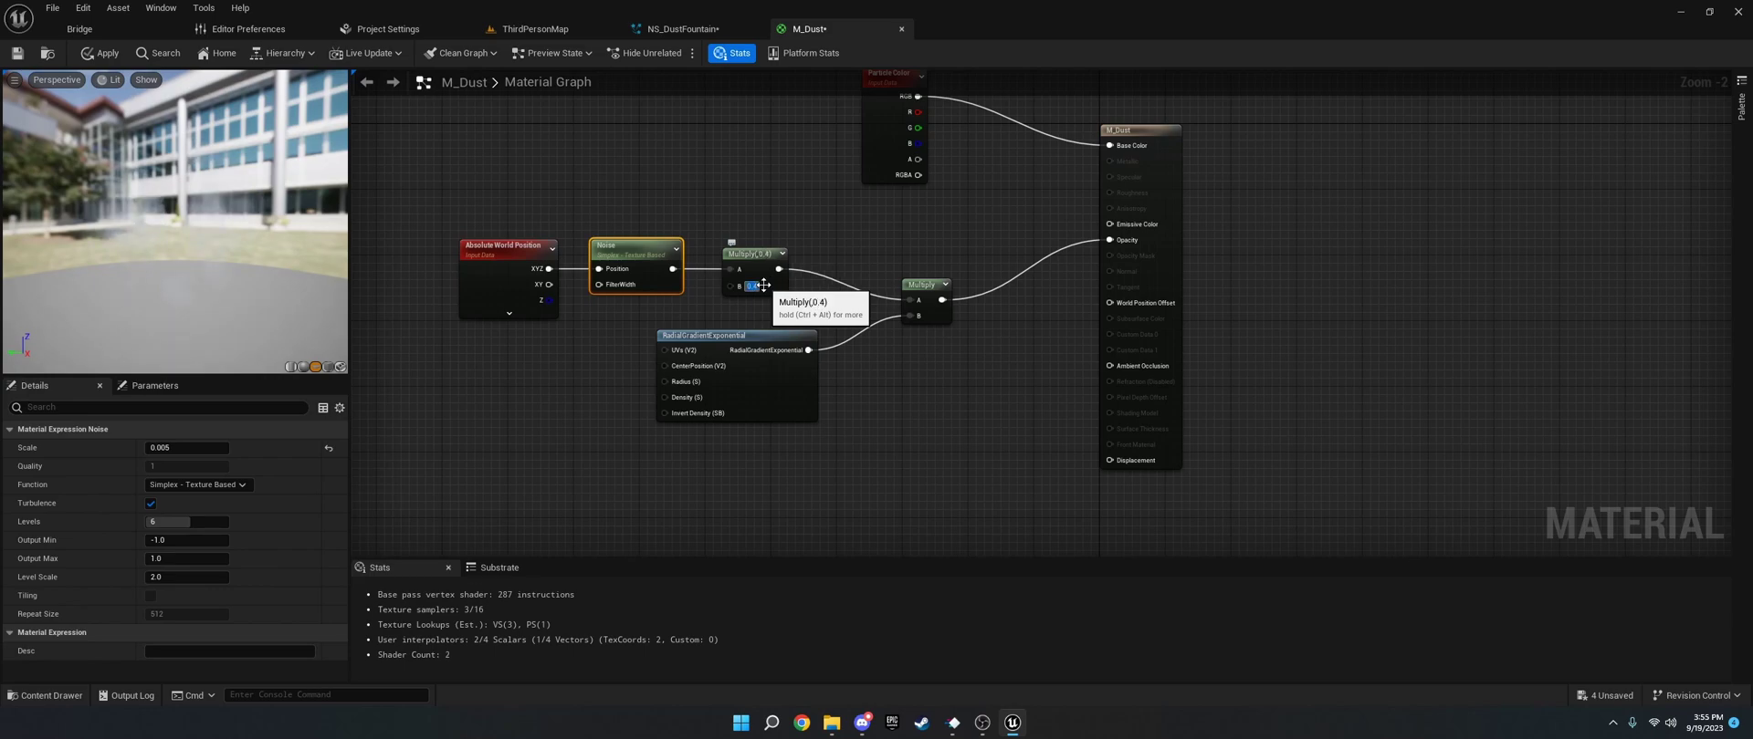
click(617, 334)
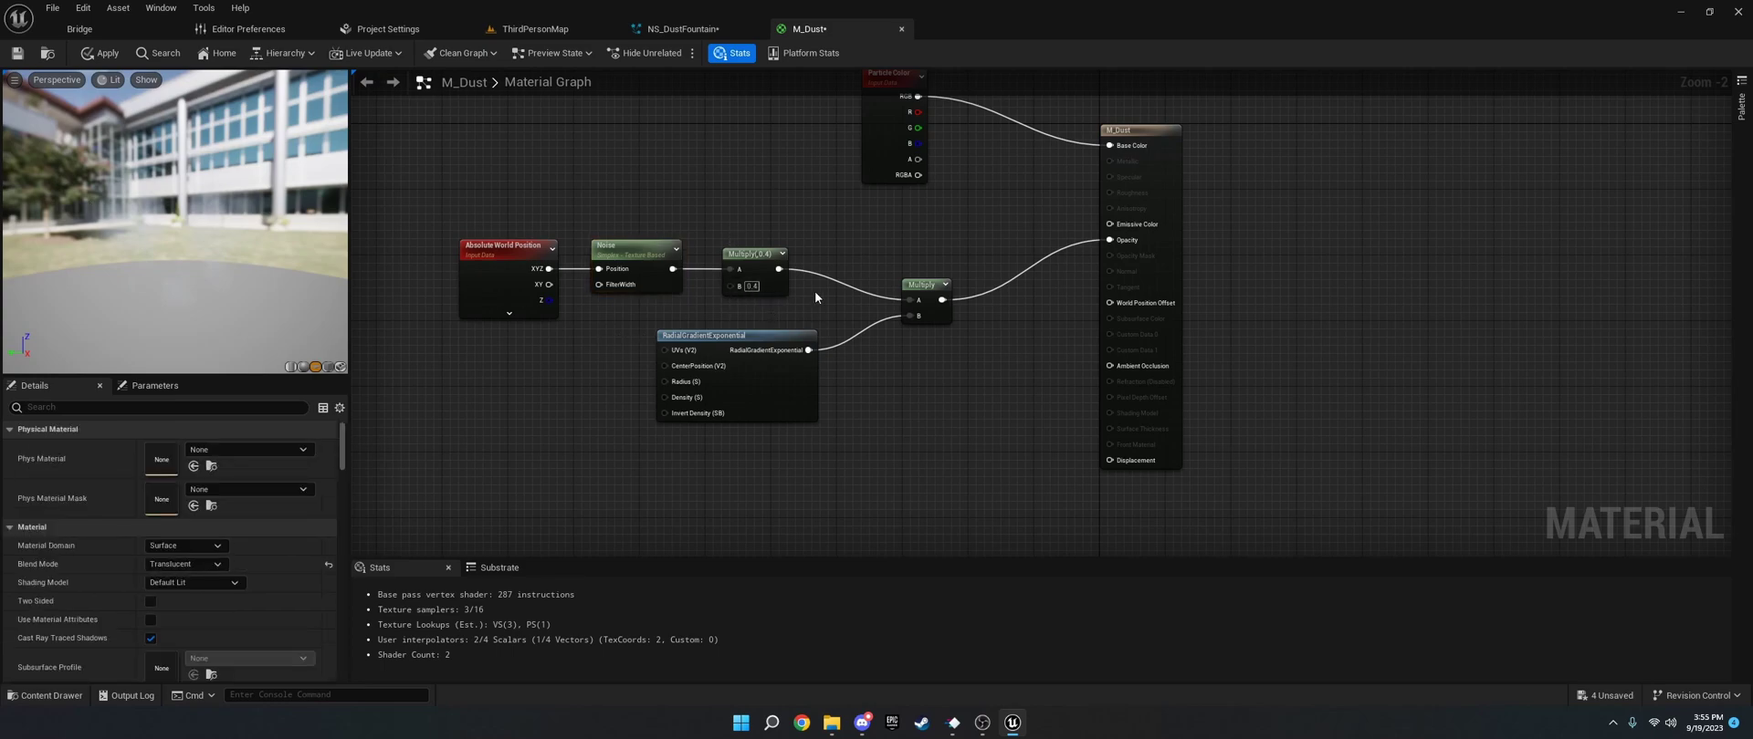
click(929, 289)
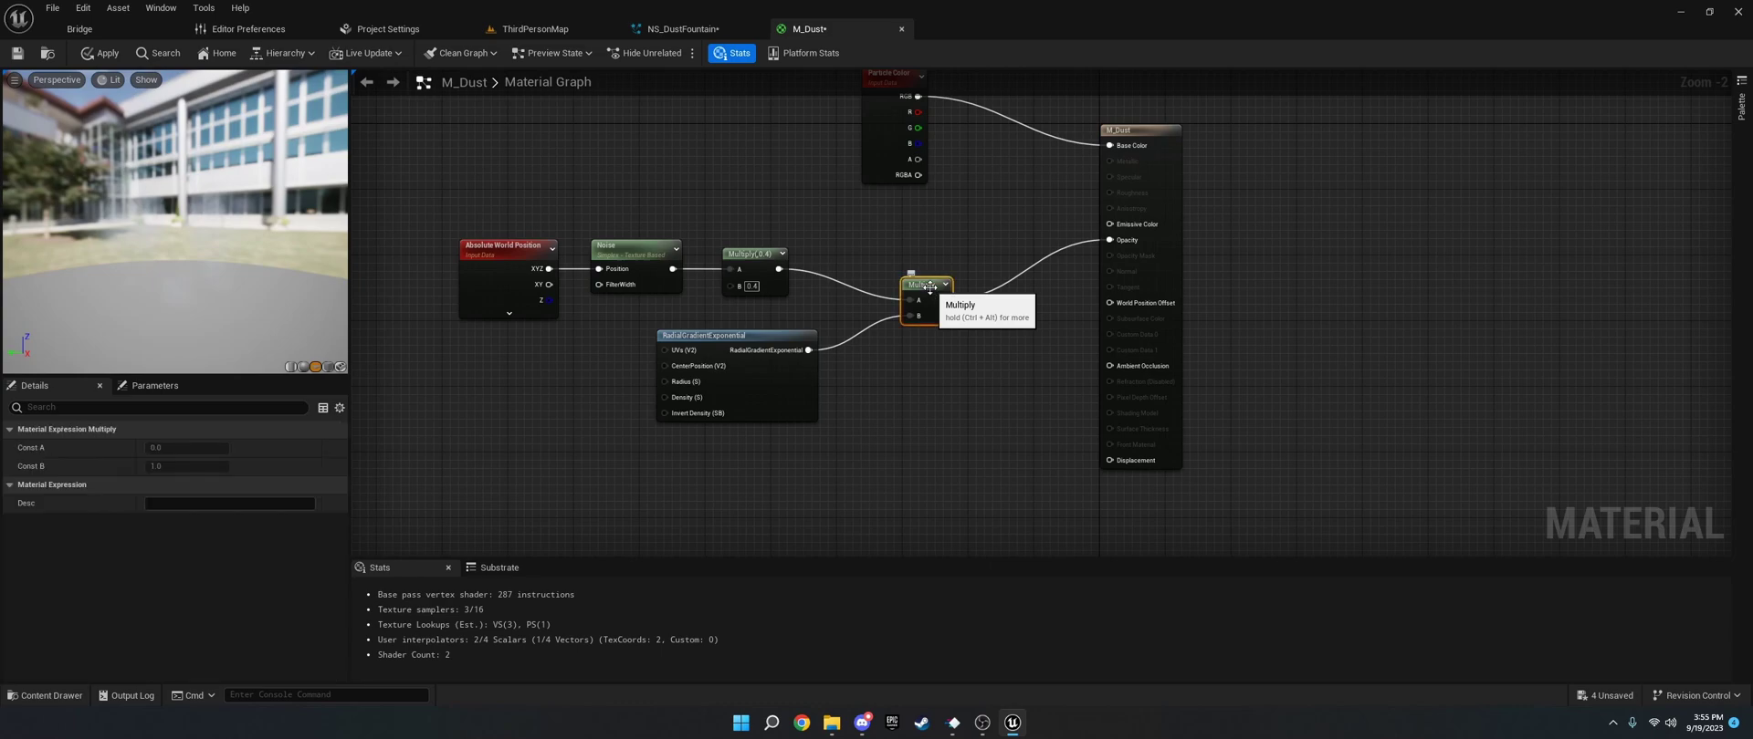
click(722, 335)
right_click(924, 396)
text(radi)
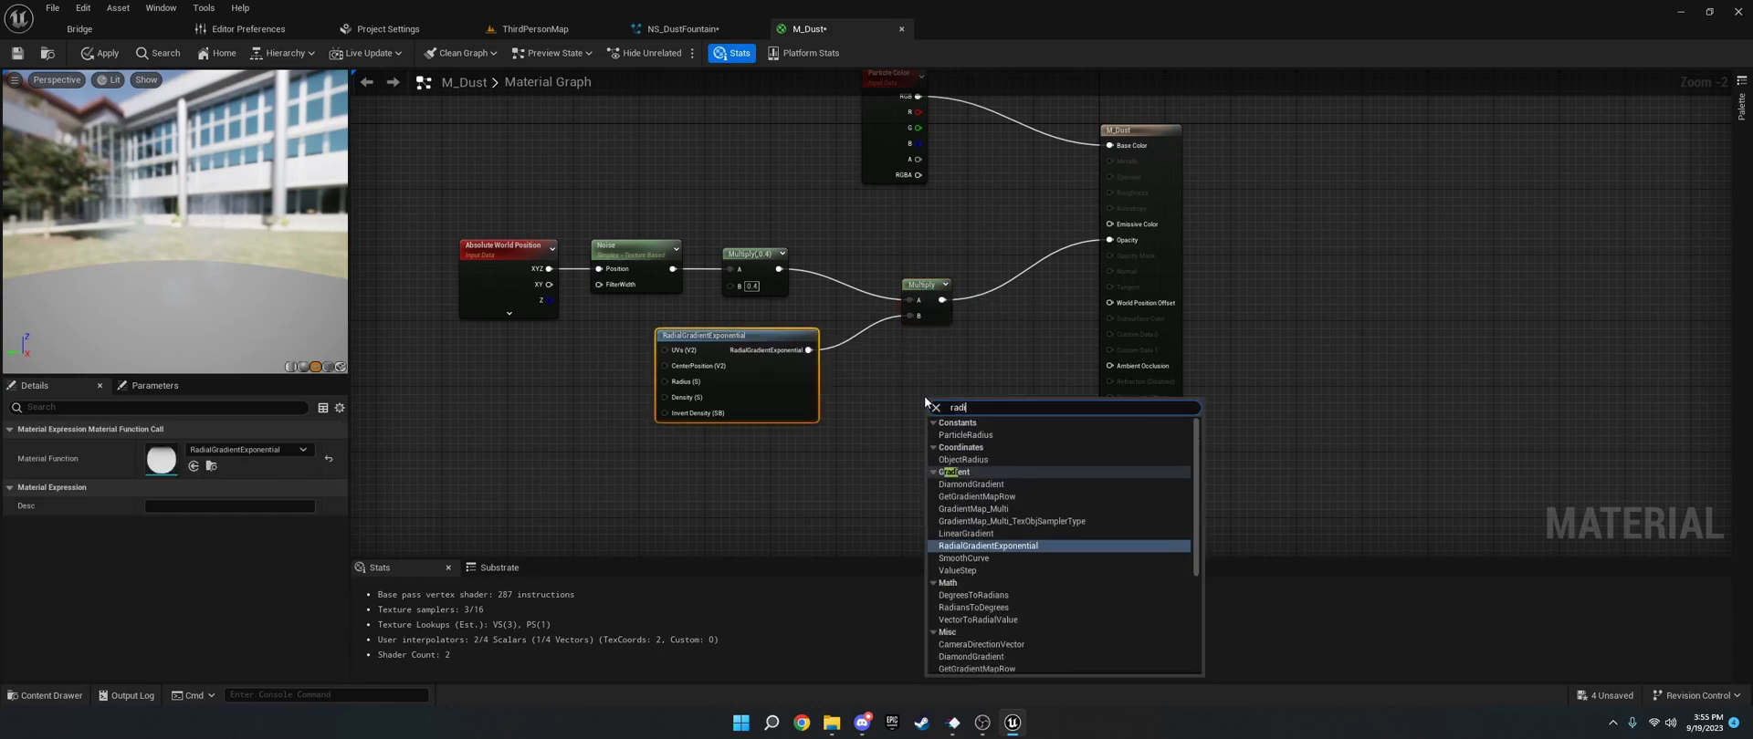
text(al g)
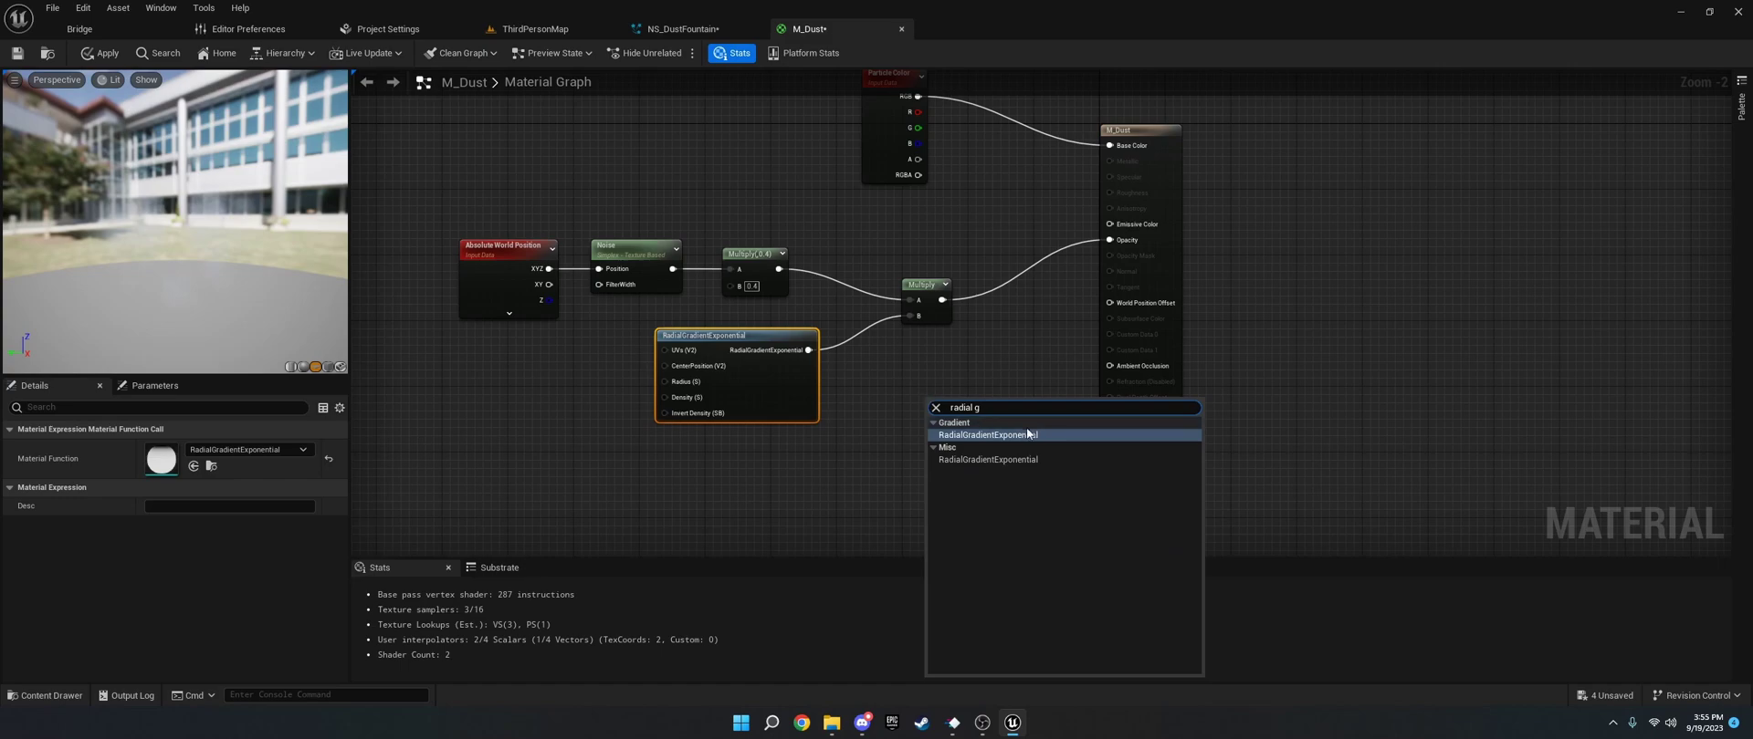
click(1014, 436)
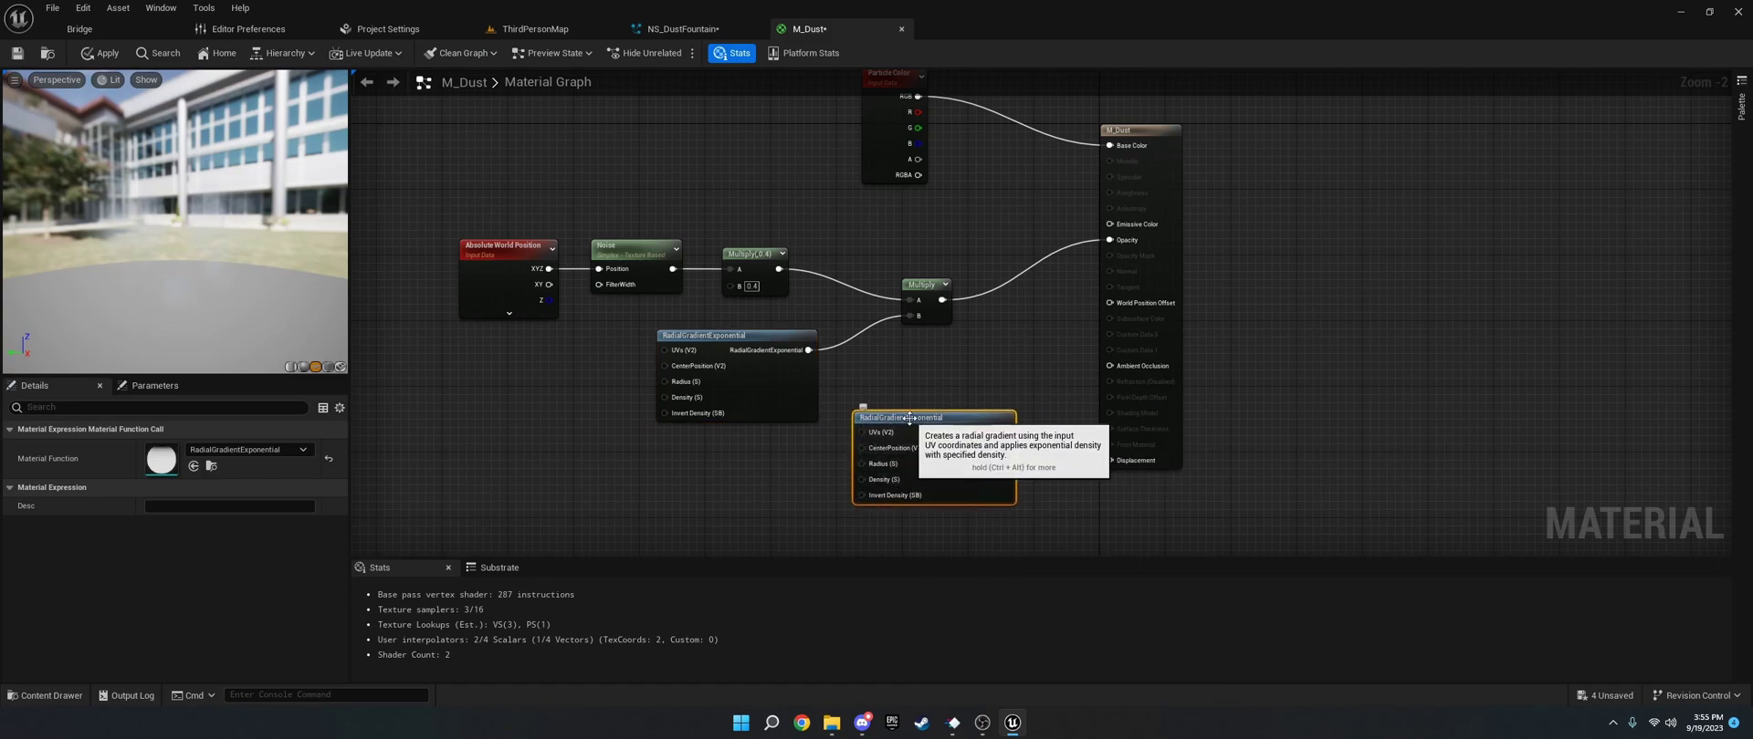
key(Delete)
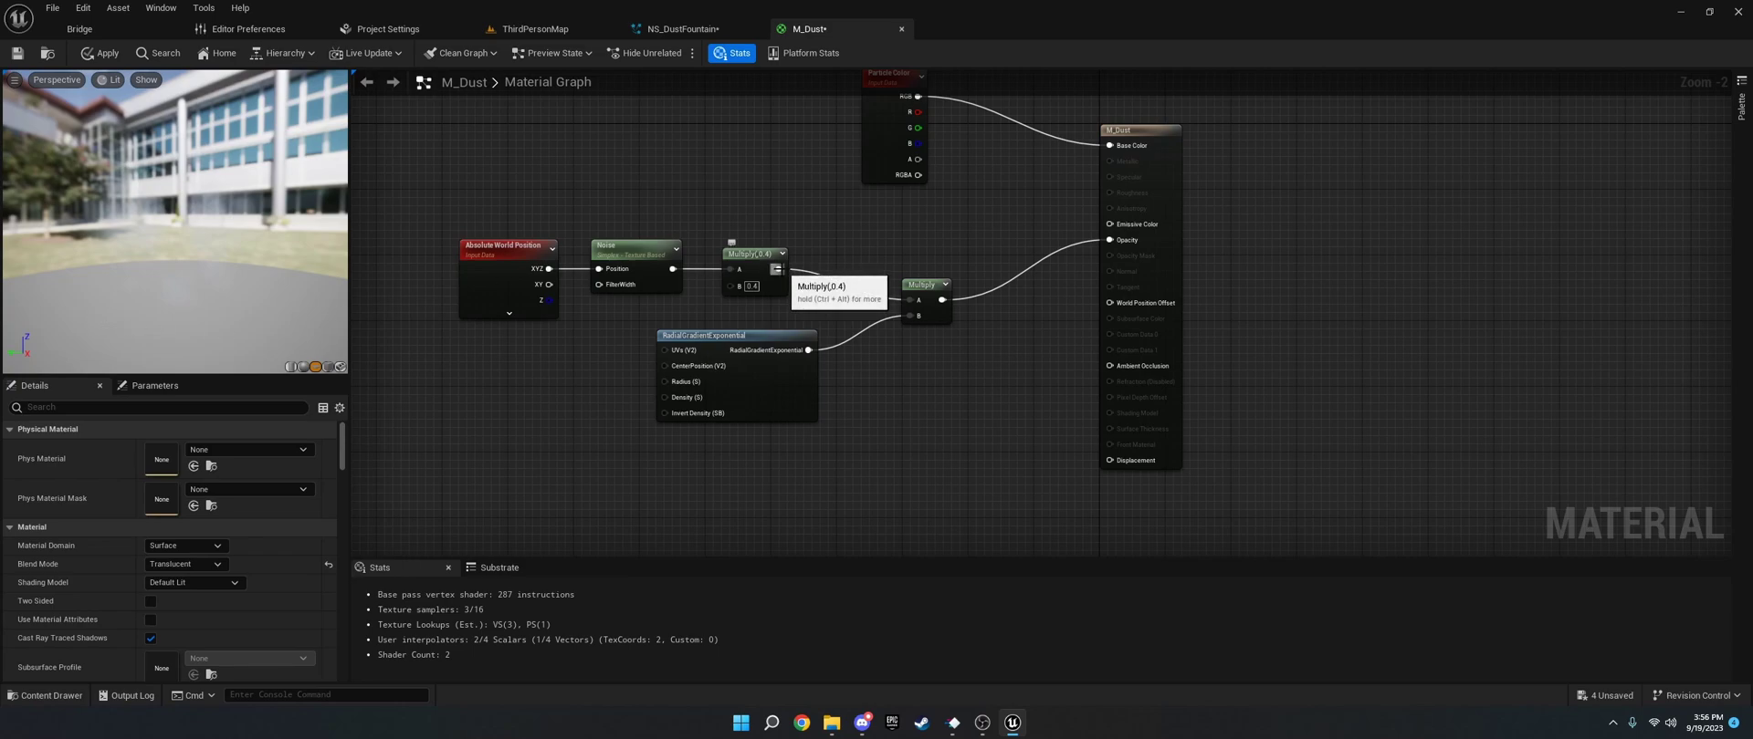
drag(780, 270, 1109, 240)
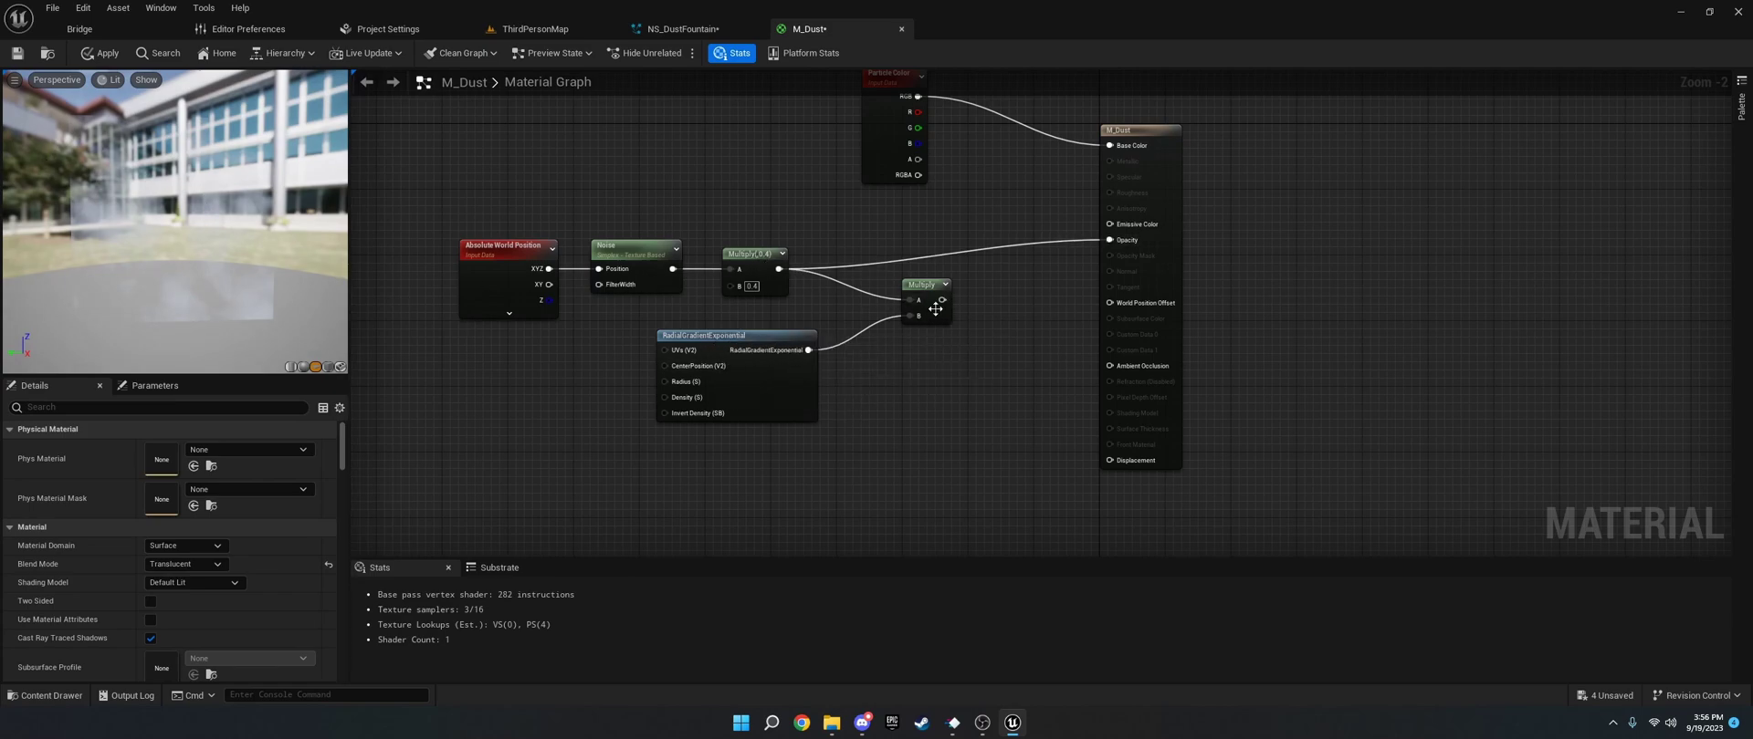
drag(942, 299, 1122, 245)
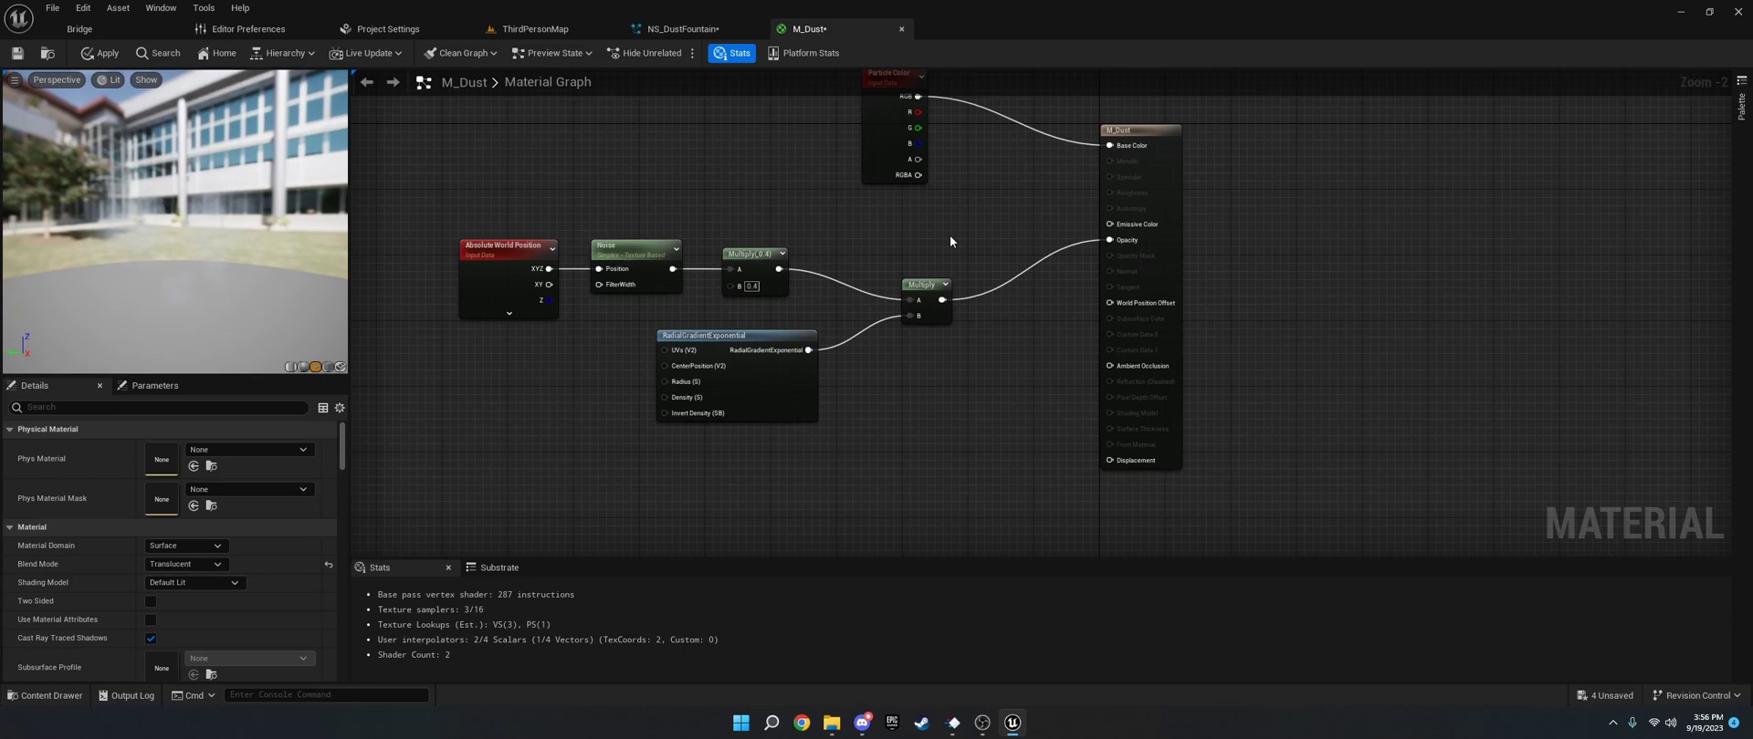
Inspect the Particle Color node and remove a stray constant colour vector node.
right_drag(876, 98, 863, 190)
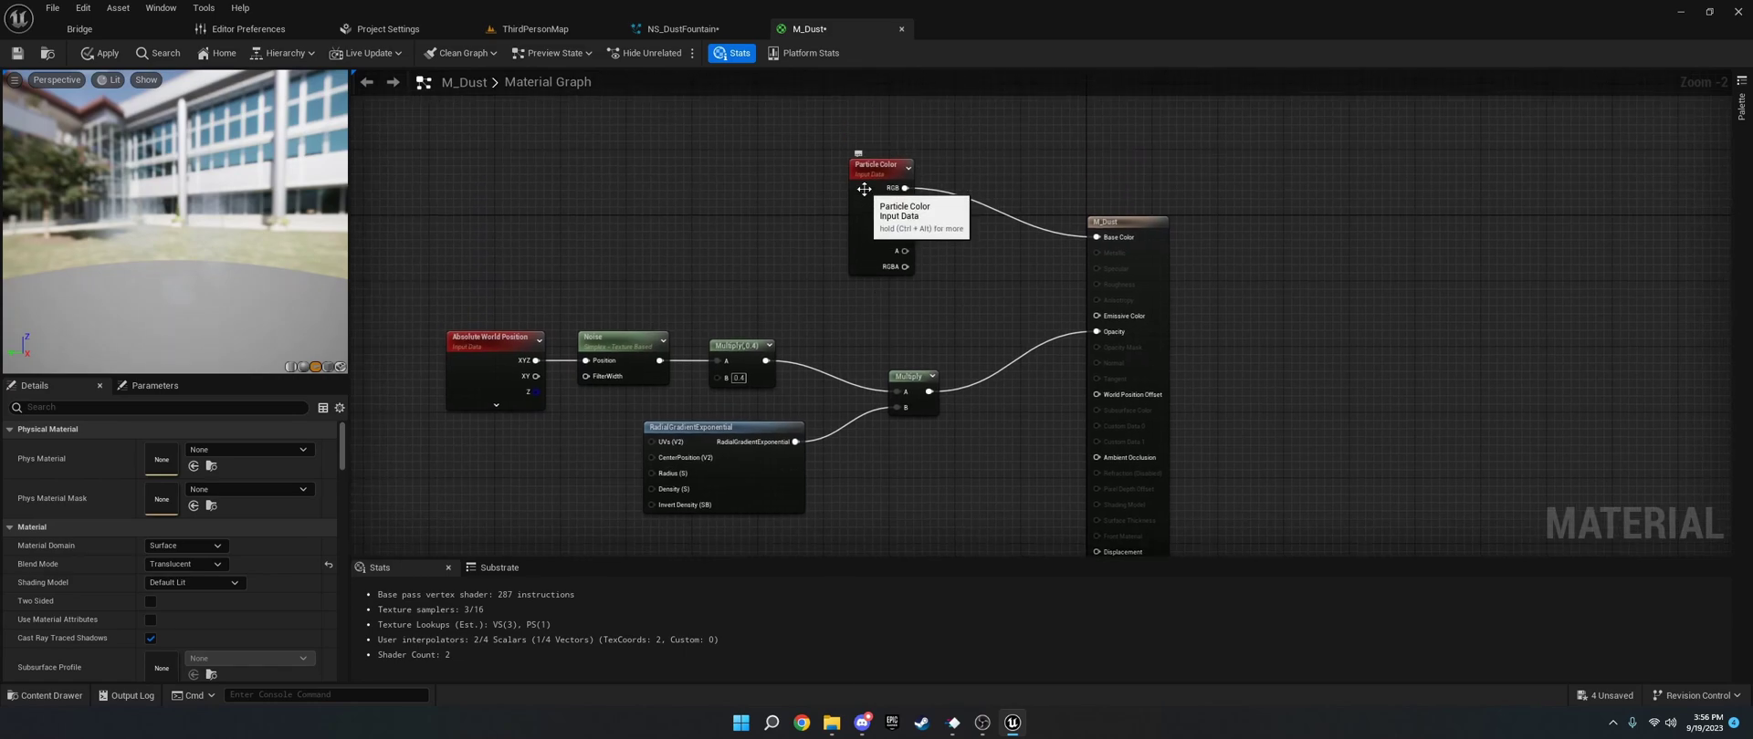
click(863, 189)
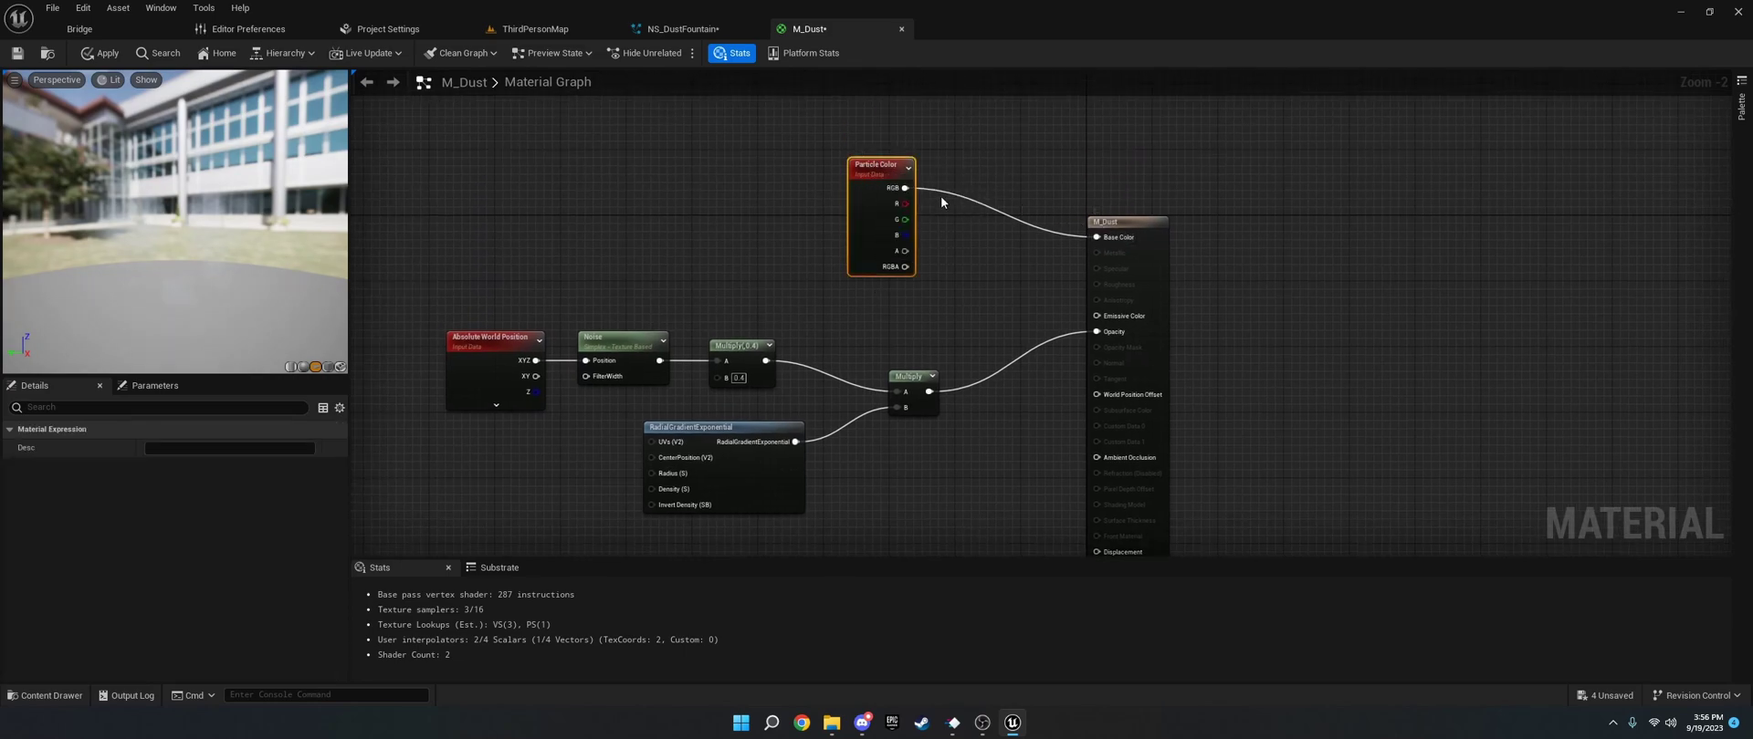
right_drag(921, 205, 907, 249)
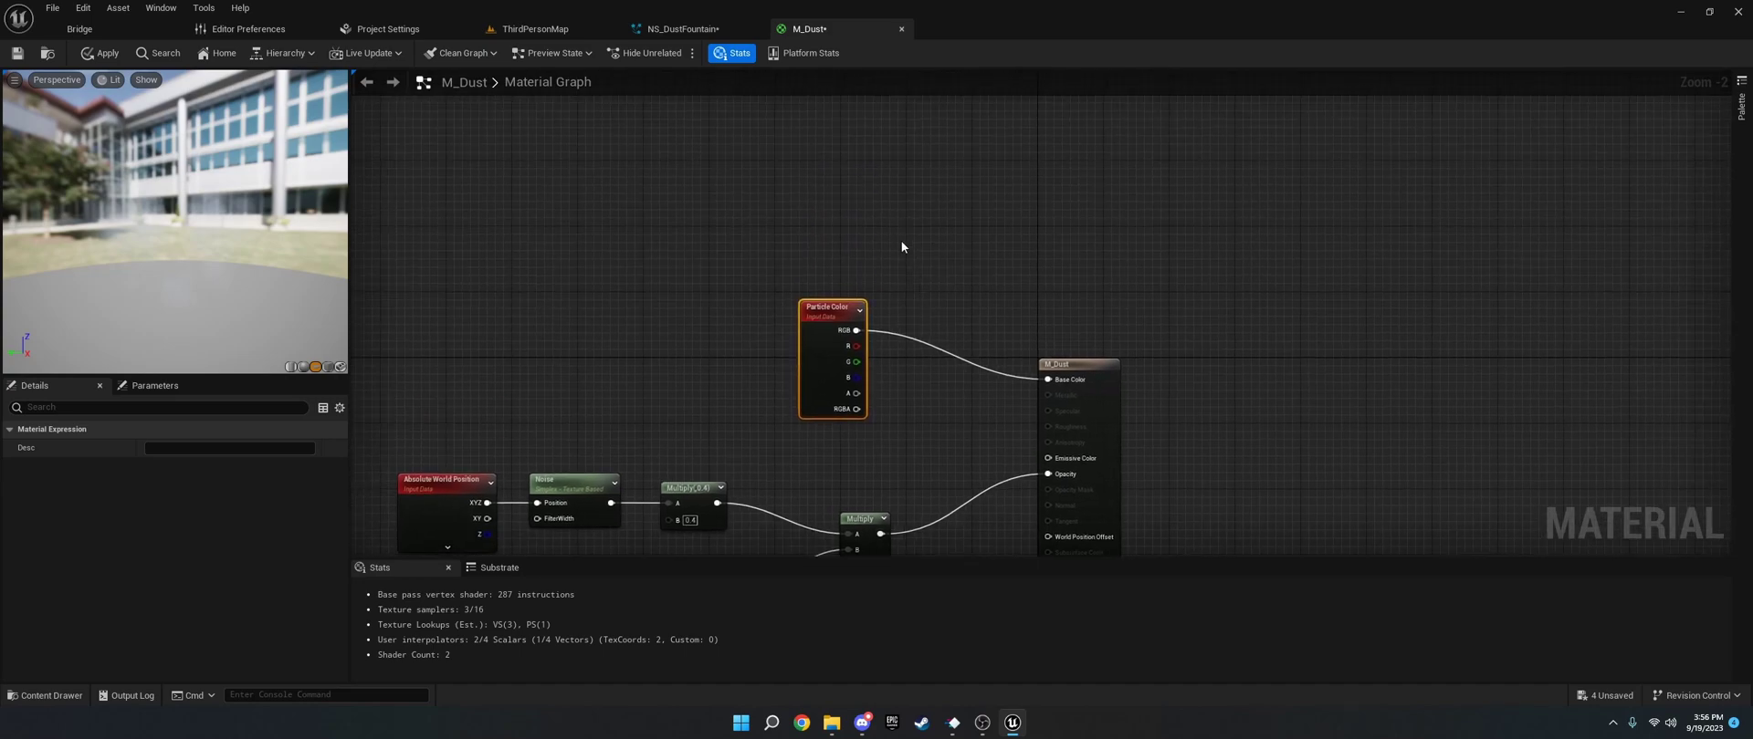
click(853, 195)
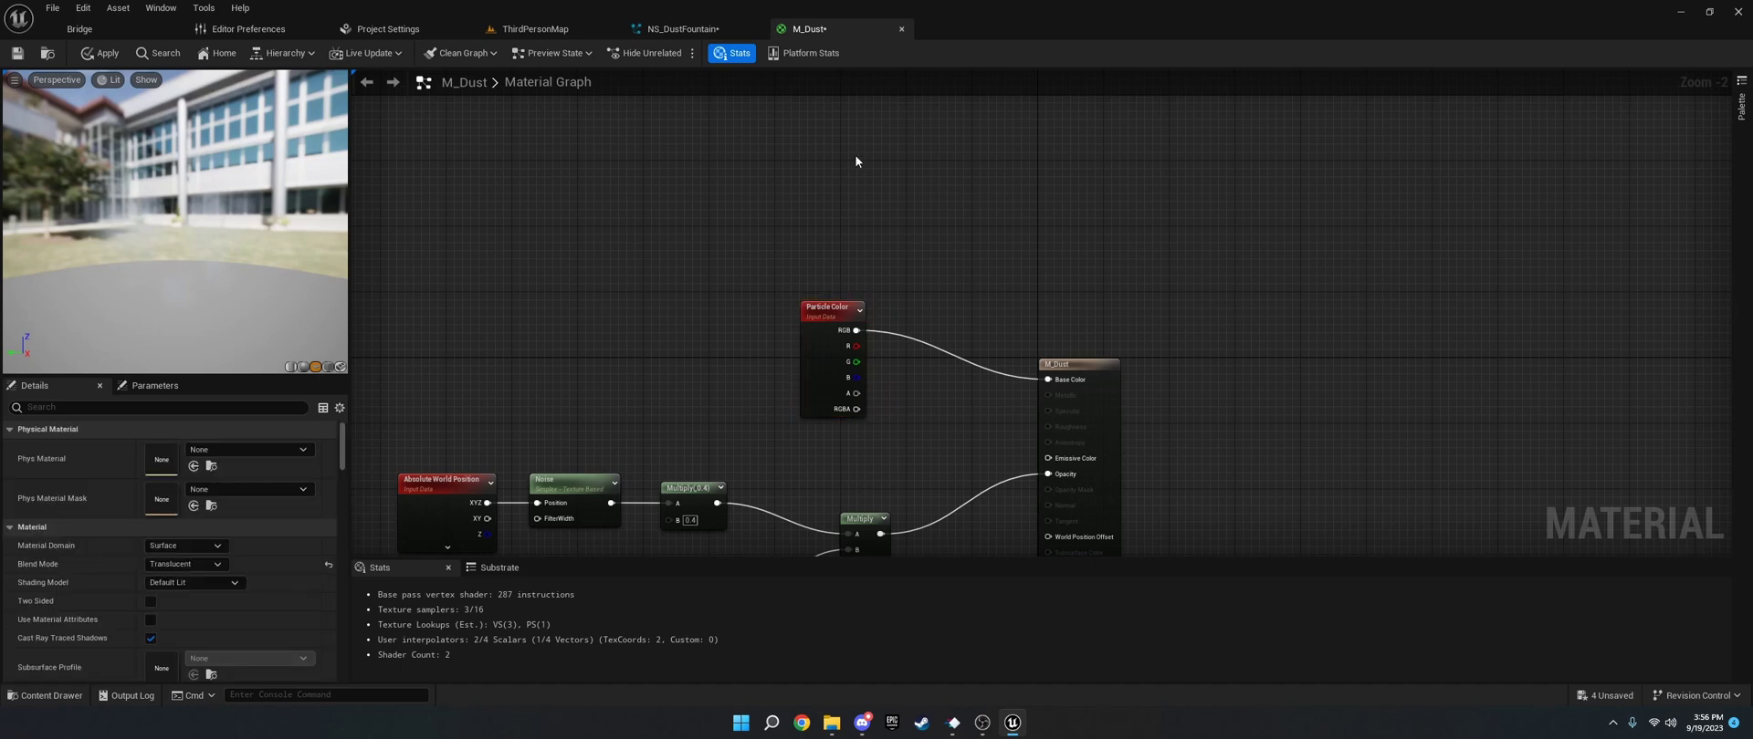
click(857, 161)
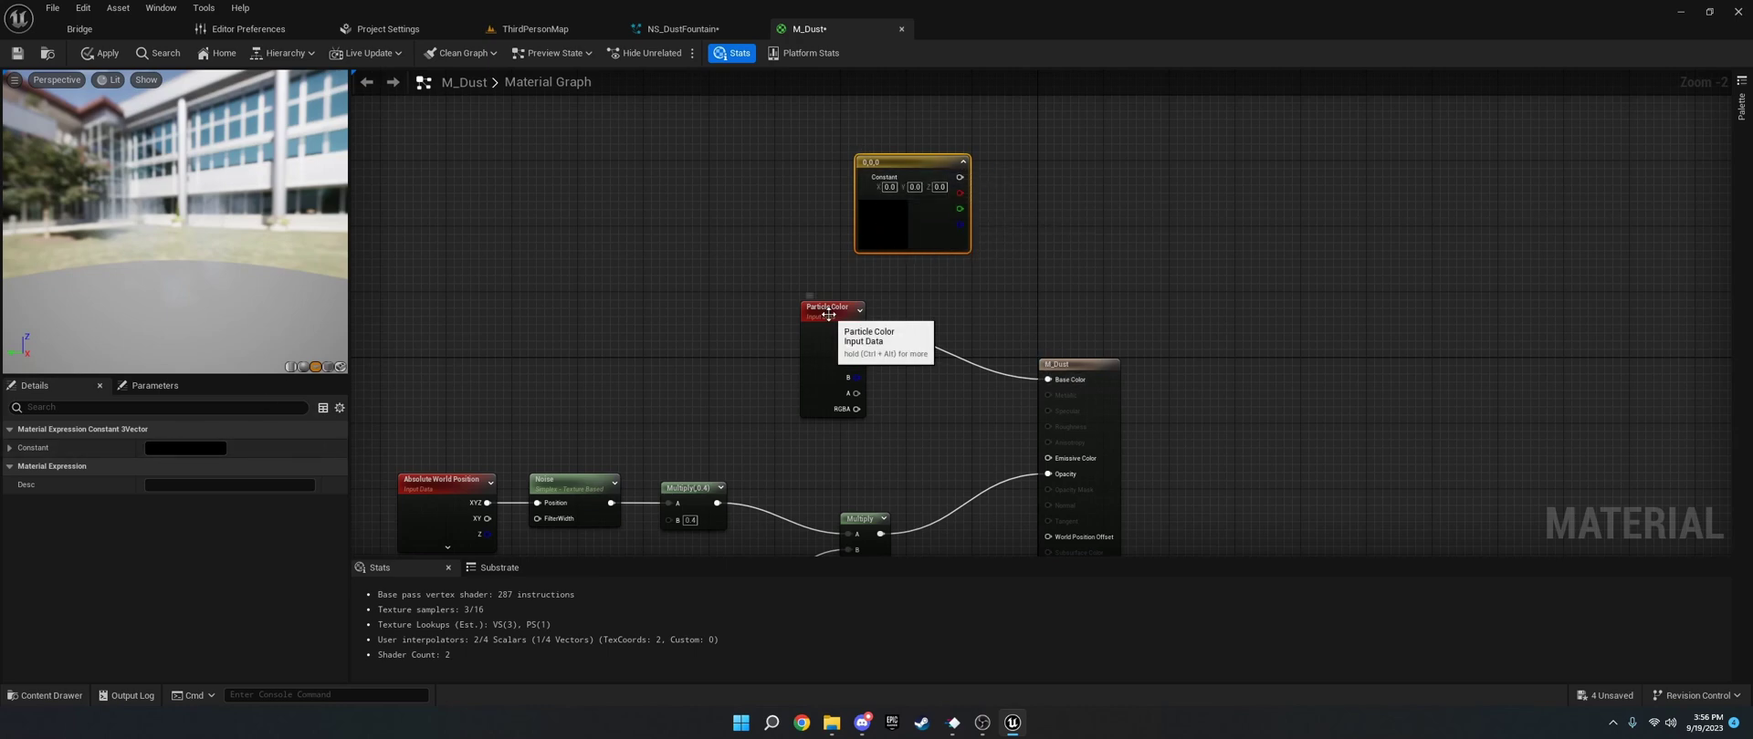
key(Delete)
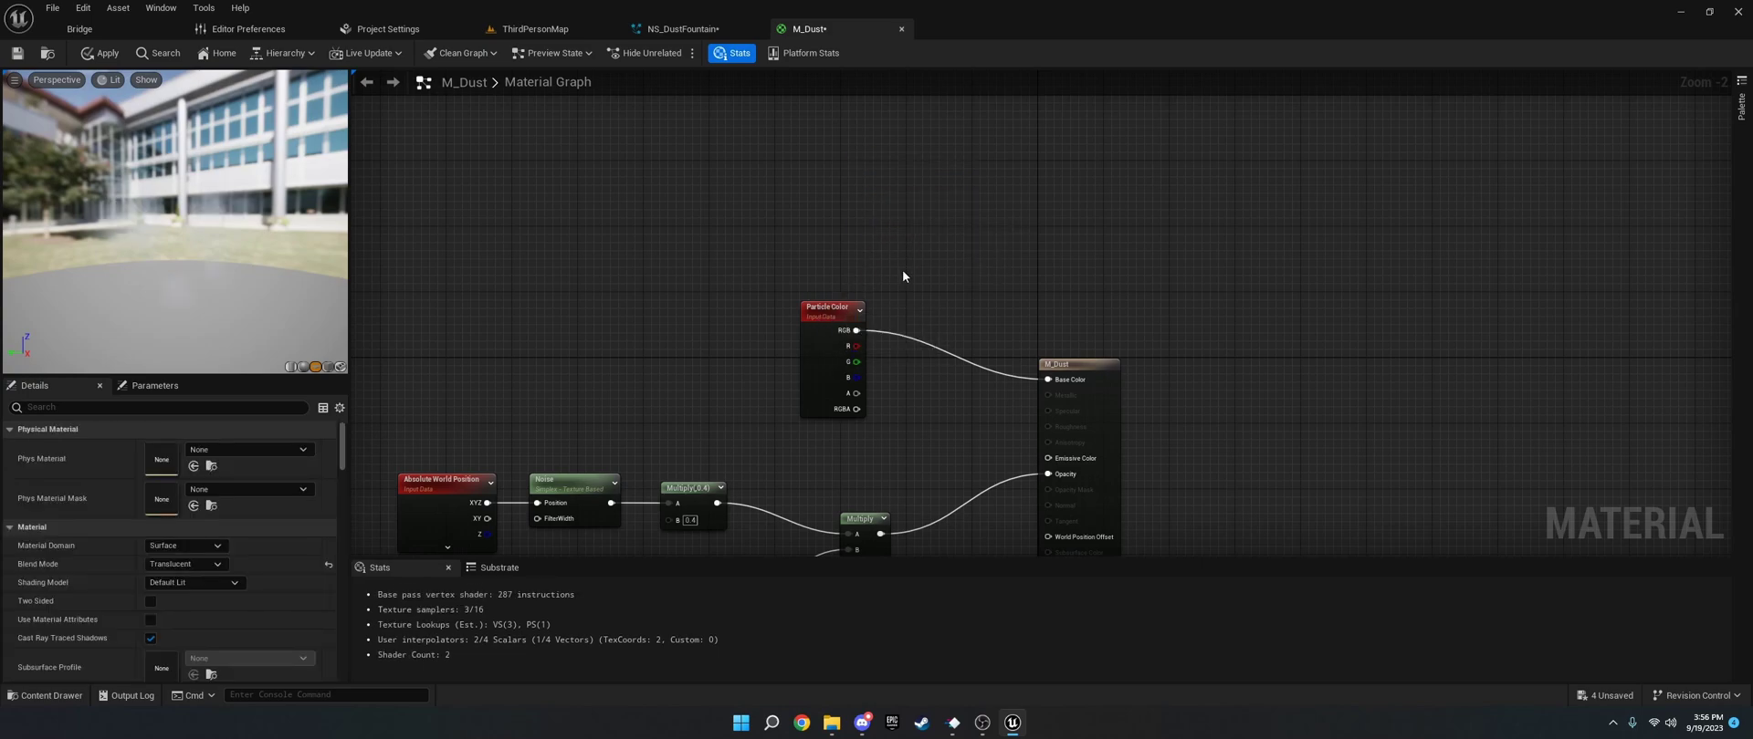
right_drag(902, 270, 932, 223)
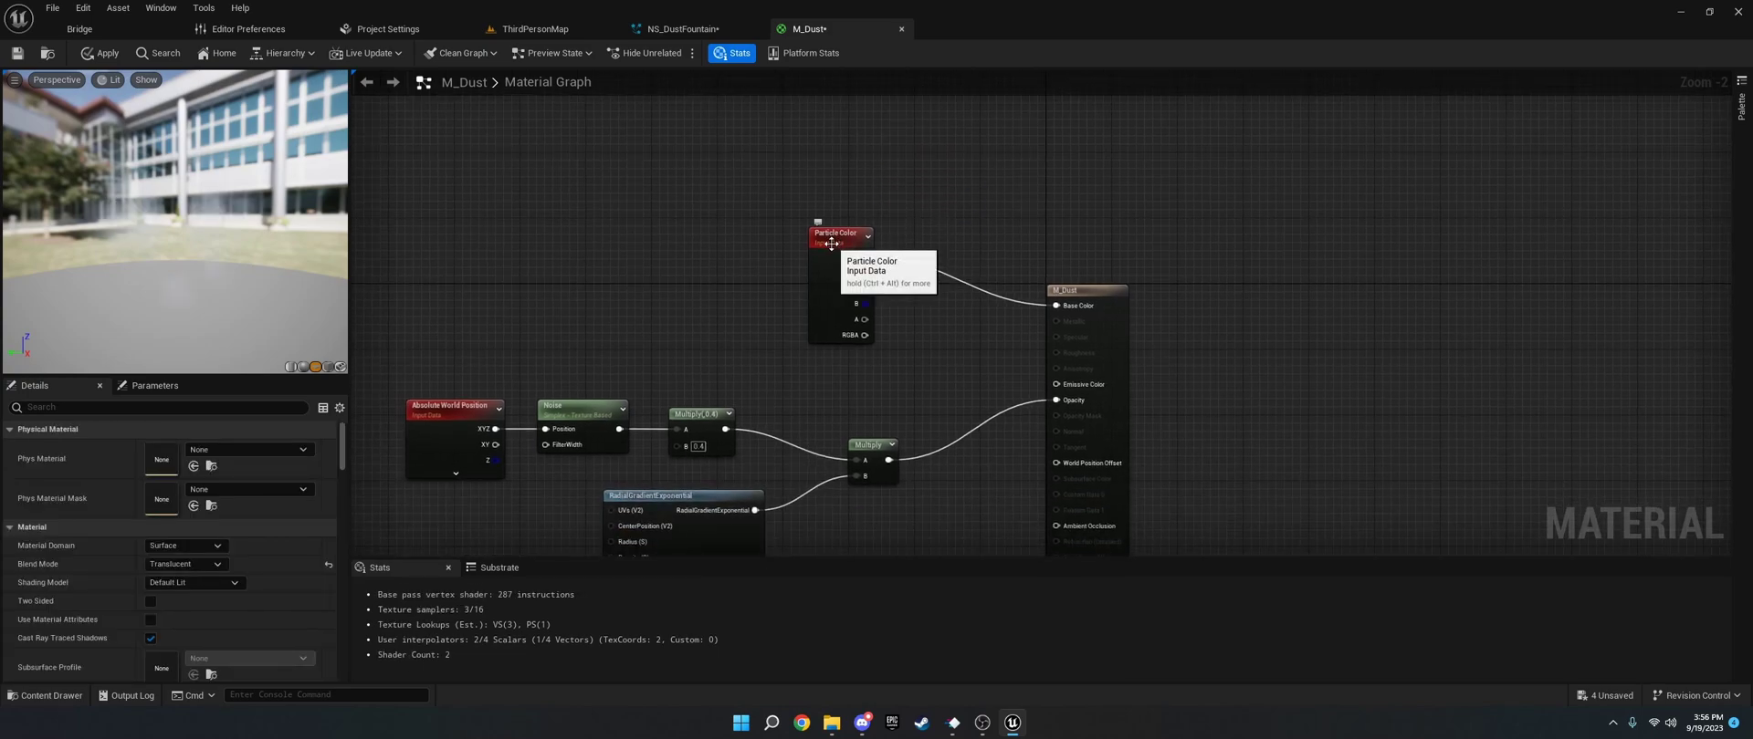
right_drag(939, 363, 950, 242)
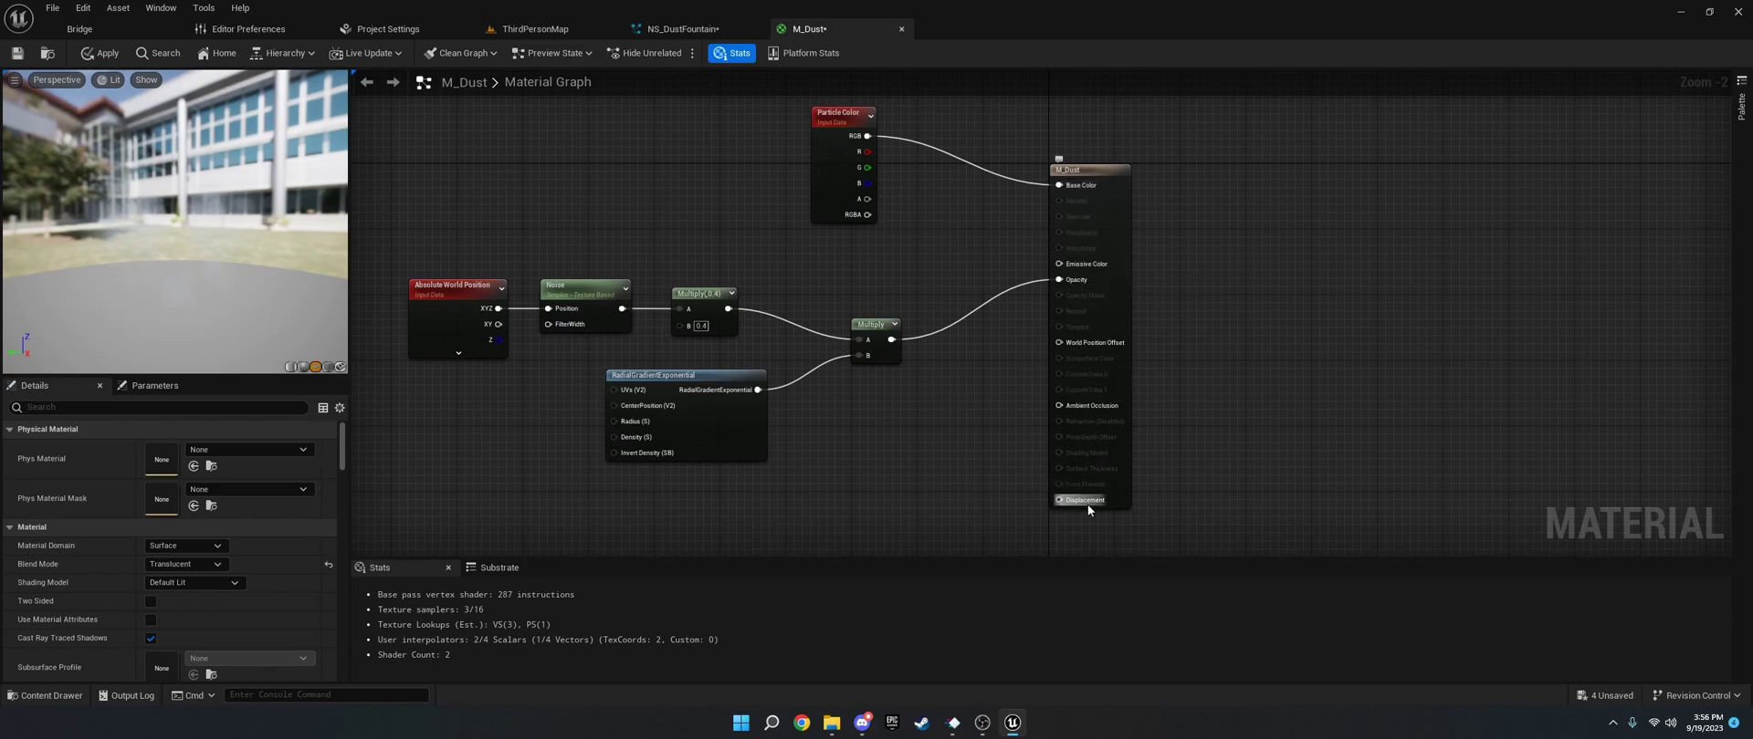
Keep M_Dust's blend mode Translucent and apply the material changes.
click(1119, 267)
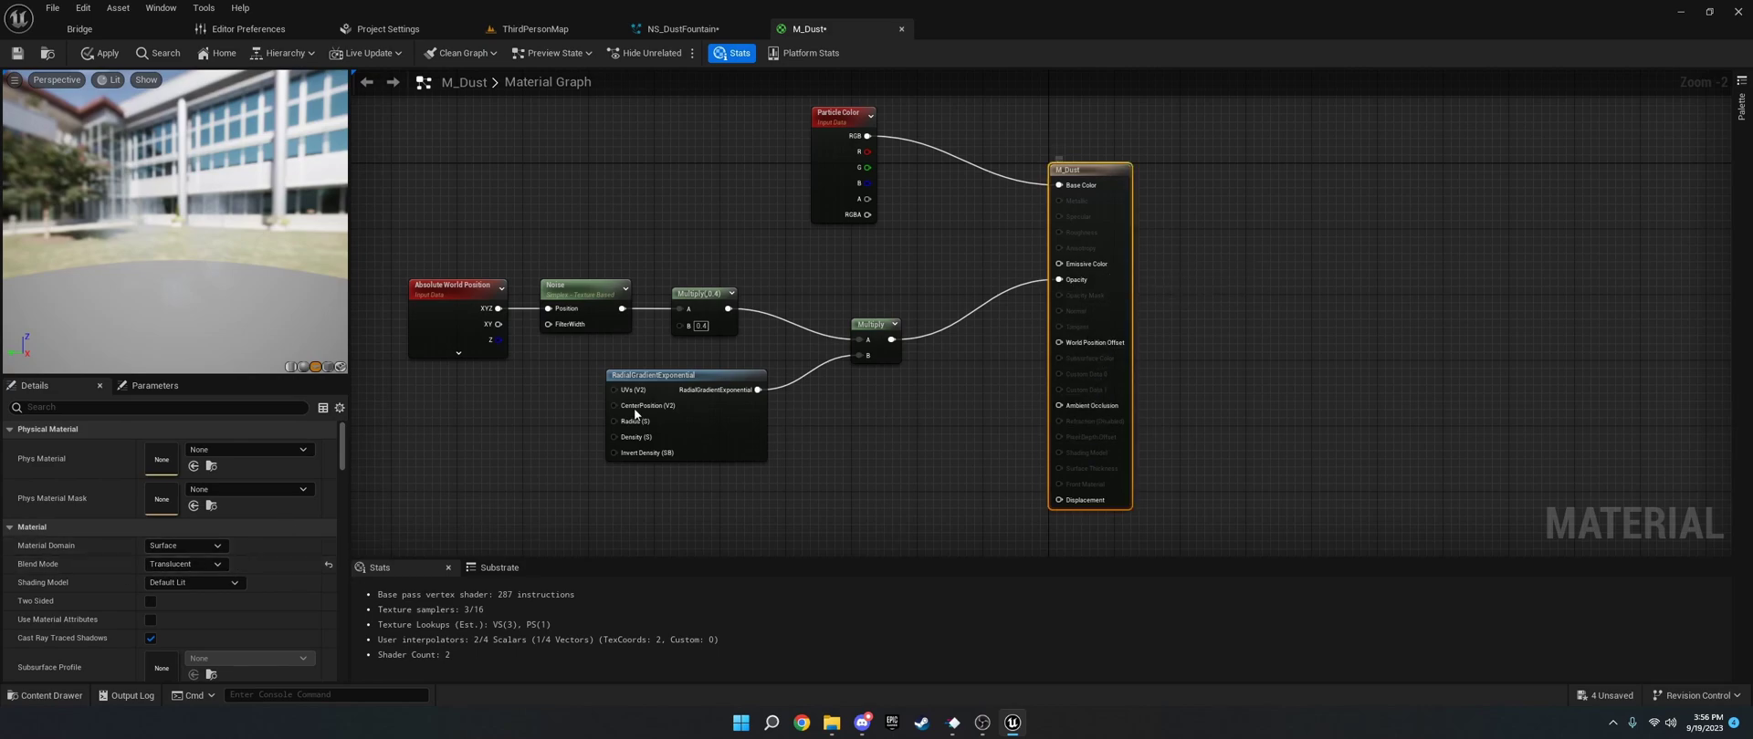
click(176, 566)
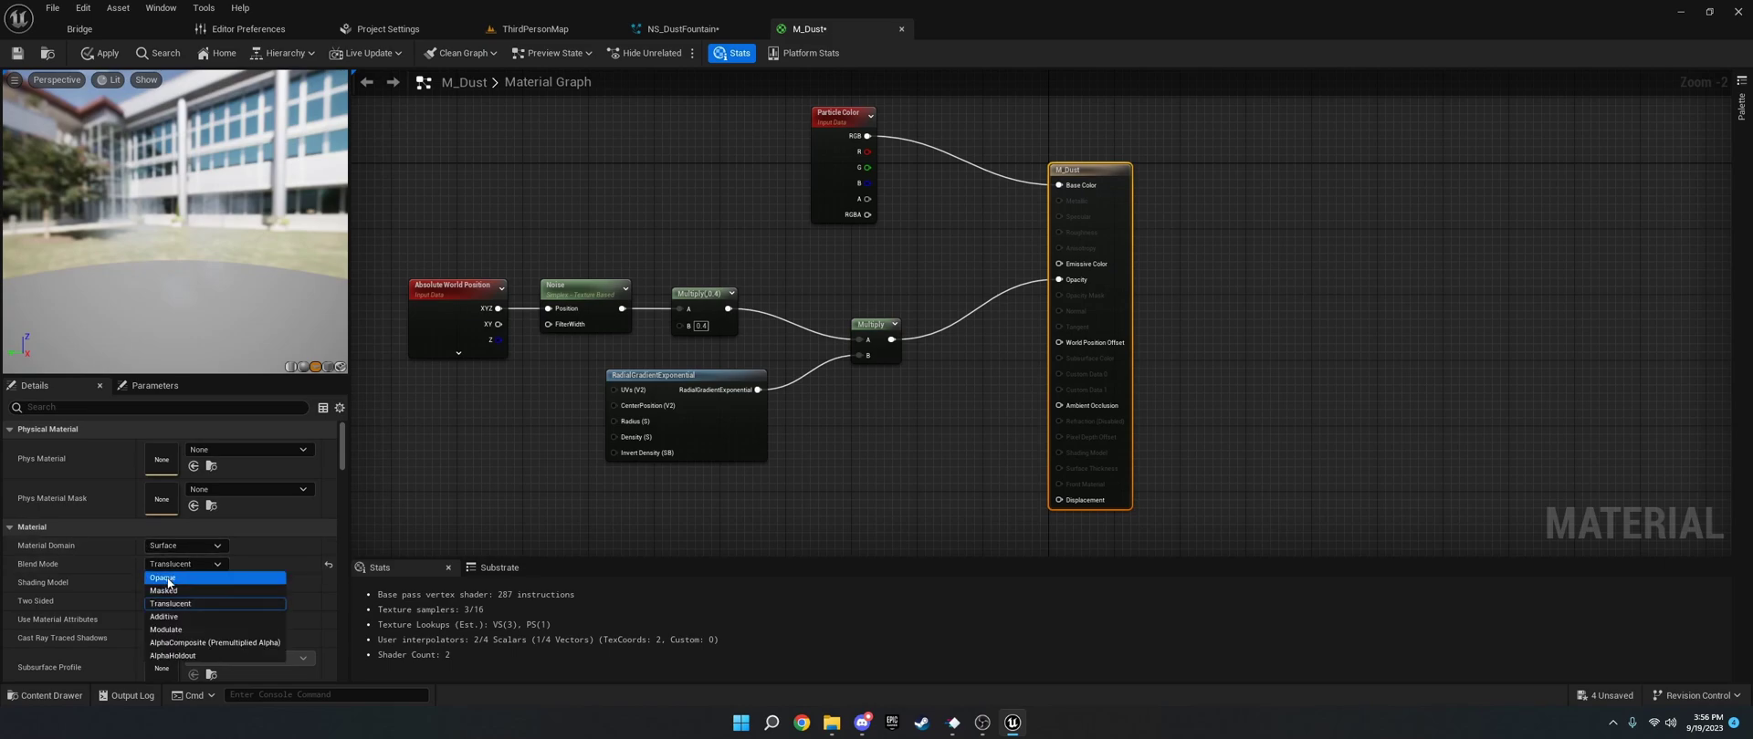
click(176, 603)
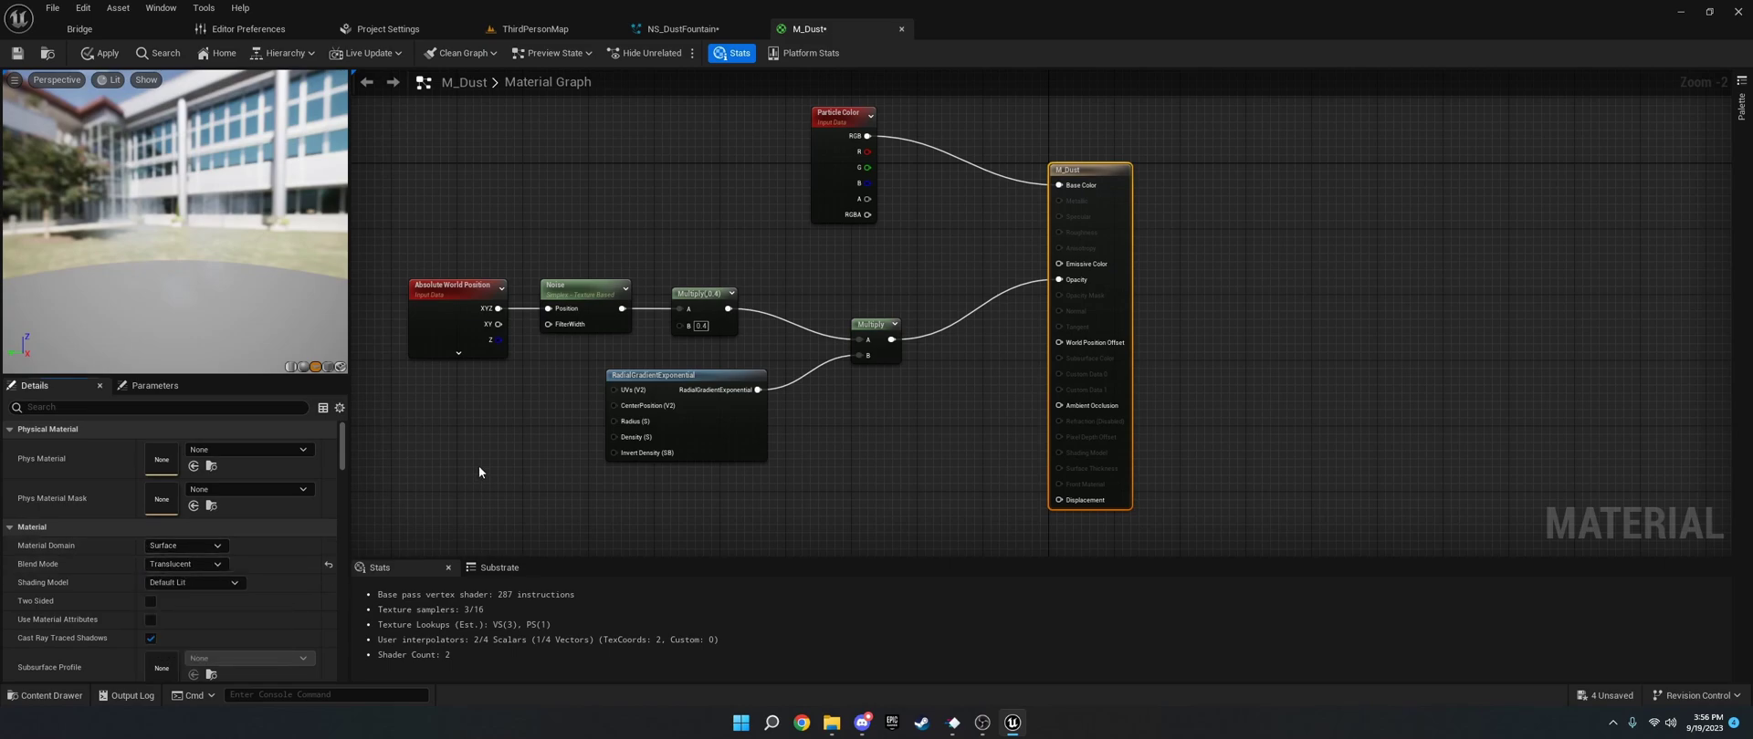
click(478, 465)
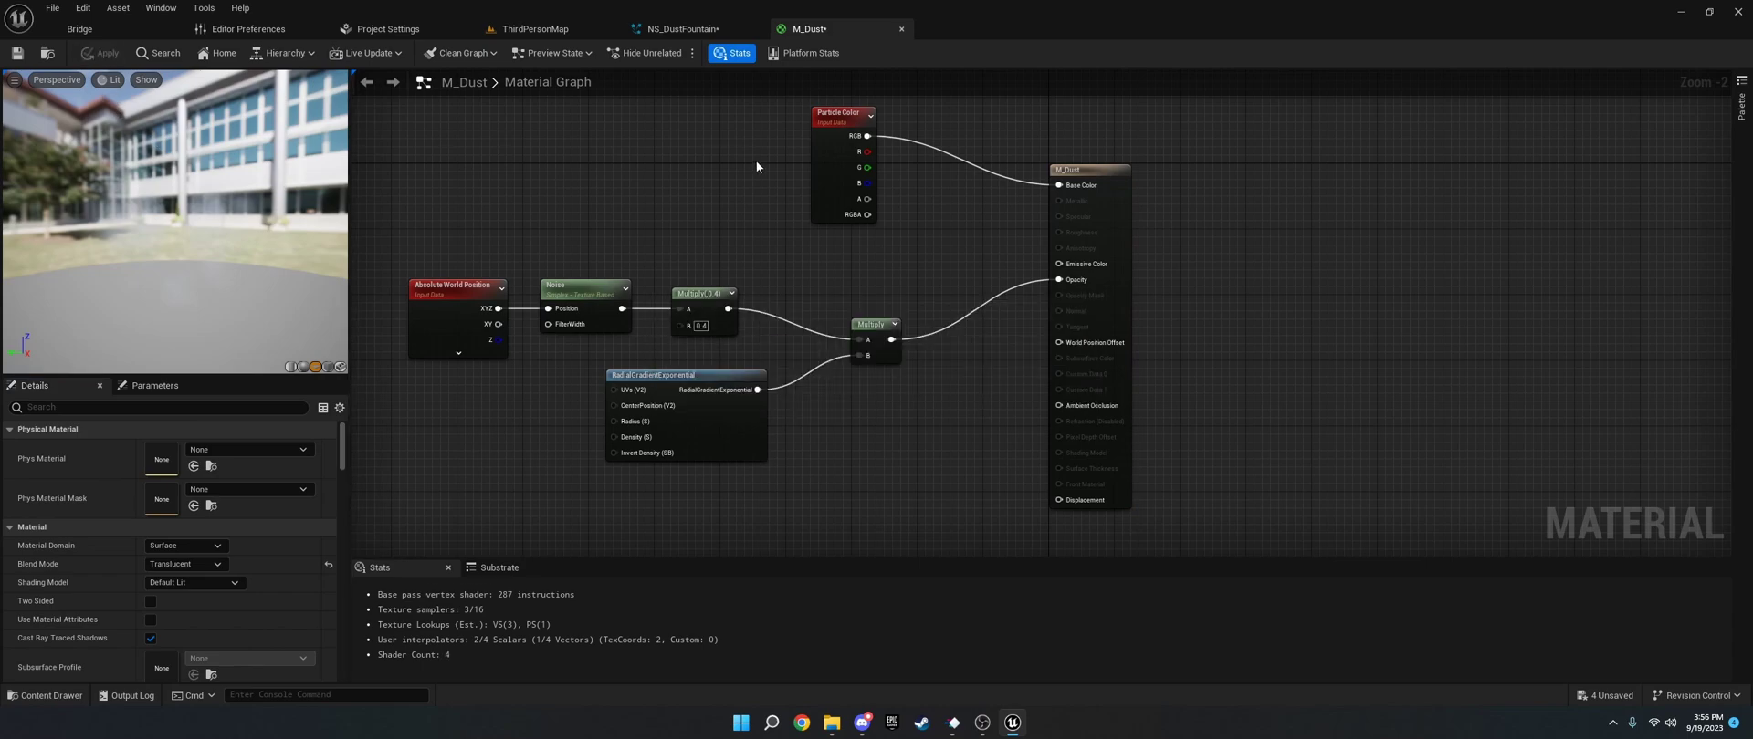
In NS_DustFountain, delete the disabled Spawn Burst Instantaneous module.
click(694, 28)
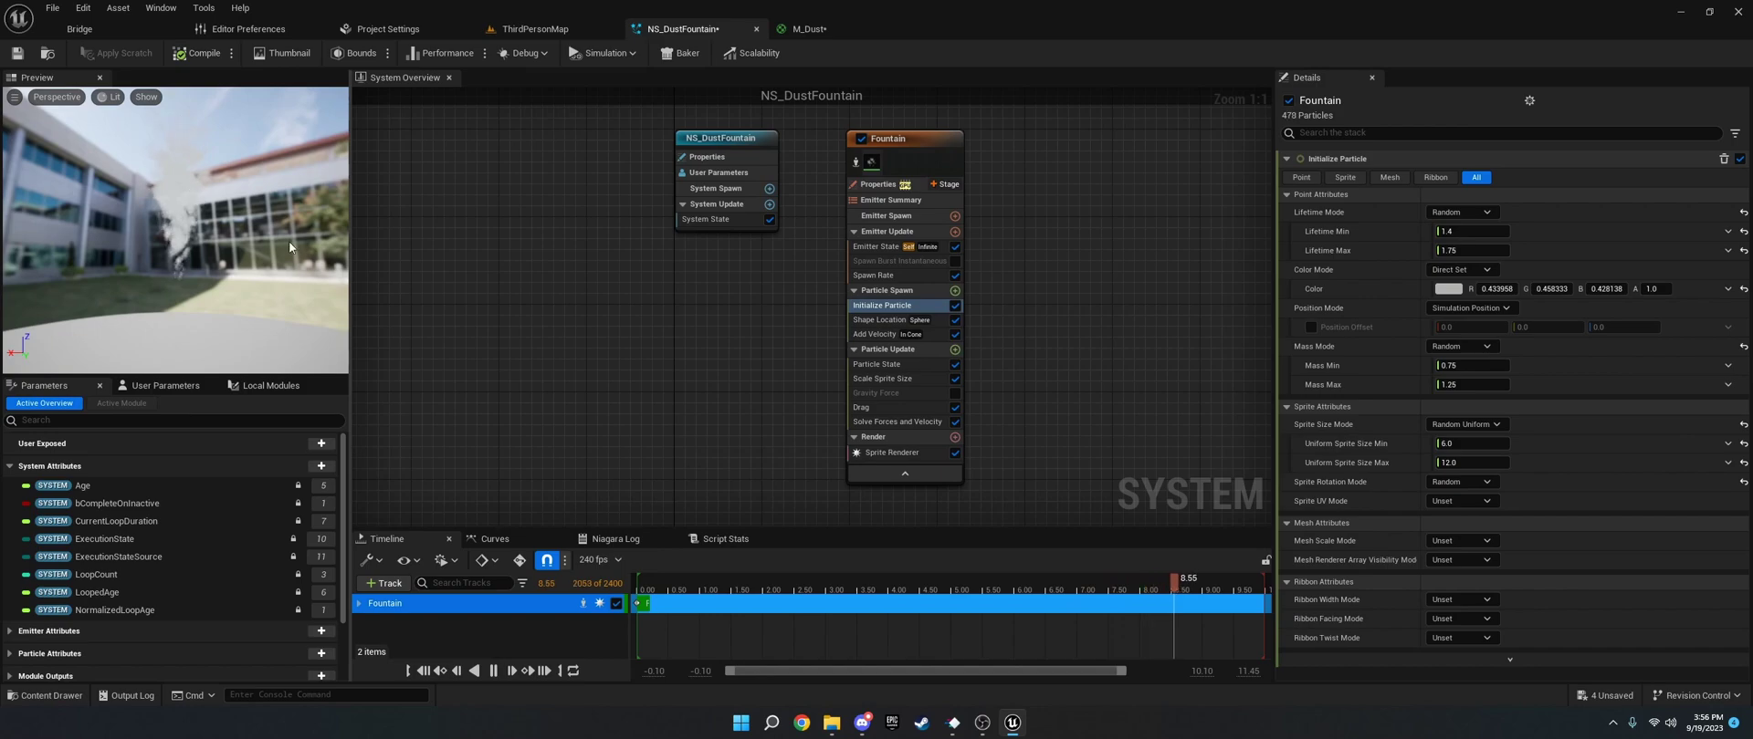
click(924, 264)
key(Delete)
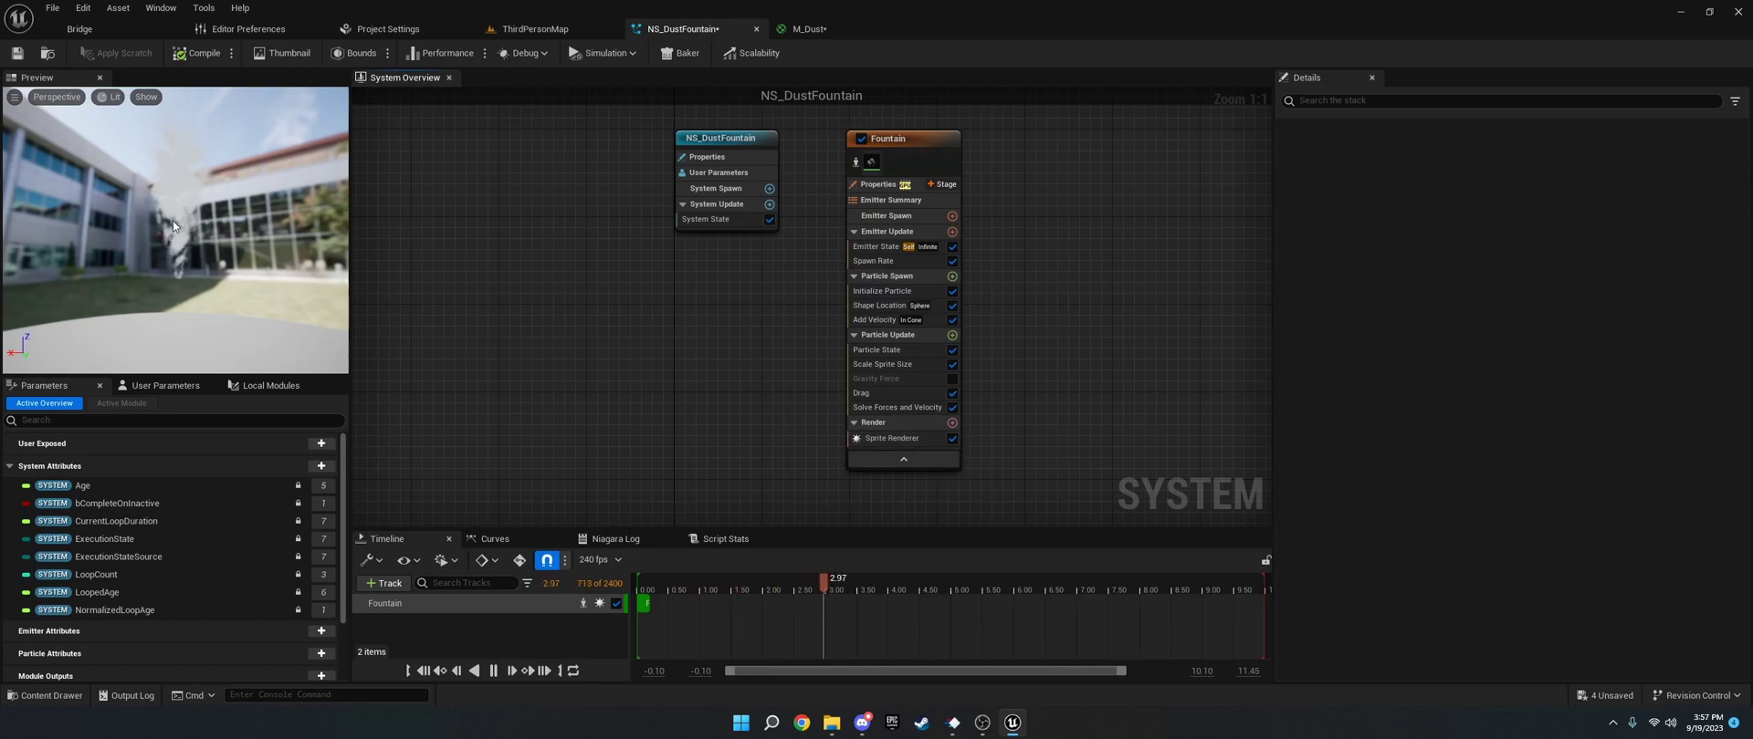
Set the Fountain's Sprite Renderer material to M_Dust.
click(889, 438)
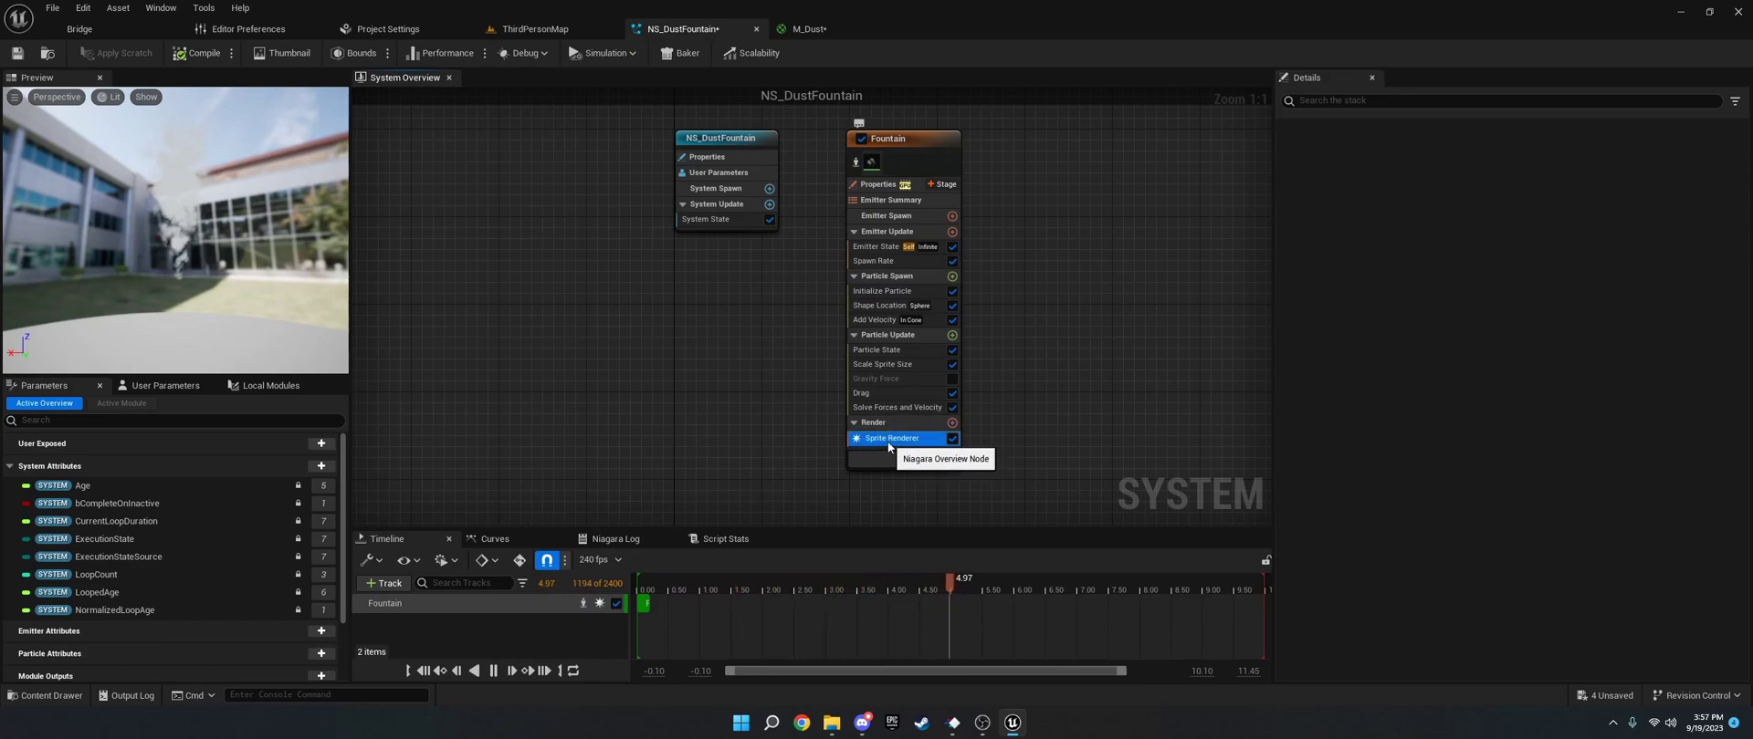
click(1524, 195)
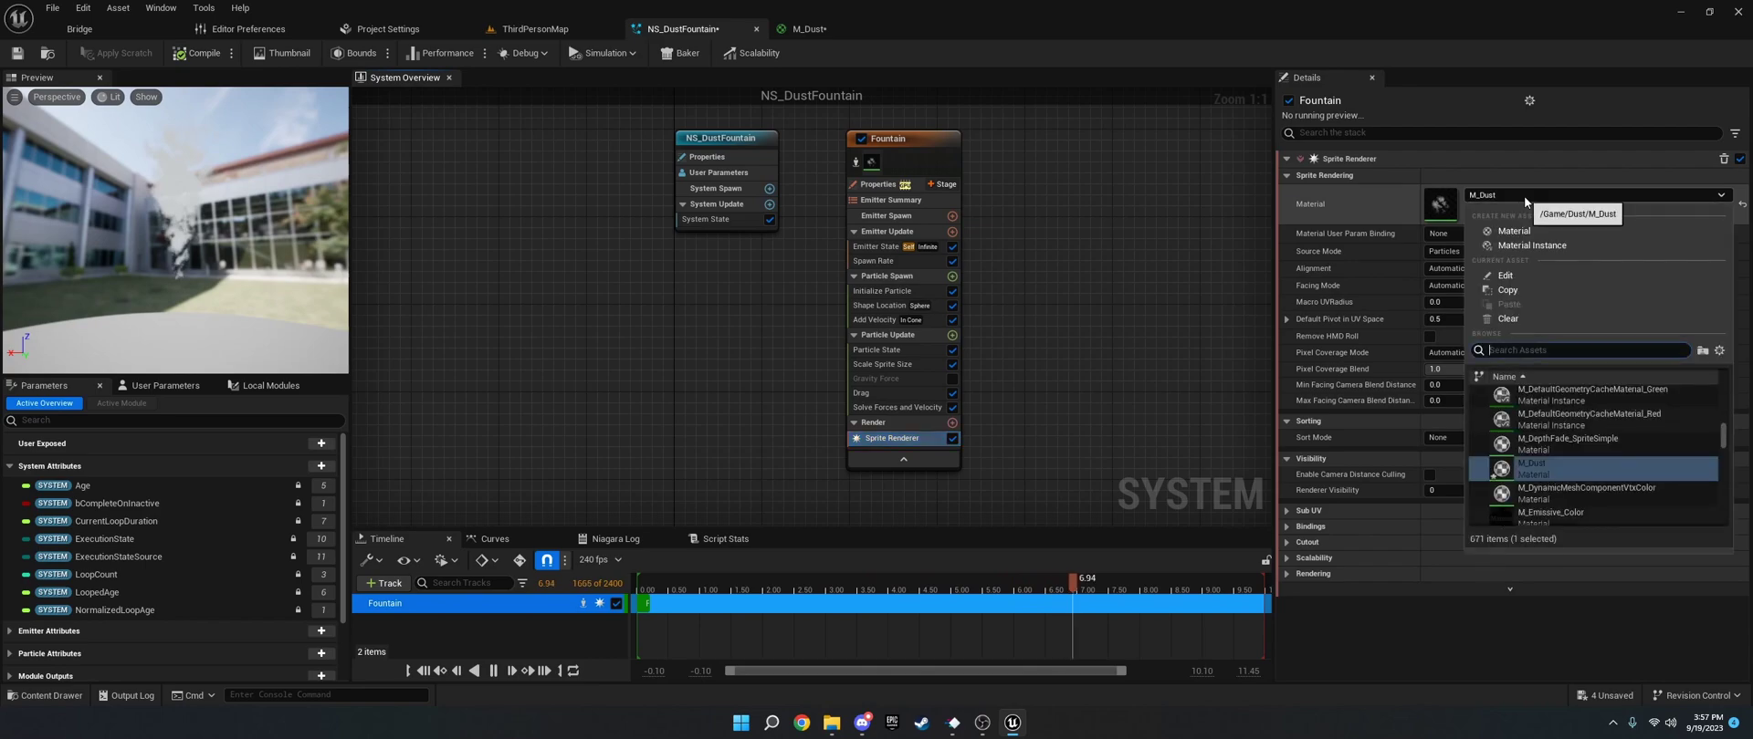
text(M_Dust)
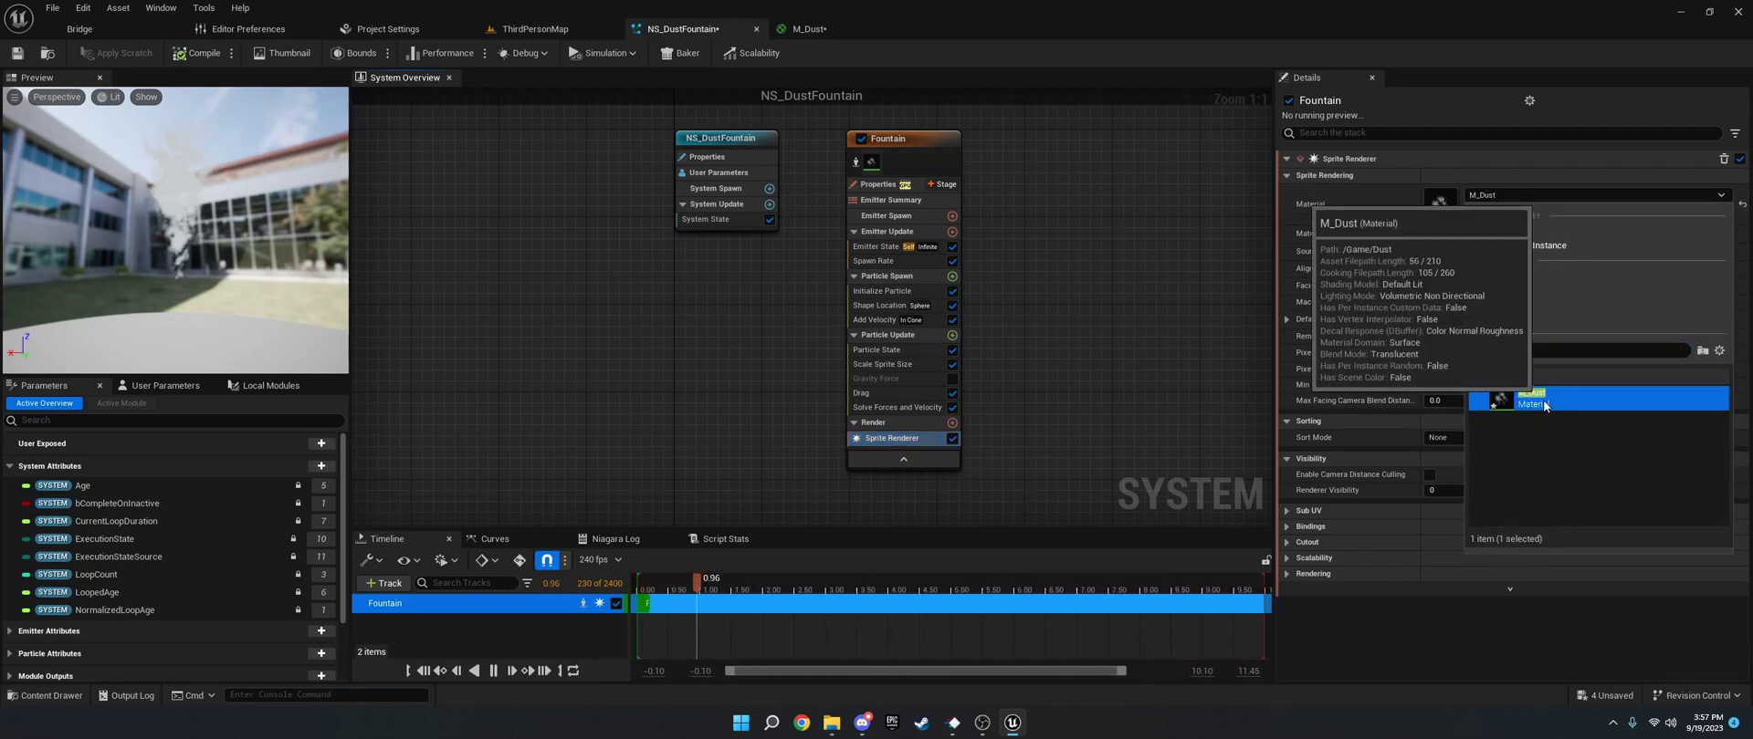
click(1515, 399)
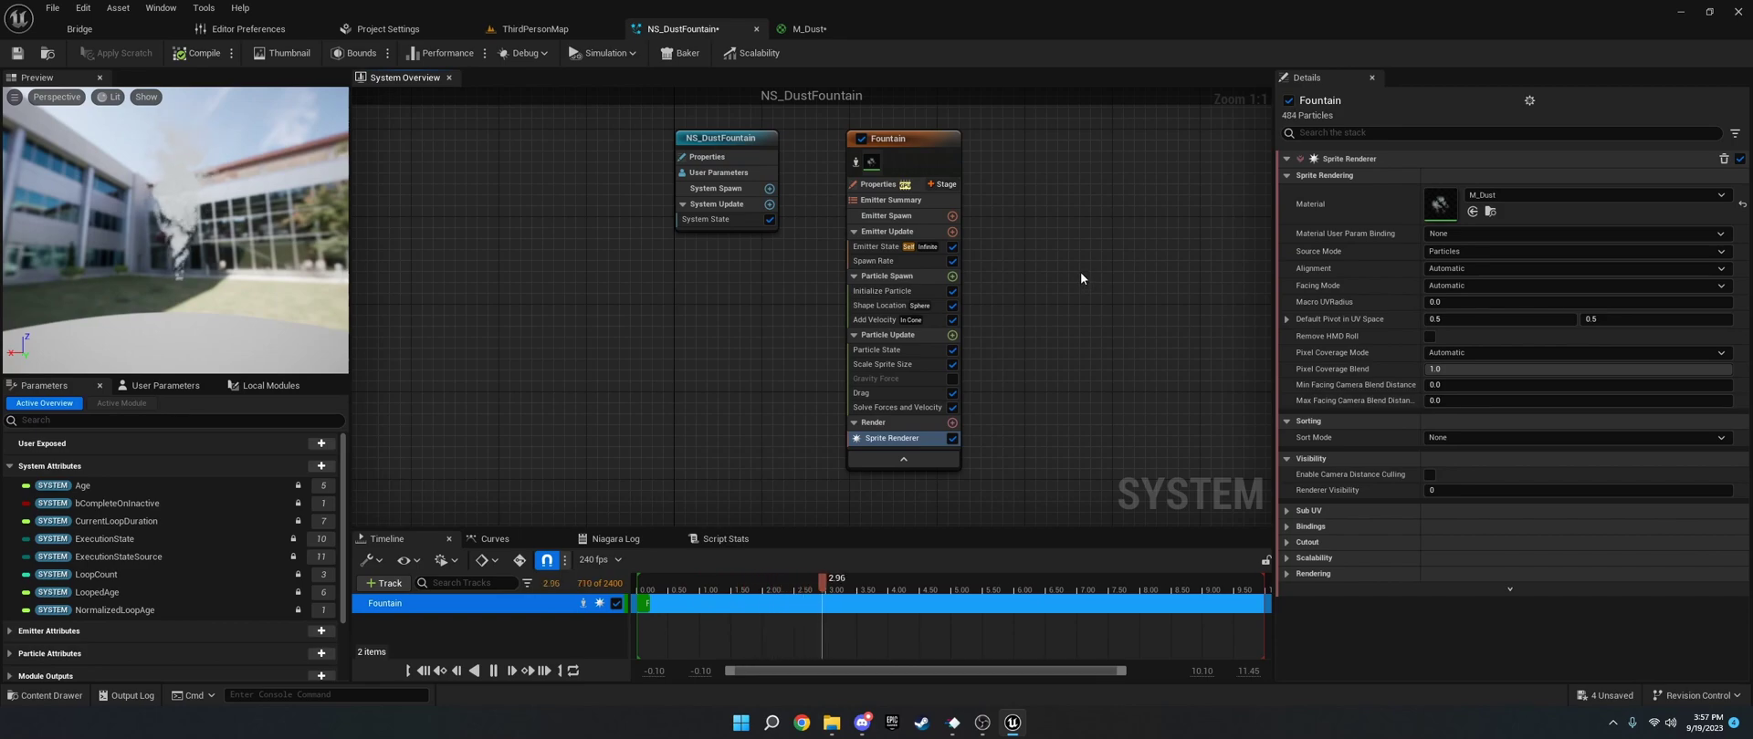
Edit the Sphere Radius value in the Fountain's Shape Location module.
click(880, 306)
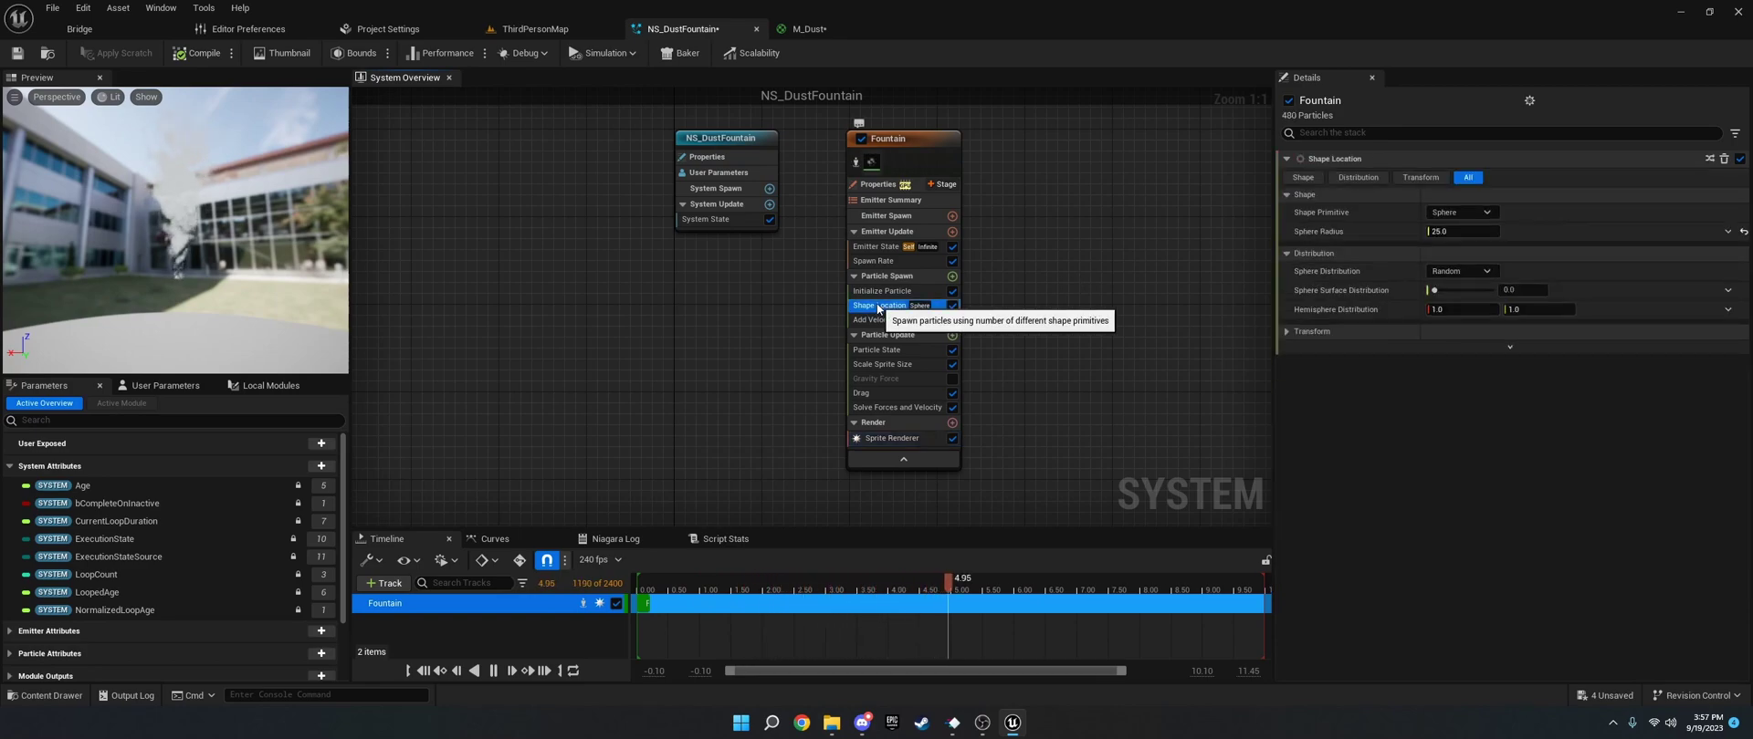
right_click(1456, 231)
click(1460, 231)
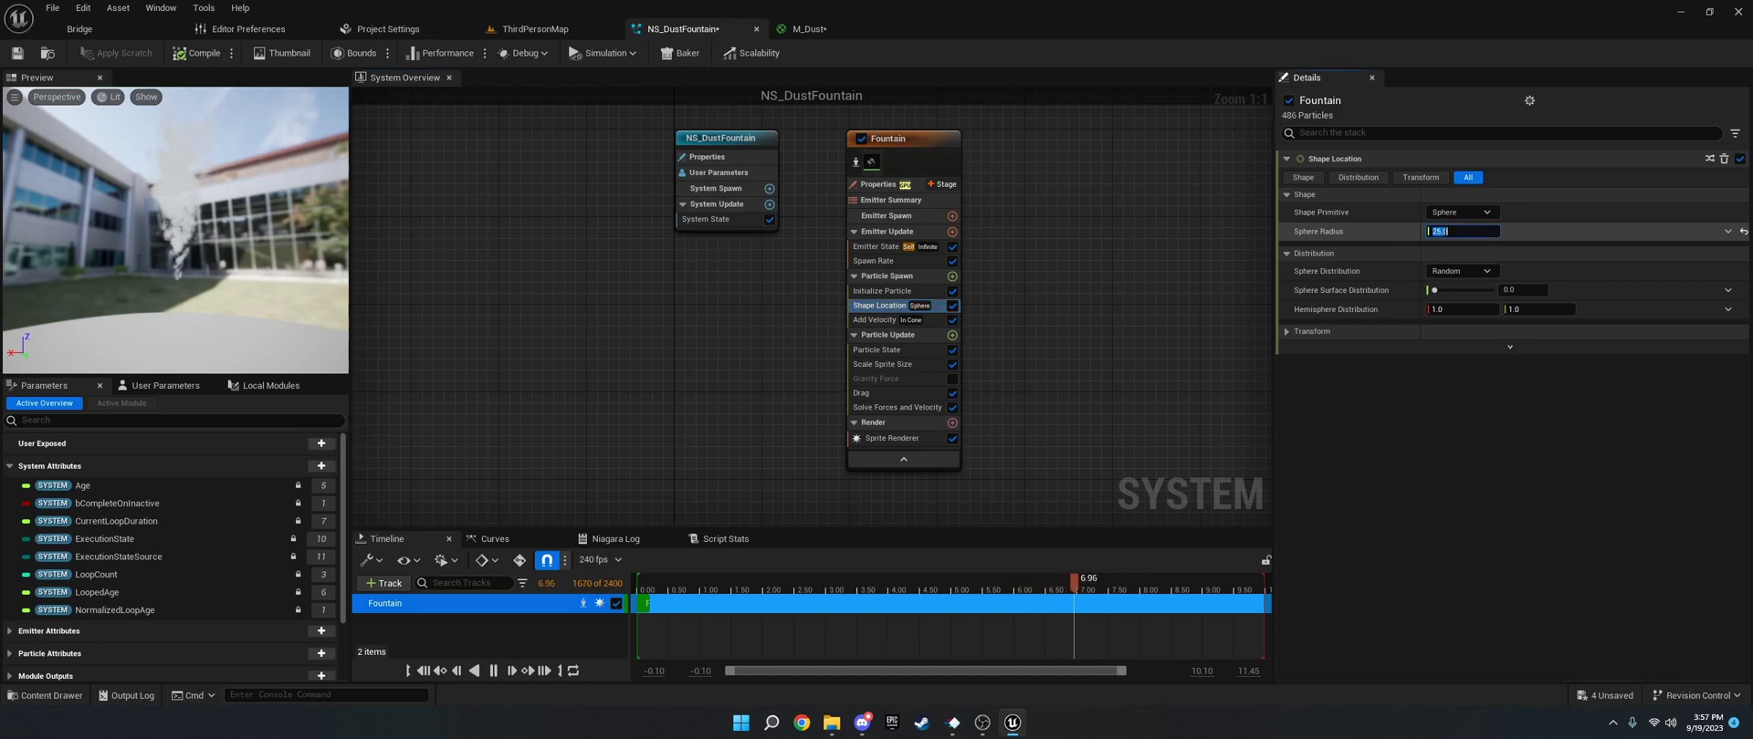
text(8)
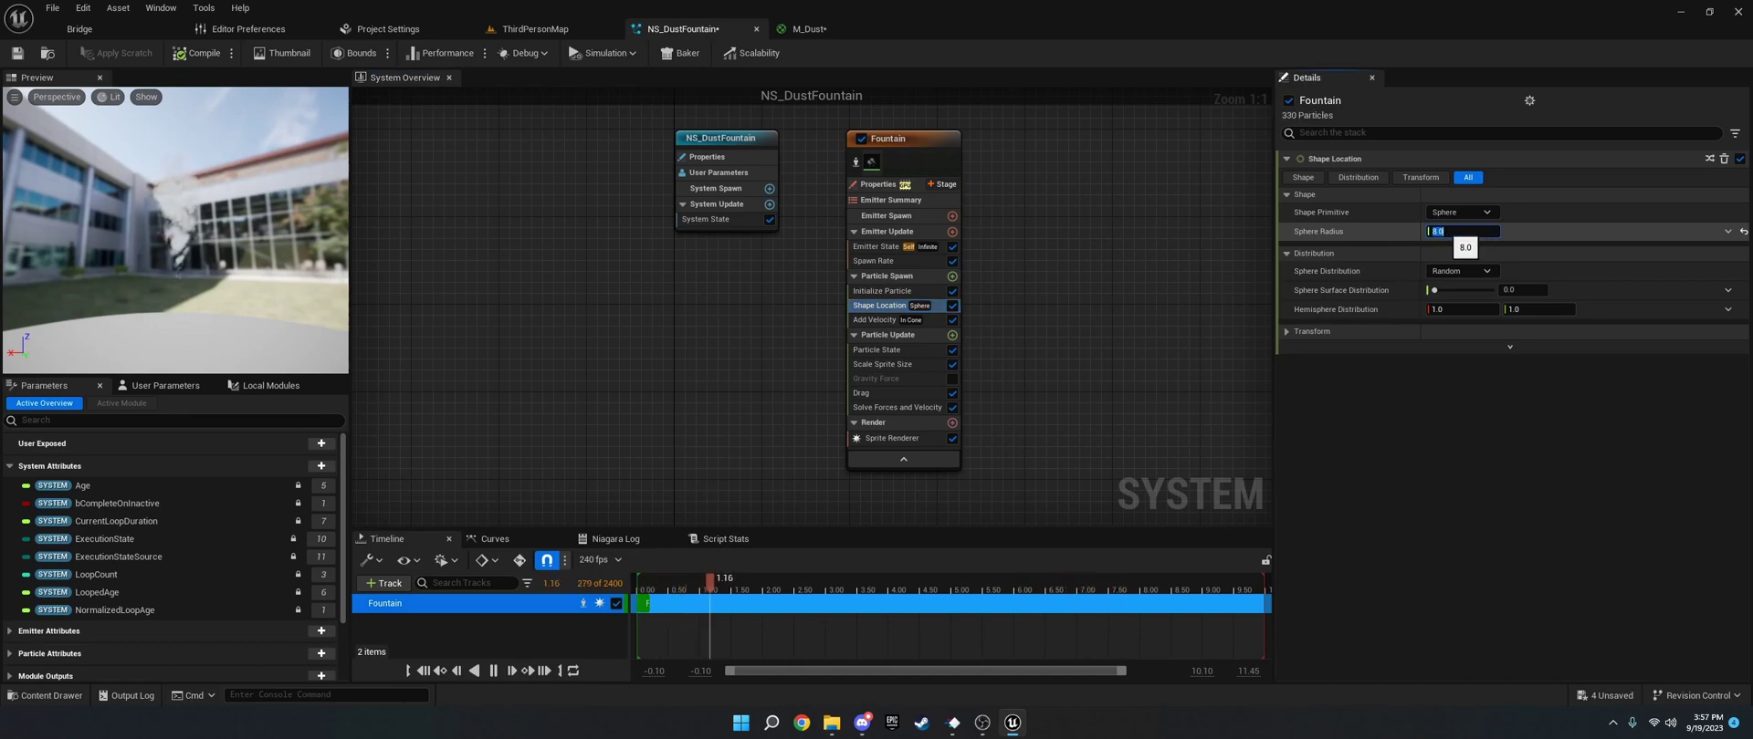
text(25)
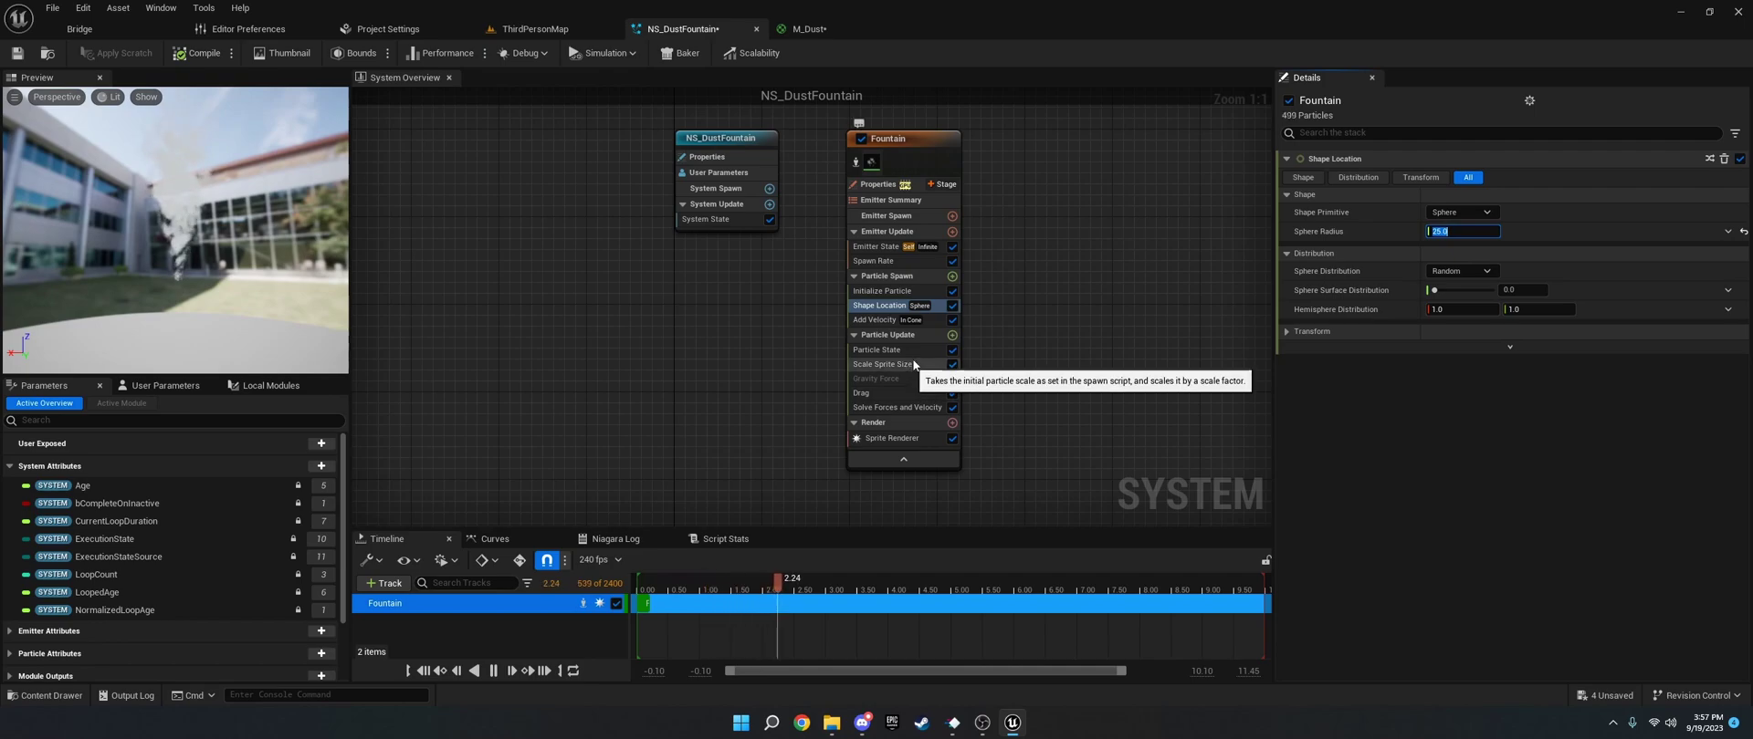
Add a Scale Sprite Size module to Particle Update.
click(952, 335)
text(sca)
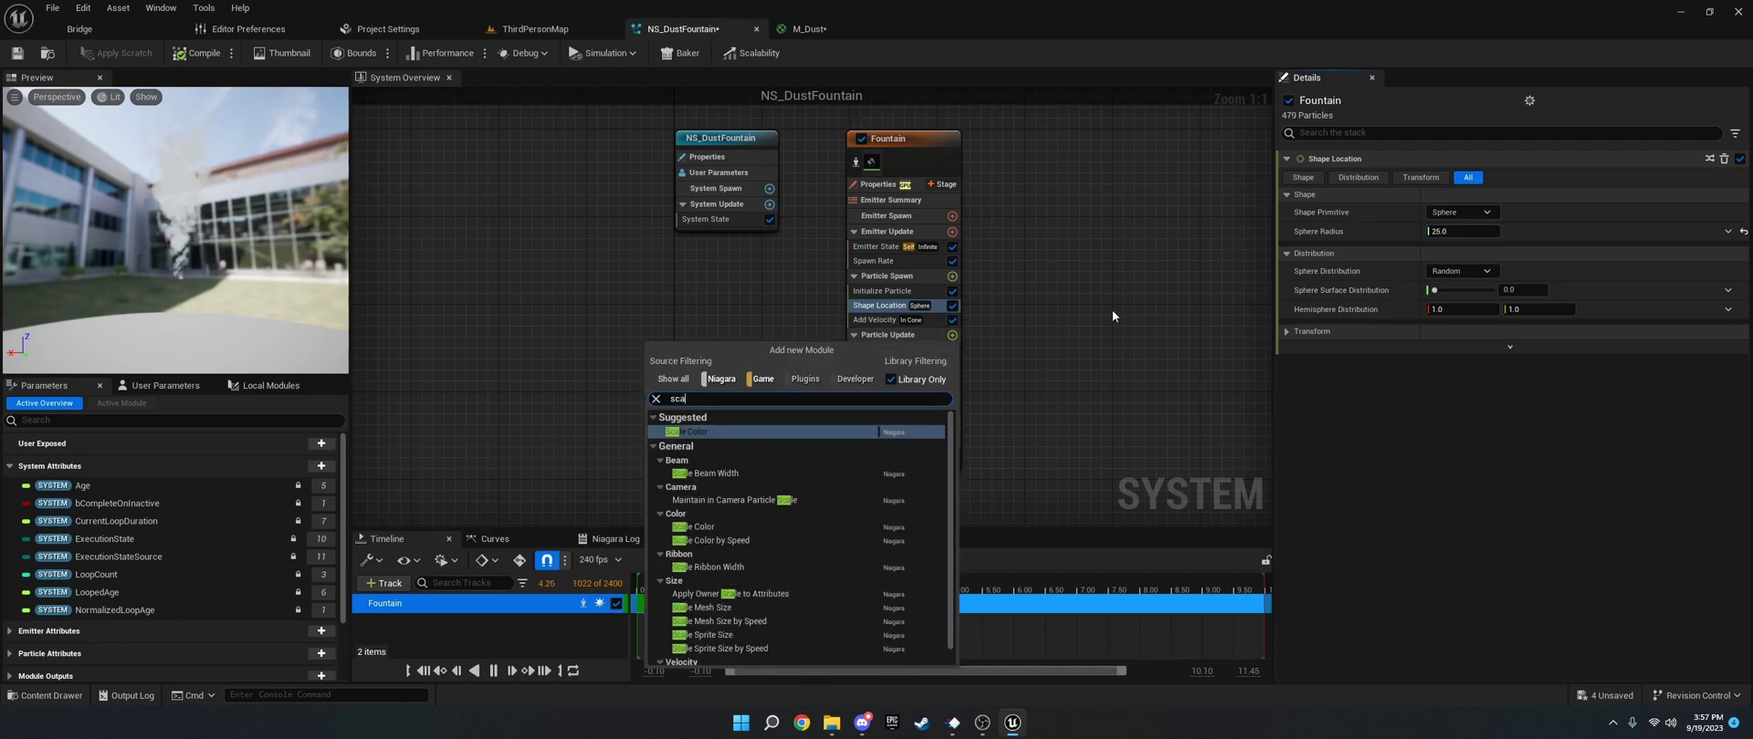
text(le sprite)
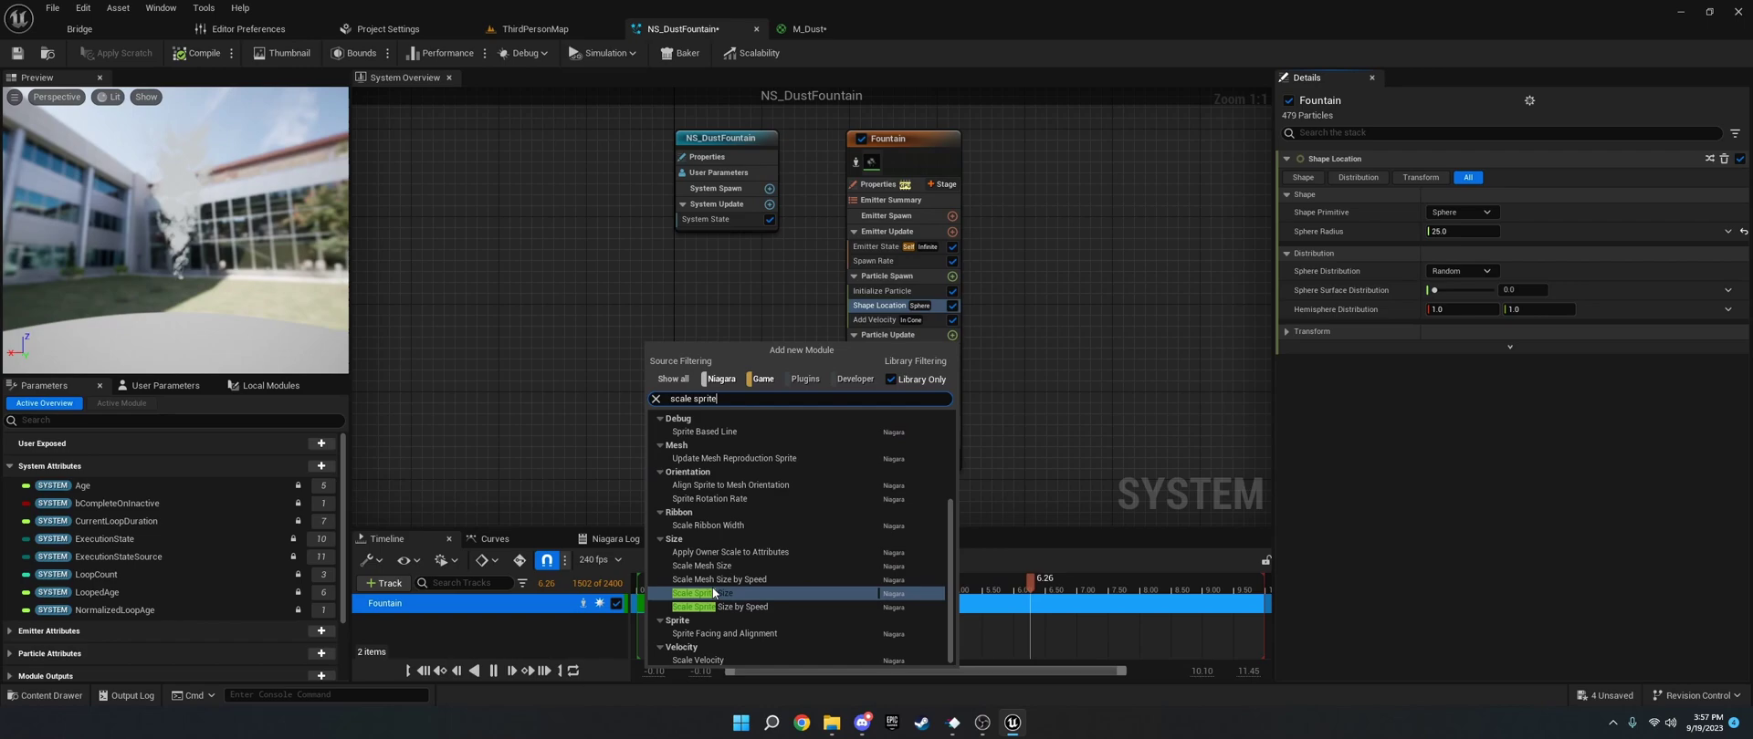
key(Return)
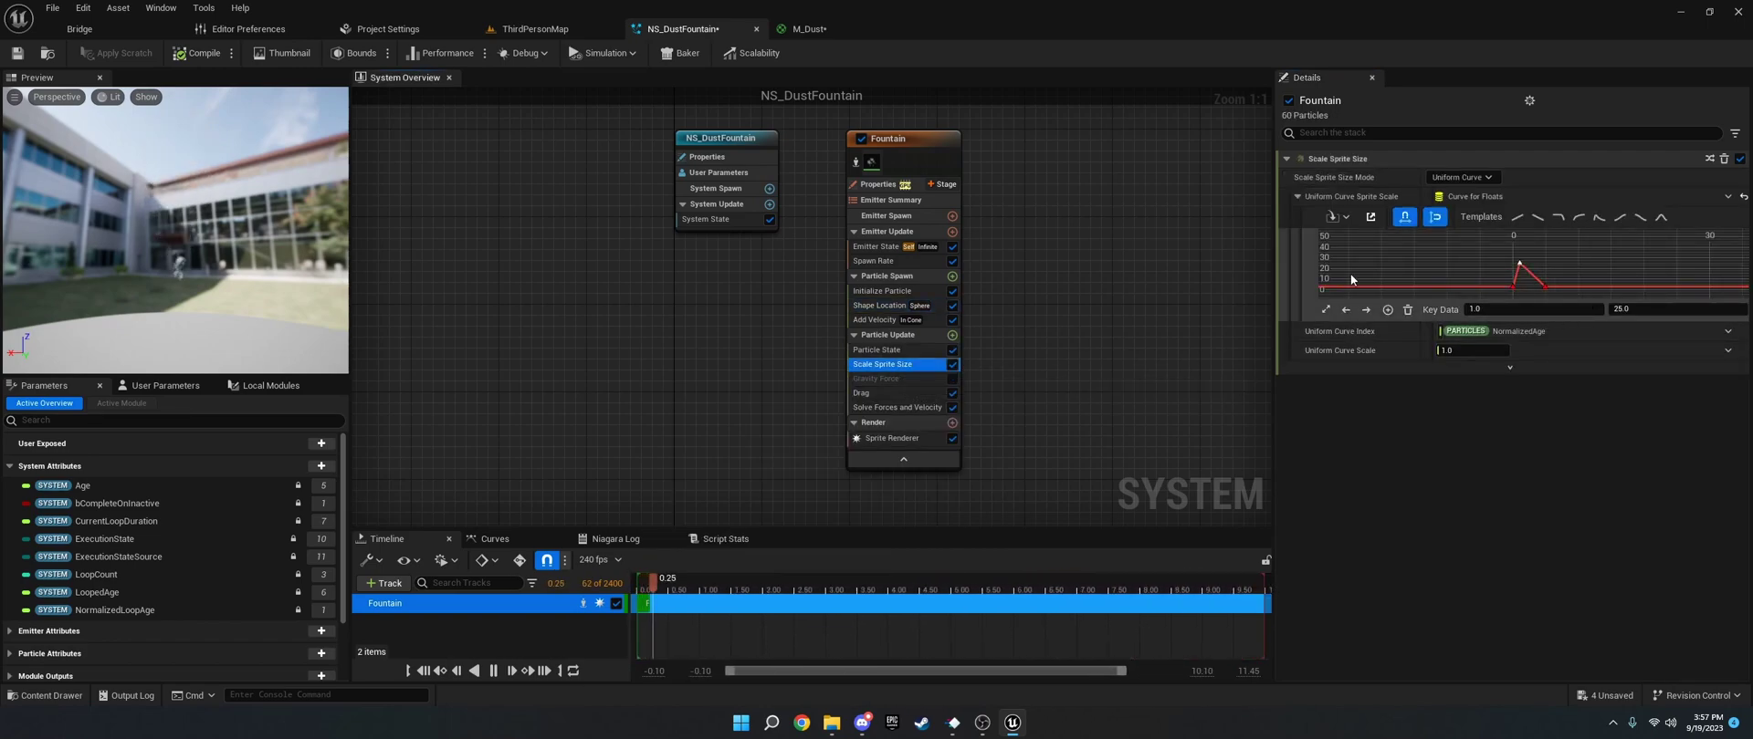
click(1519, 264)
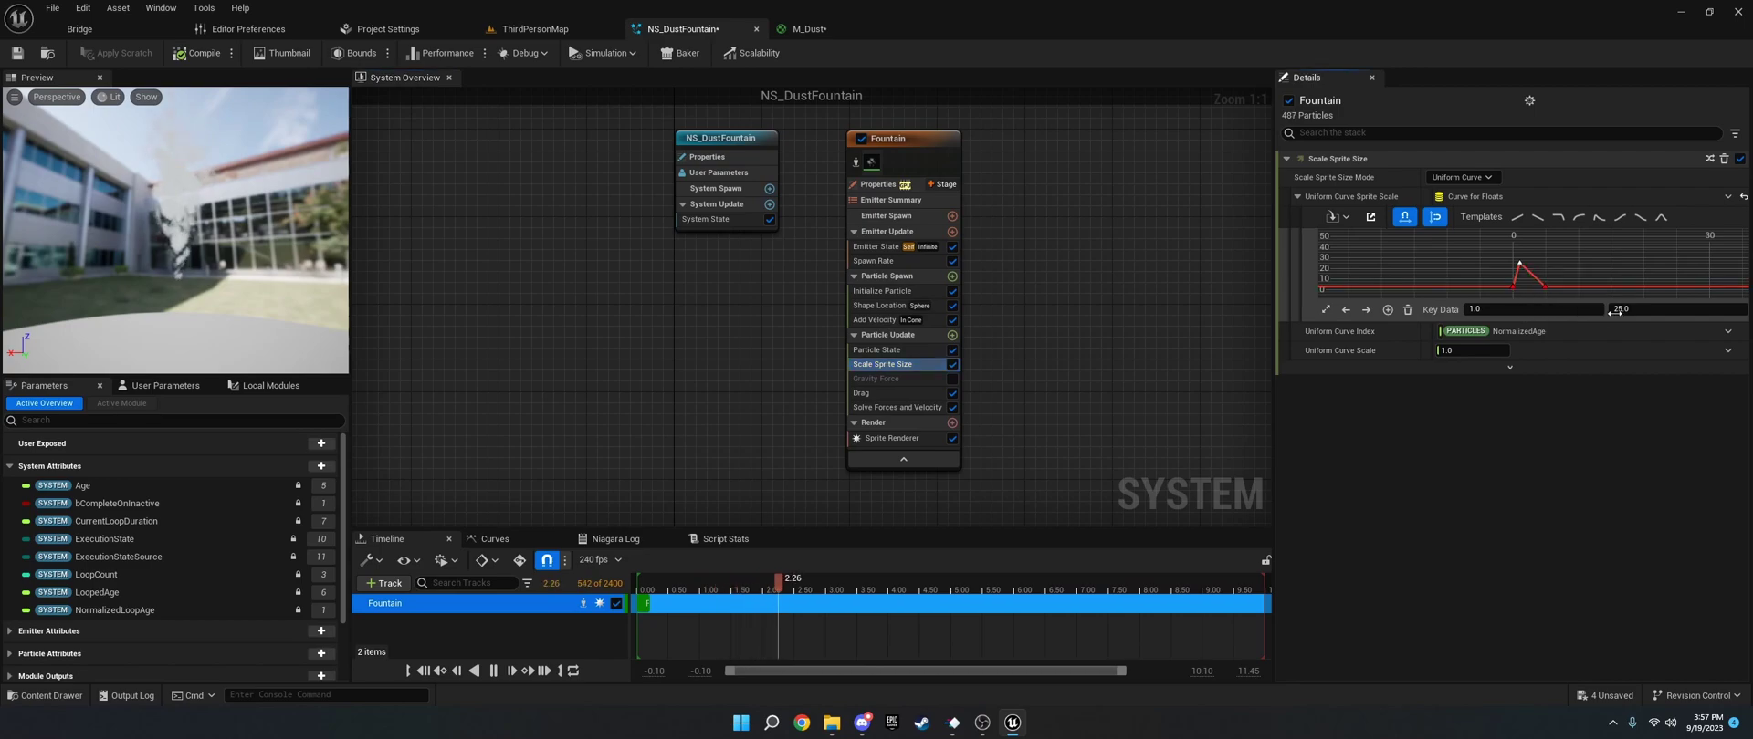
text(0)
key(Return)
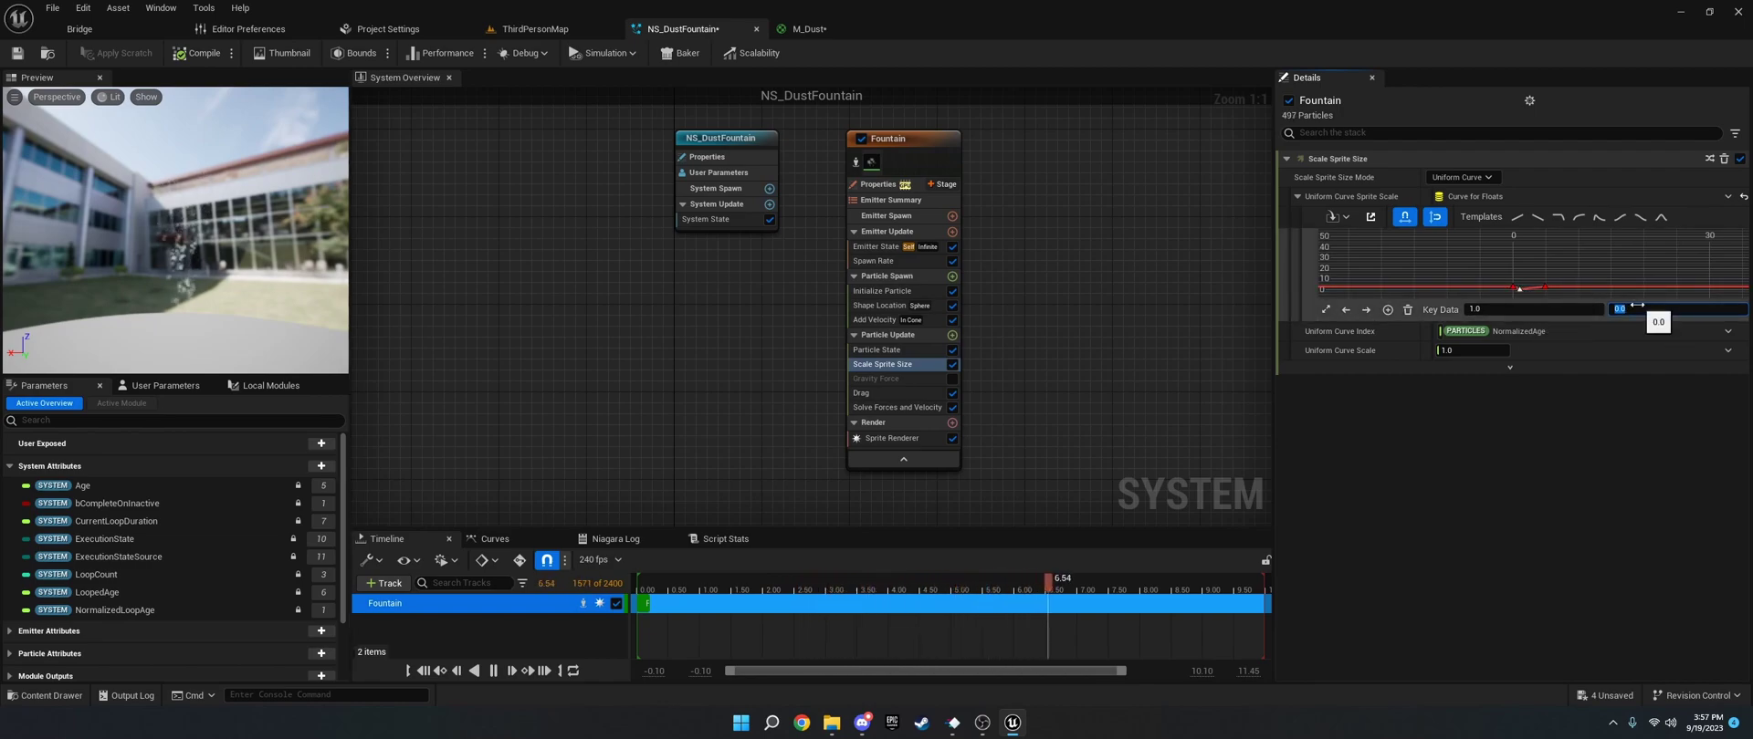
text(75)
key(Return)
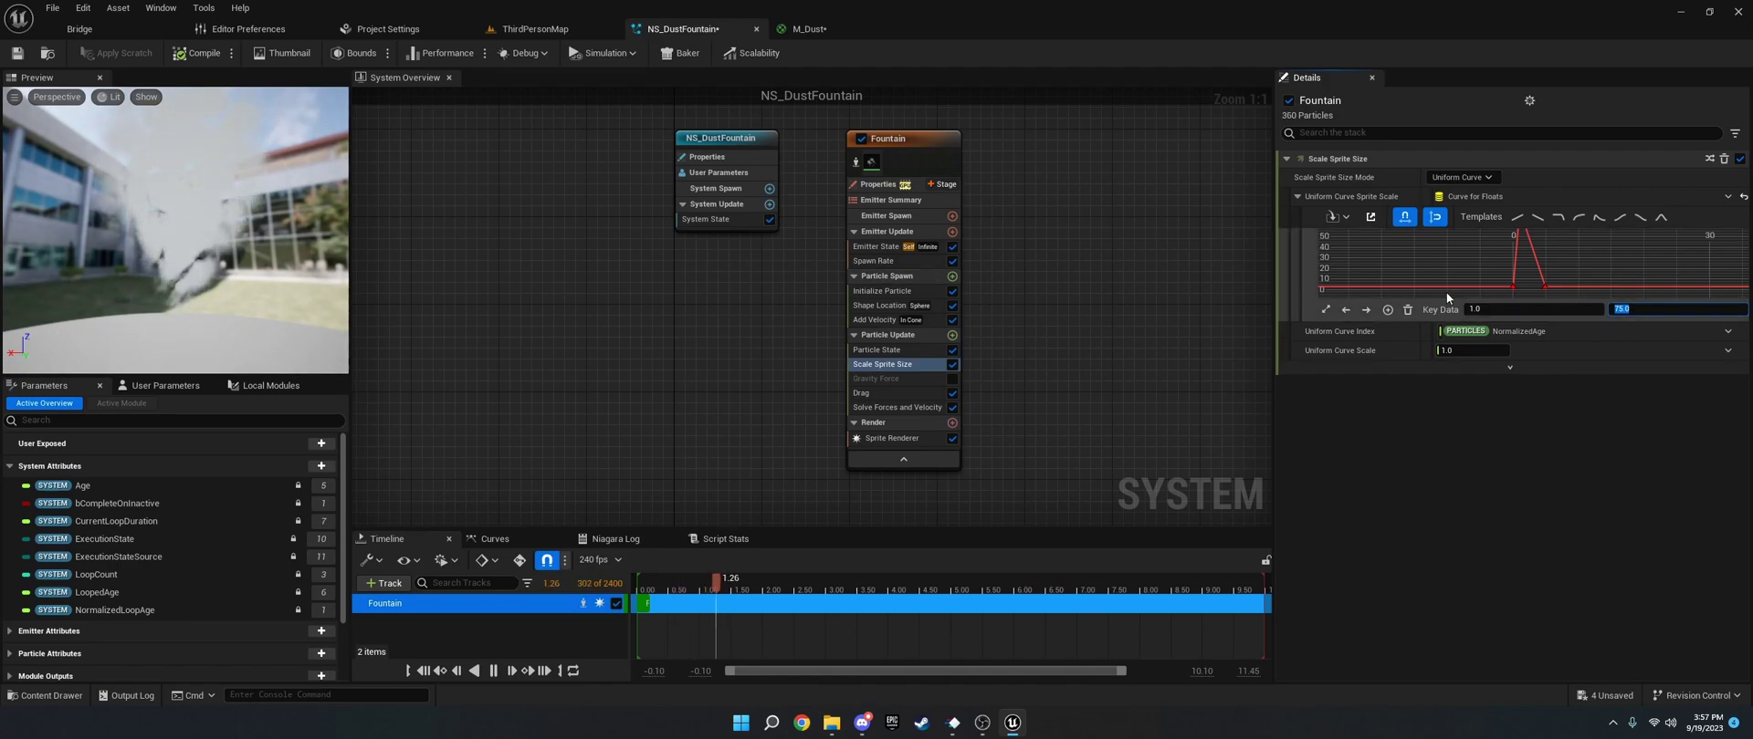
scroll(1515, 265, down, 1)
scroll(1515, 264, down, 1)
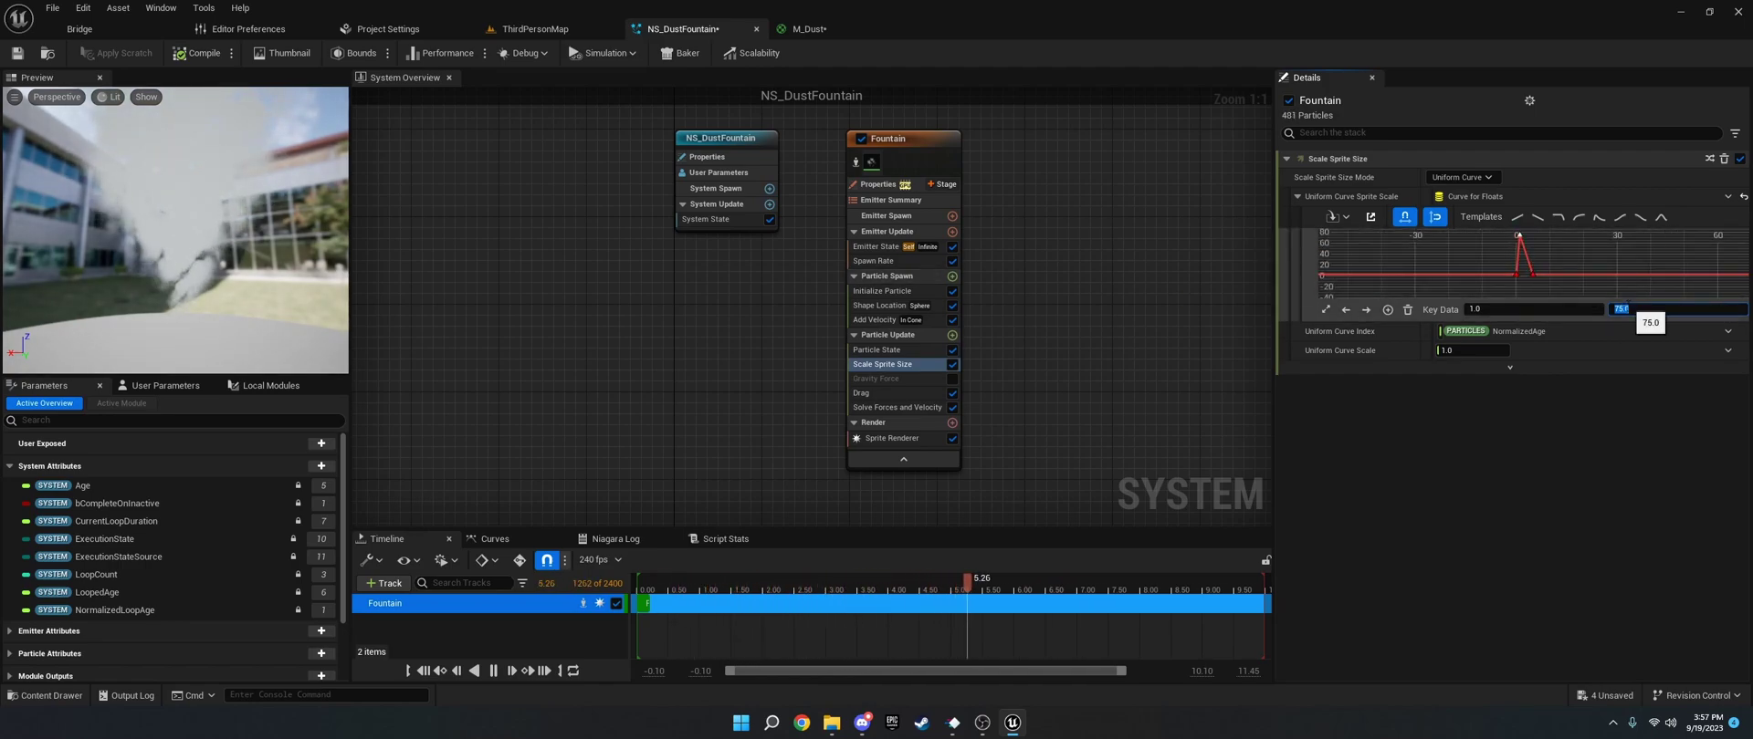
text(50)
key(Return)
text(25)
key(Return)
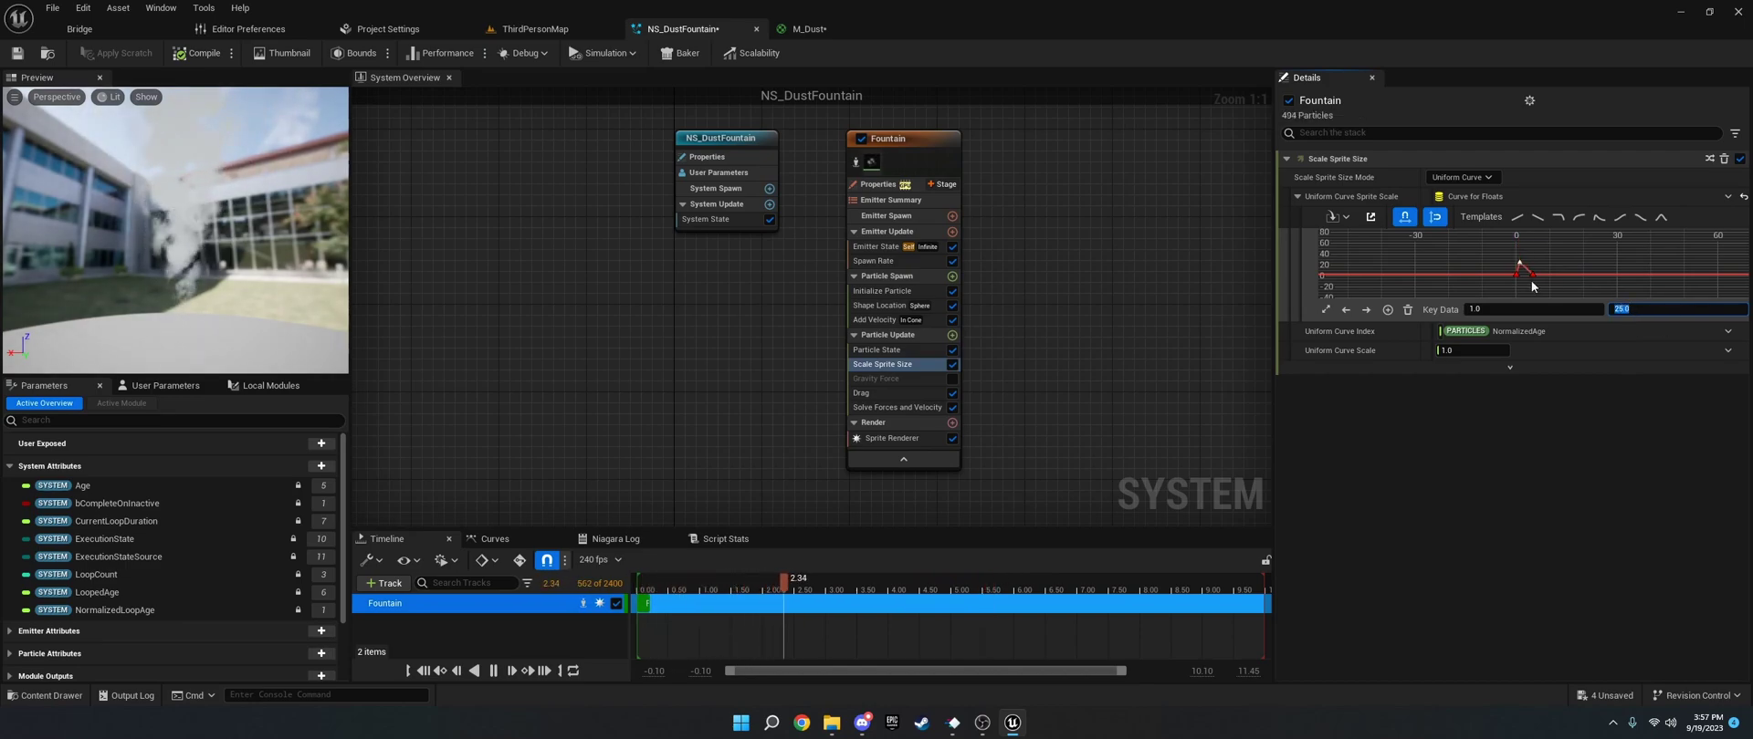
scroll(1517, 283, up, 1)
scroll(1515, 286, up, 1)
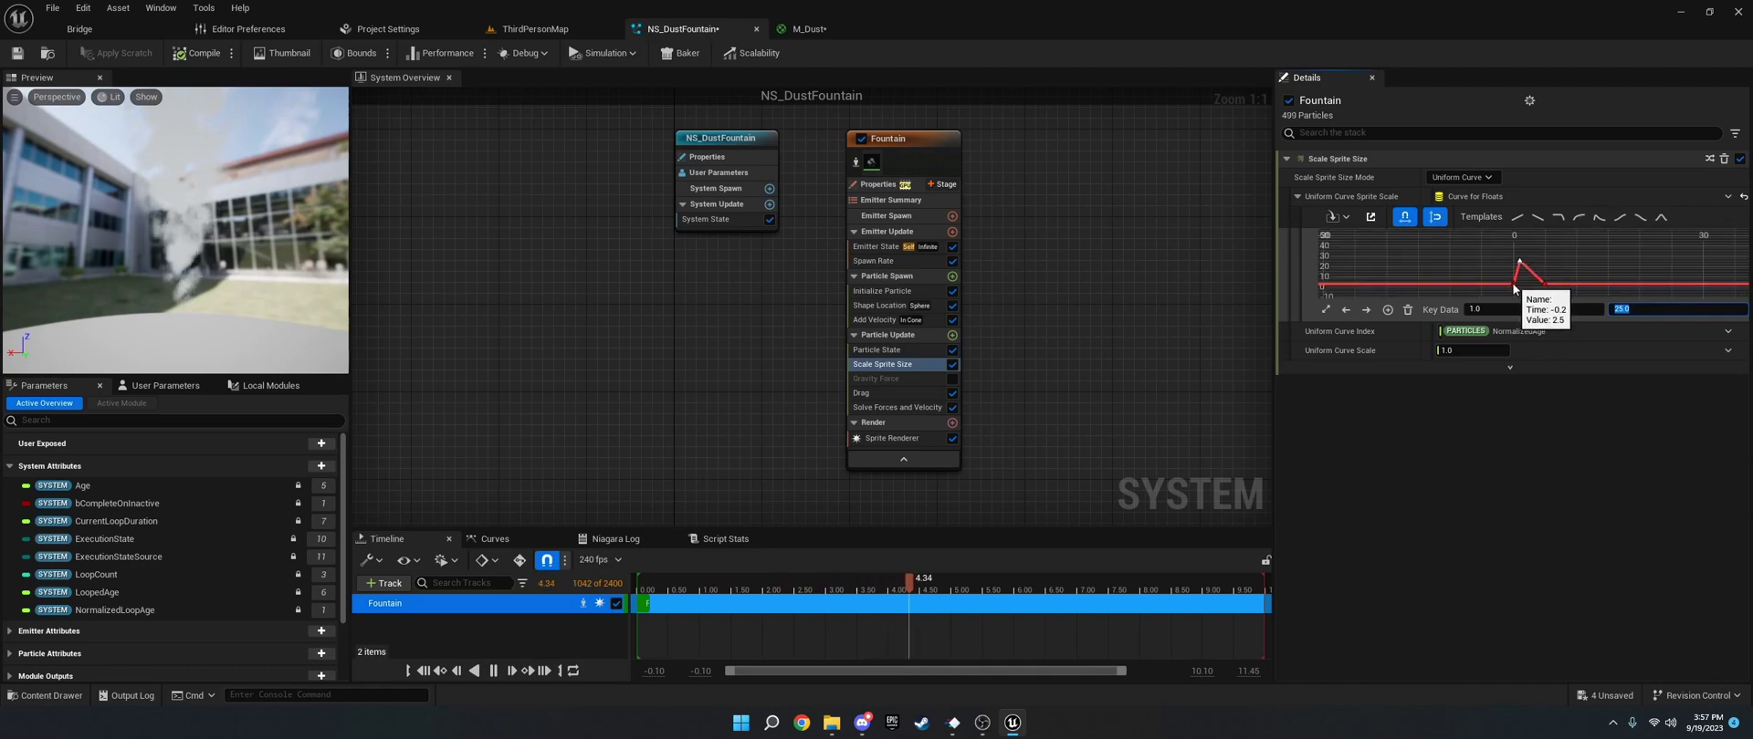
click(1512, 284)
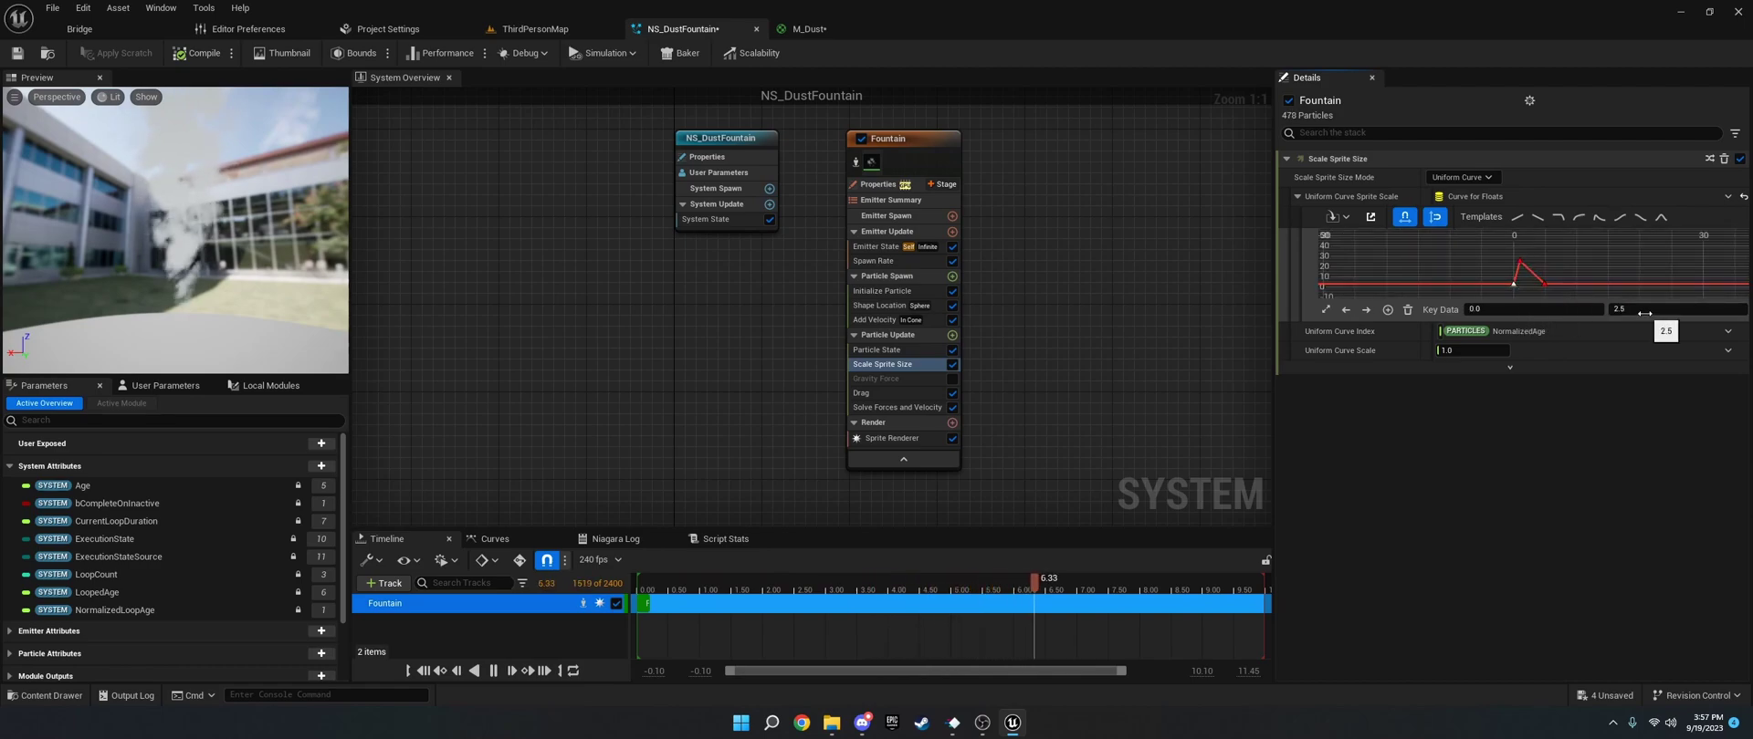
click(1542, 285)
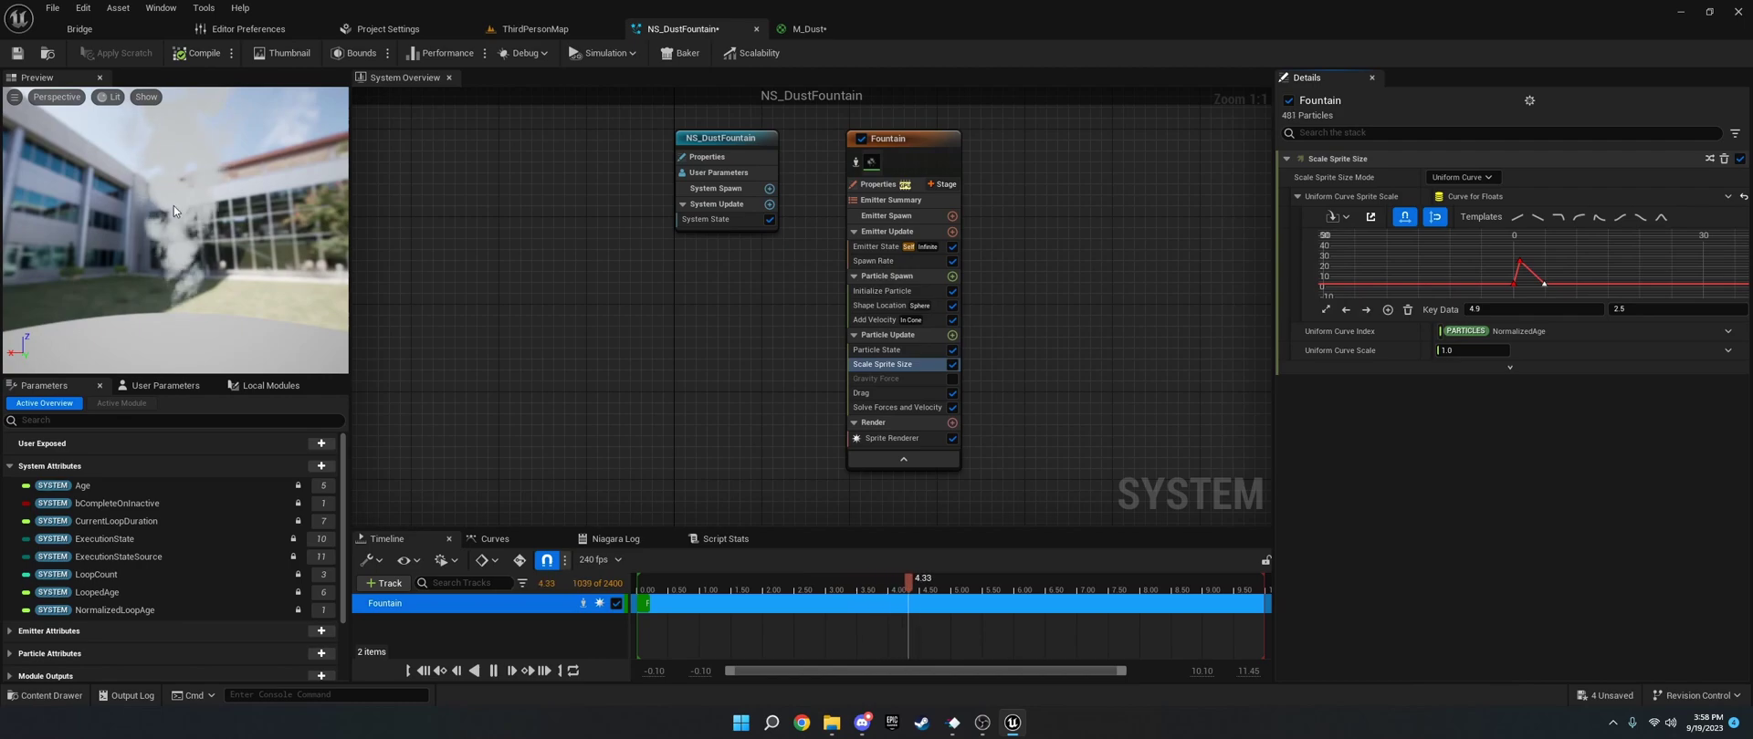
Set the Initialize Particle colour to a desaturated dark grey around 0.12 value.
click(893, 292)
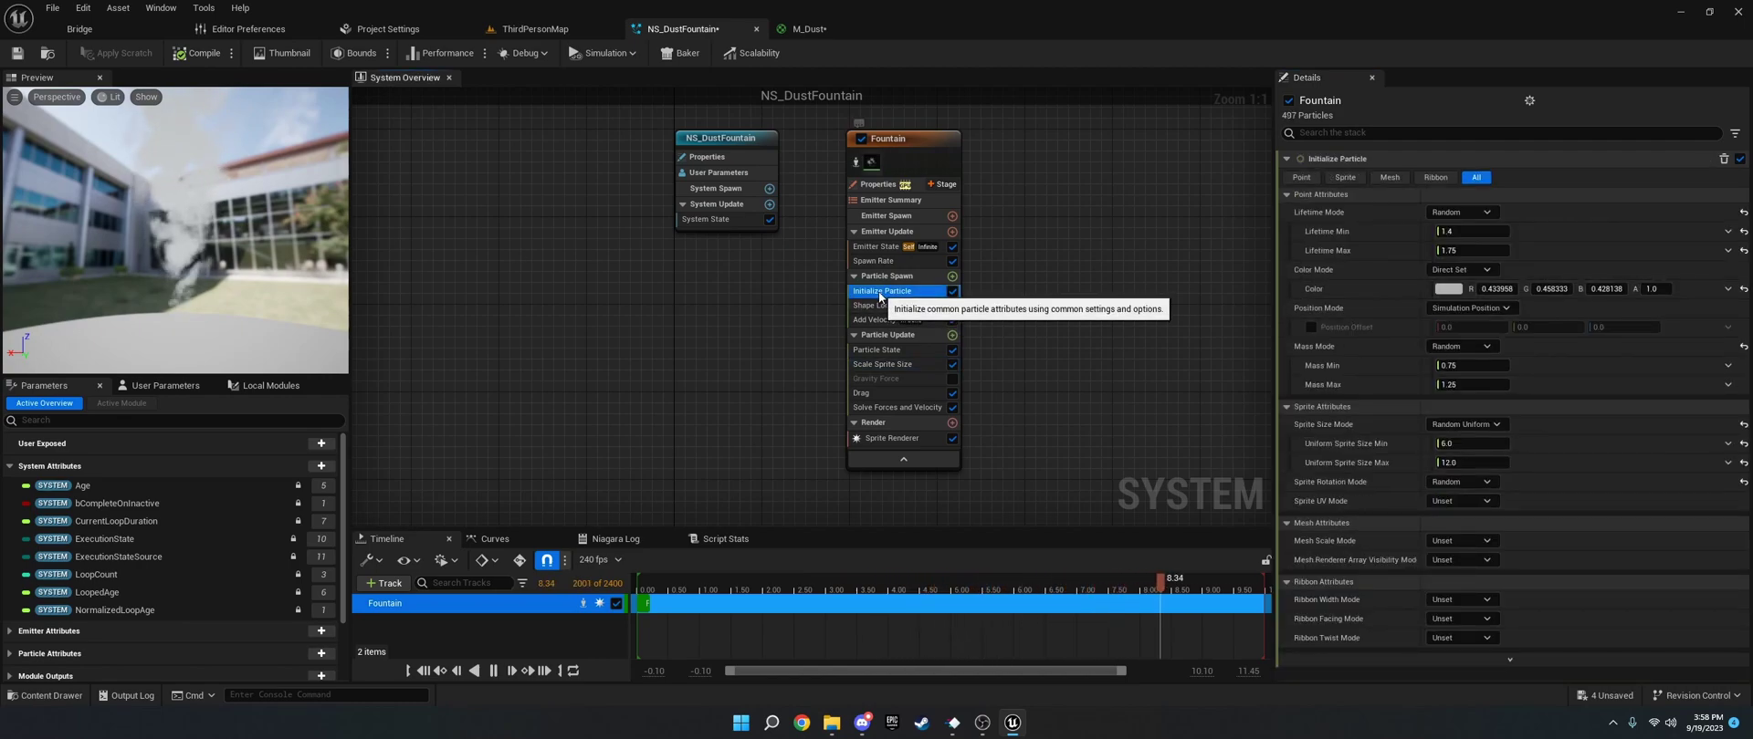
click(1439, 290)
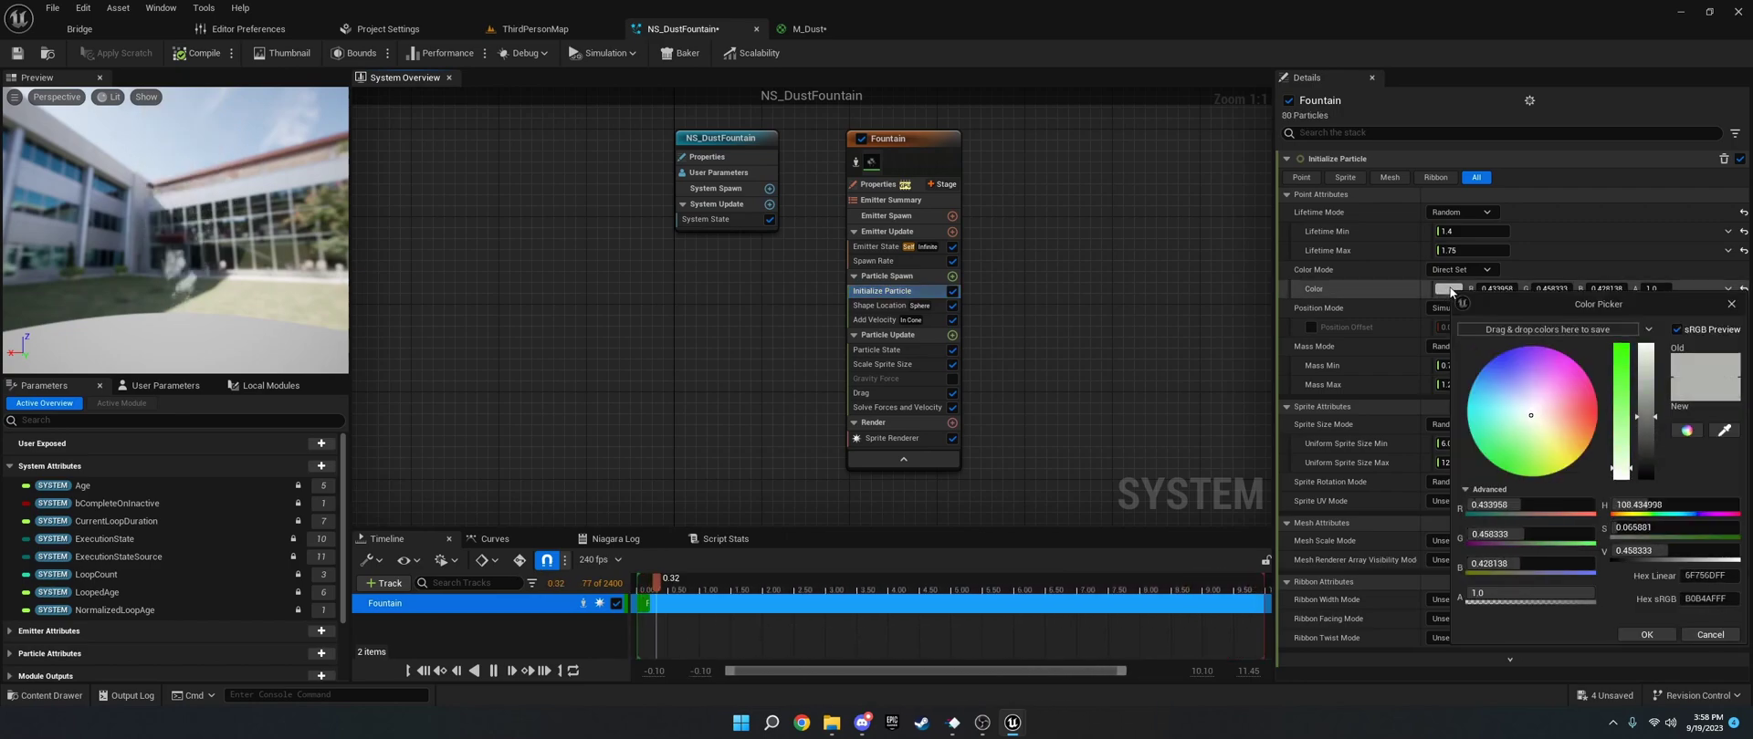
click(1498, 356)
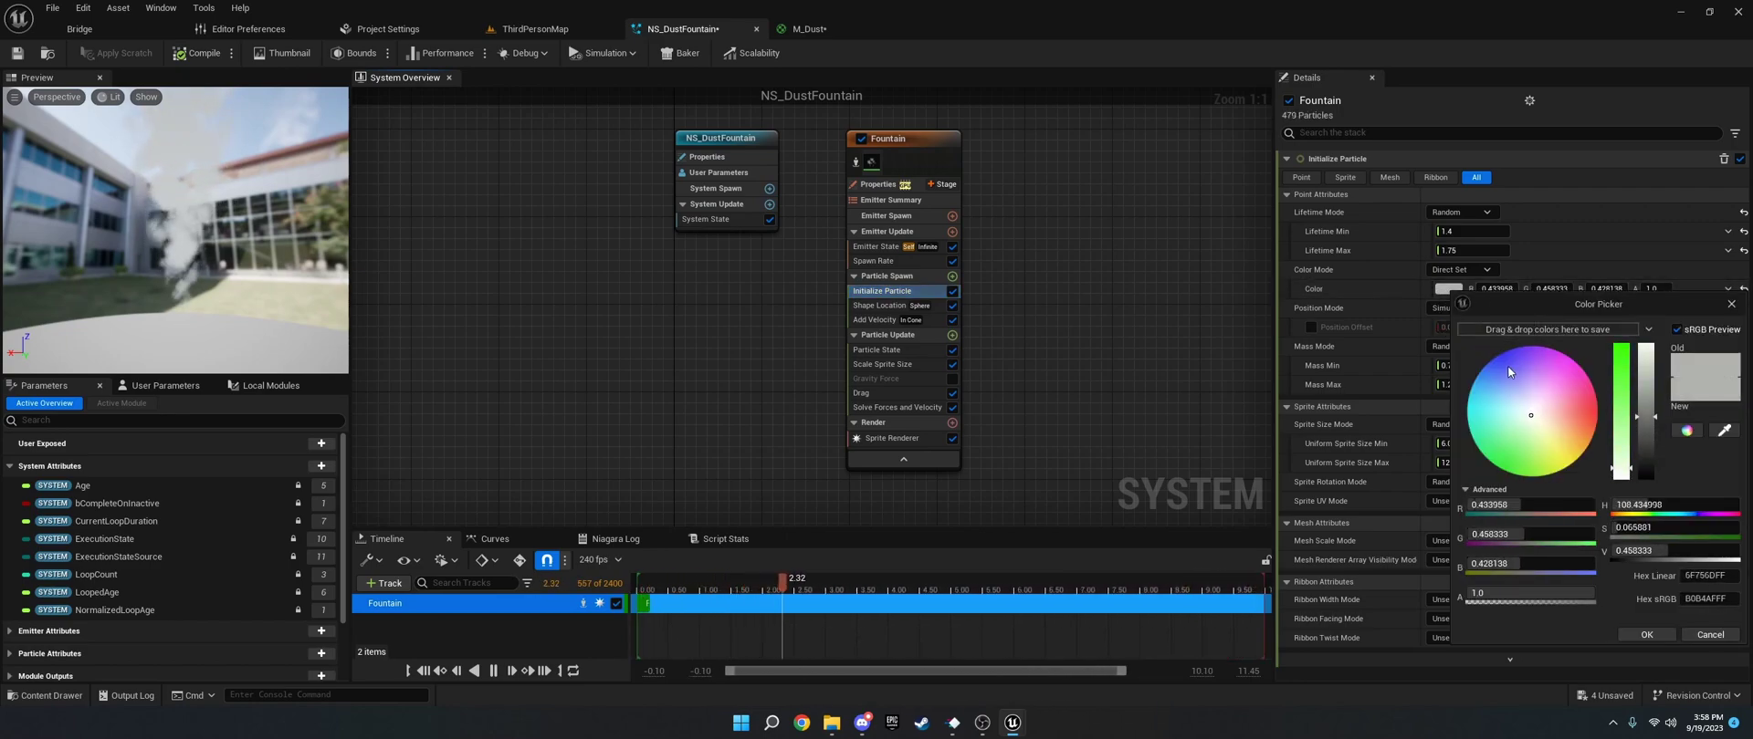
mouse_move(1497, 354)
mouse_down()
mouse_move(1579, 370)
mouse_move(1576, 402)
mouse_move(1573, 369)
mouse_move(1561, 387)
mouse_move(1583, 438)
mouse_move(1535, 471)
mouse_up()
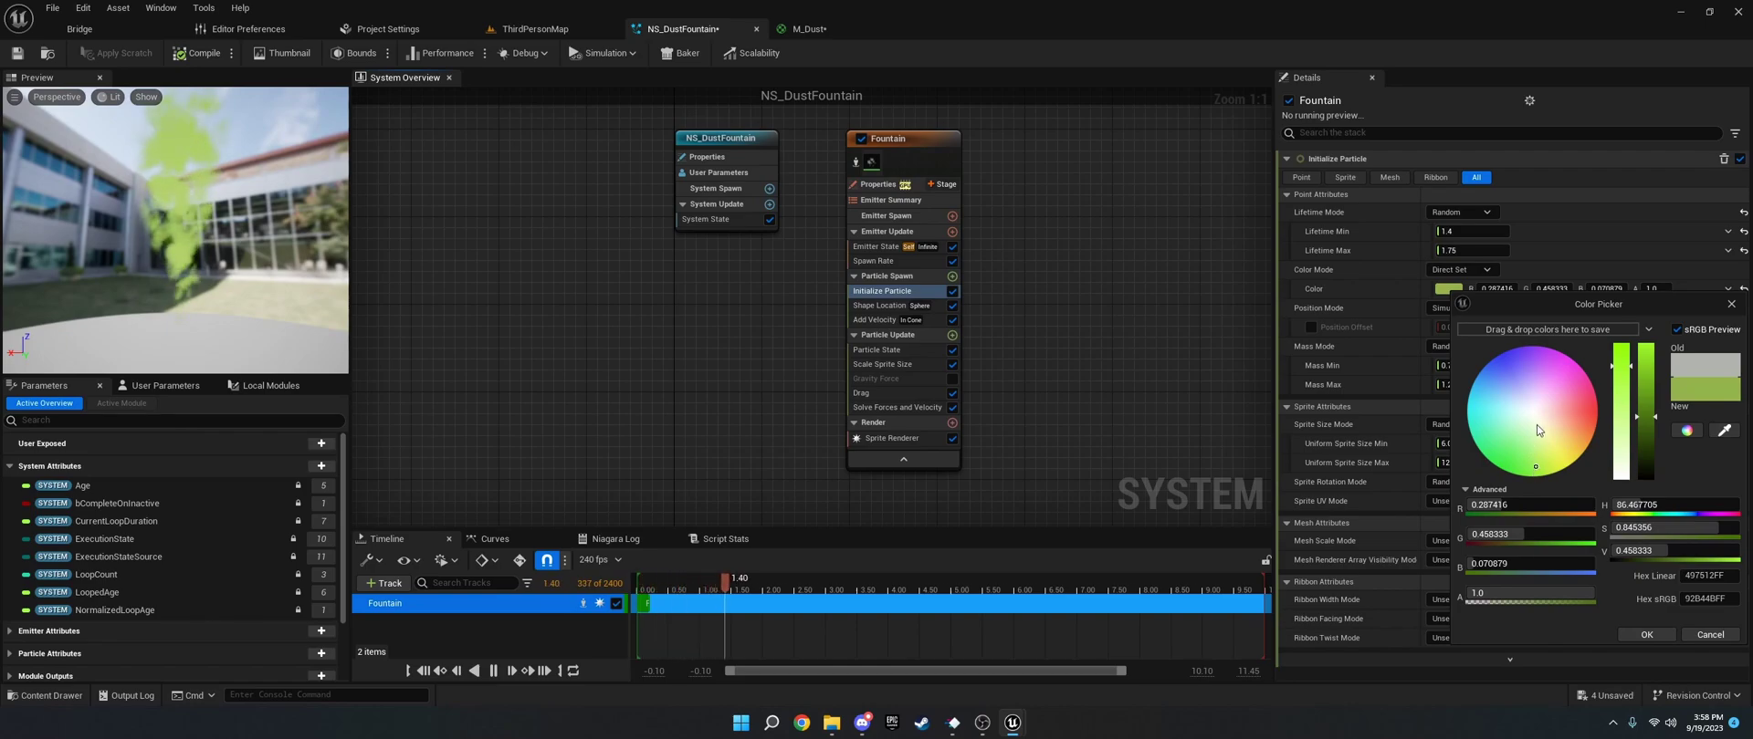
drag(1536, 425, 1532, 412)
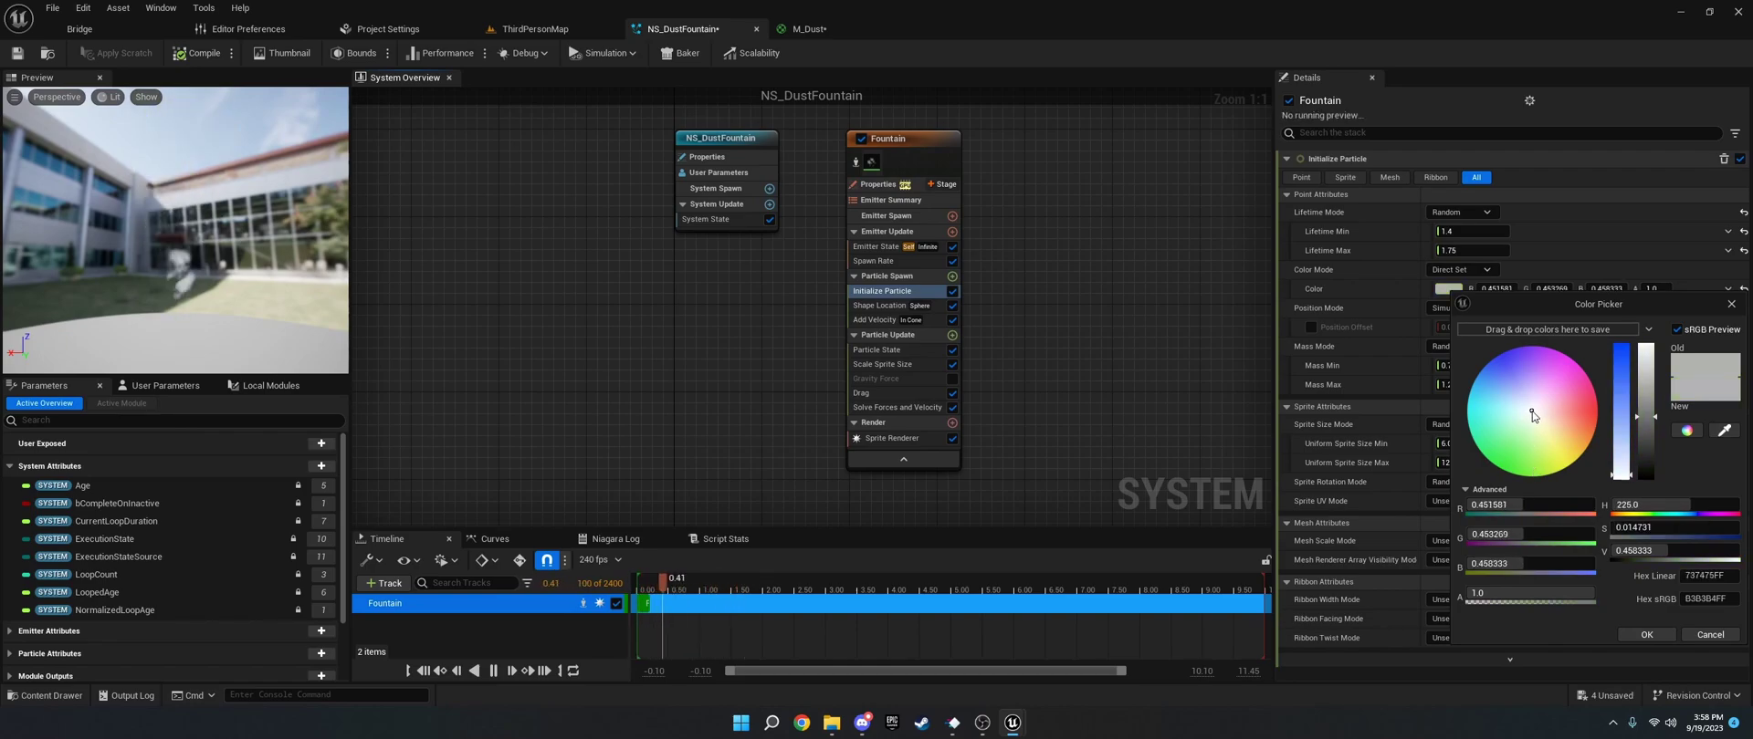
drag(1645, 453, 1646, 469)
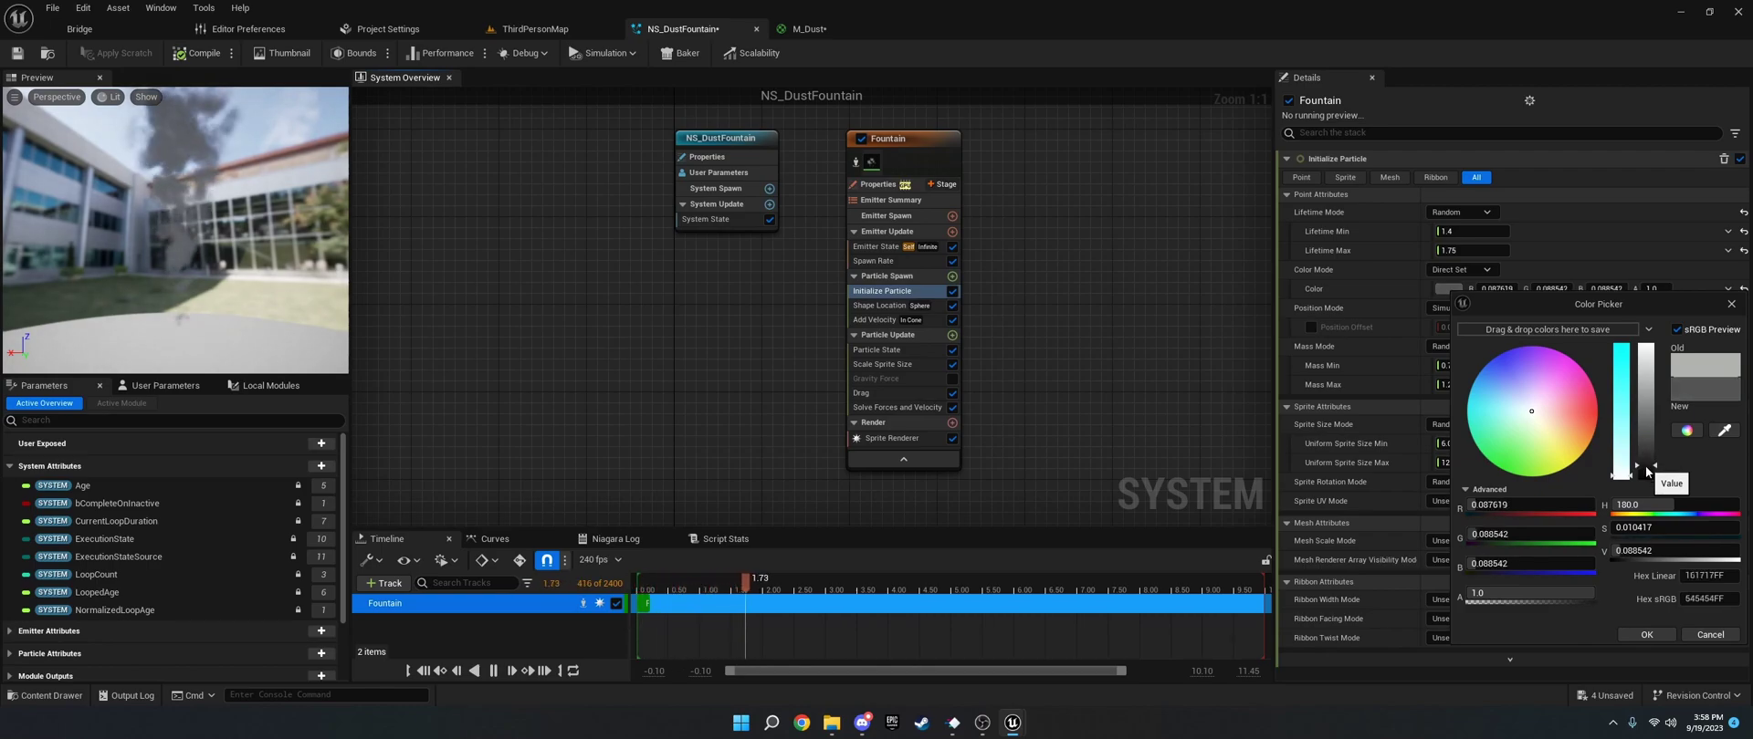
drag(1647, 470, 1644, 461)
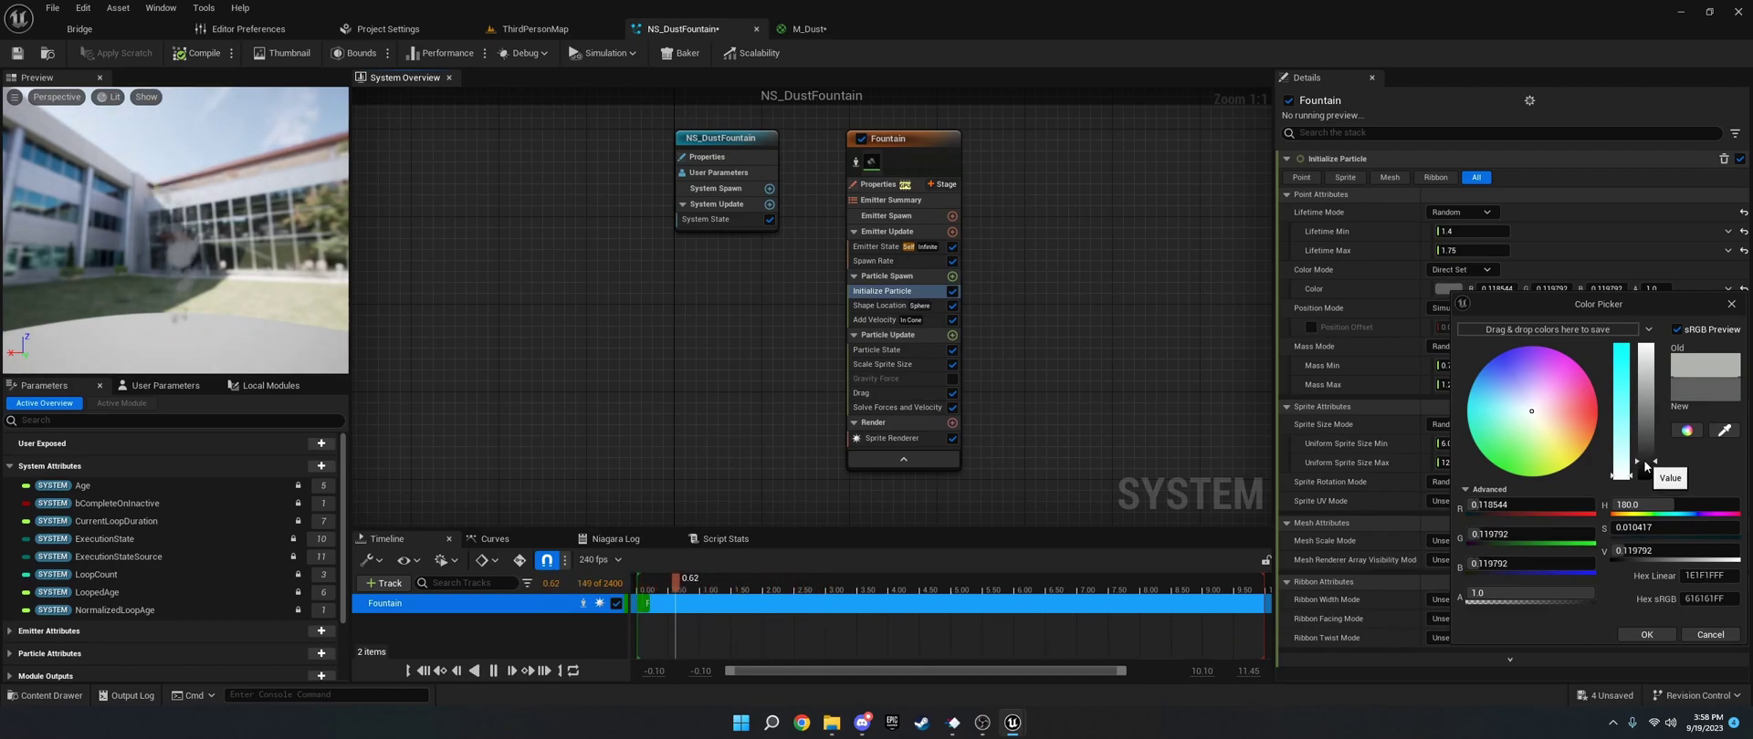
Duplicate the Fountain emitter as Fountain001 and place it beside the original.
click(935, 140)
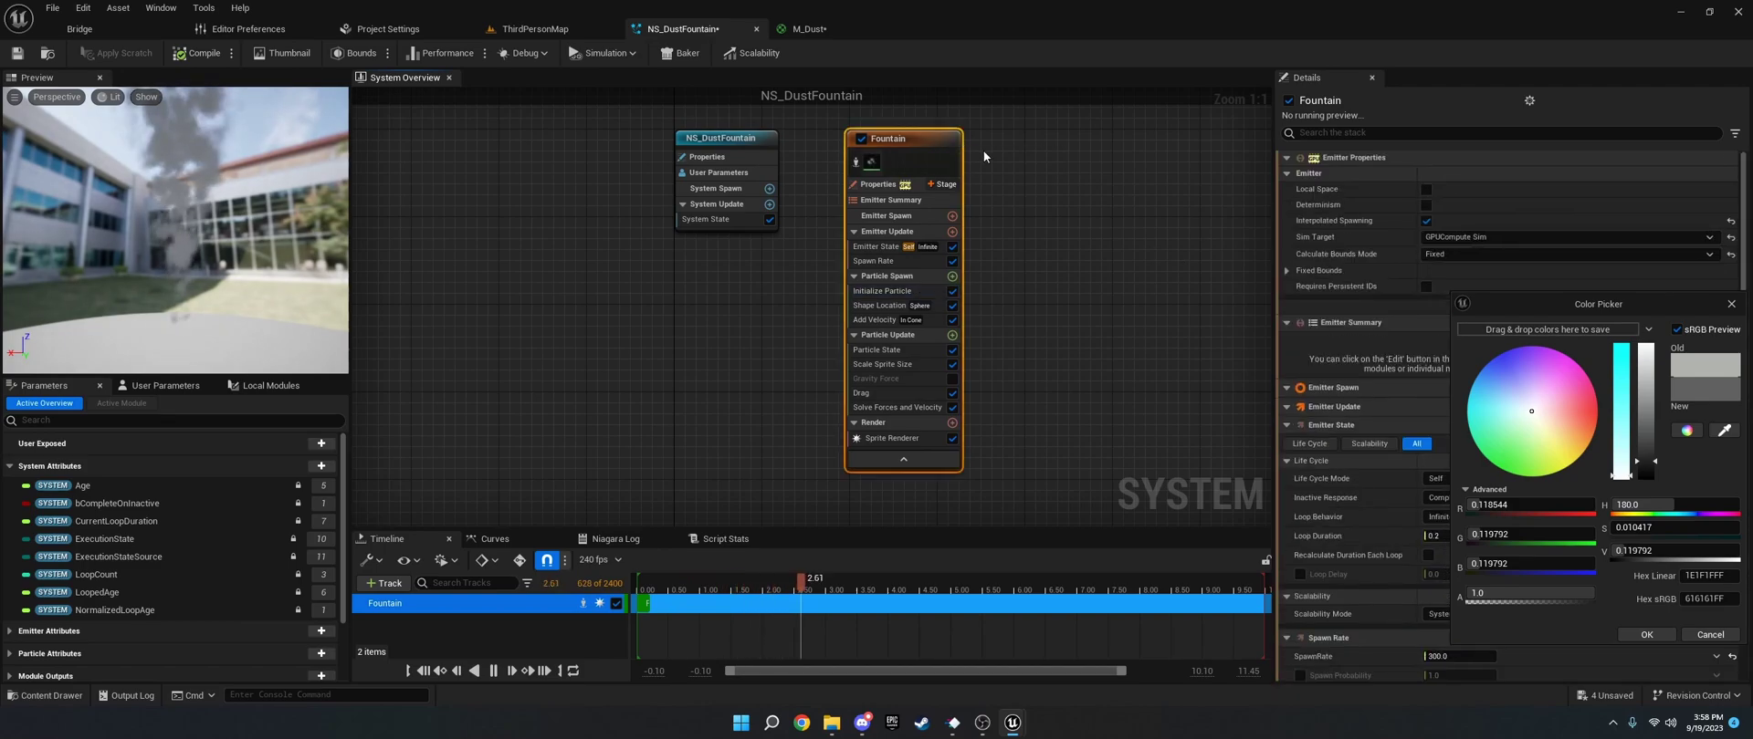
key(ctrl+d)
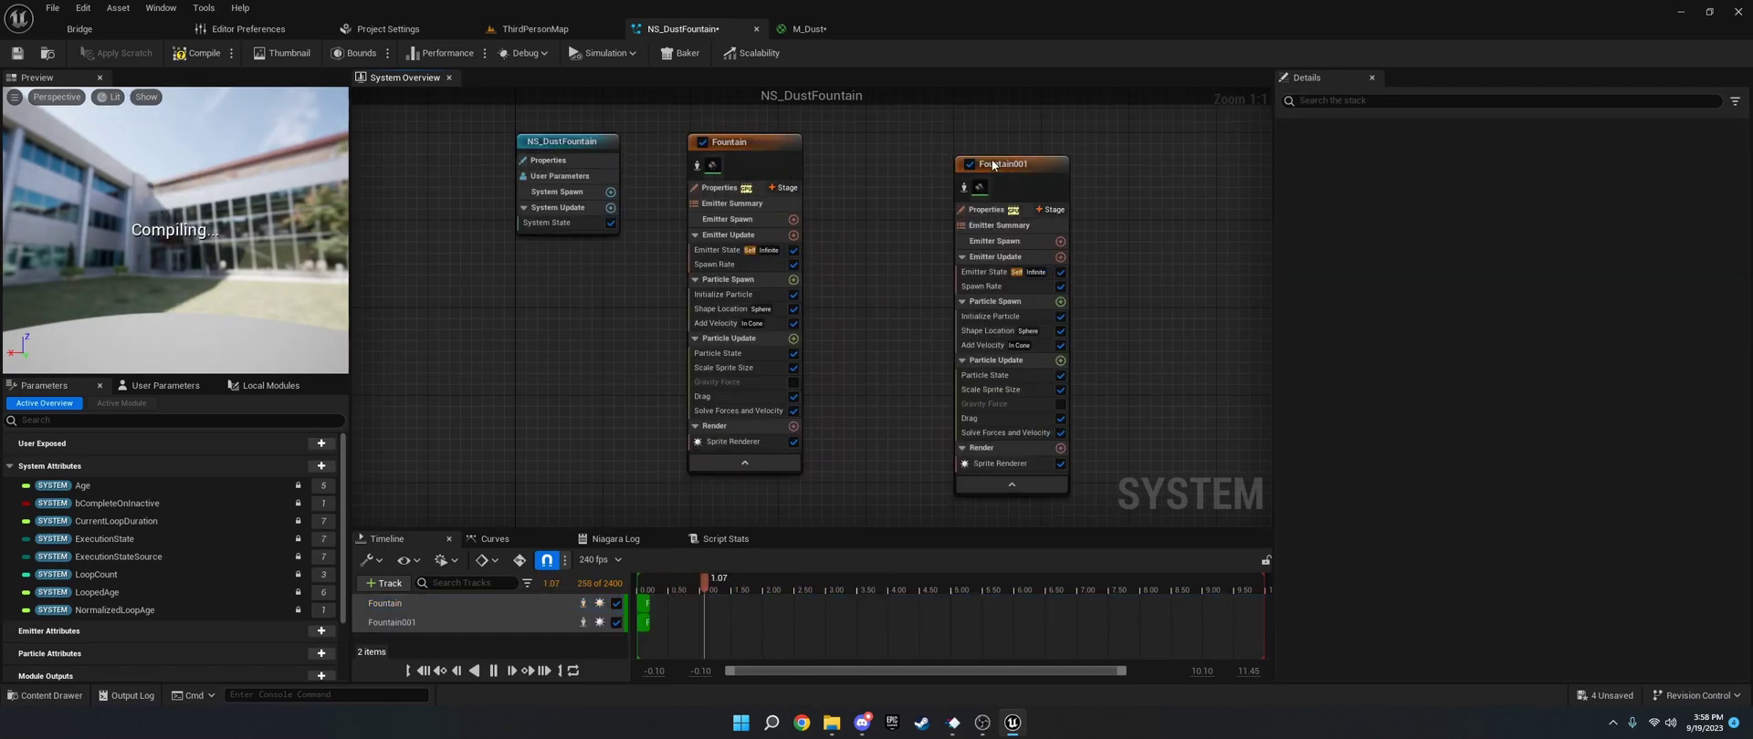
drag(993, 164, 927, 143)
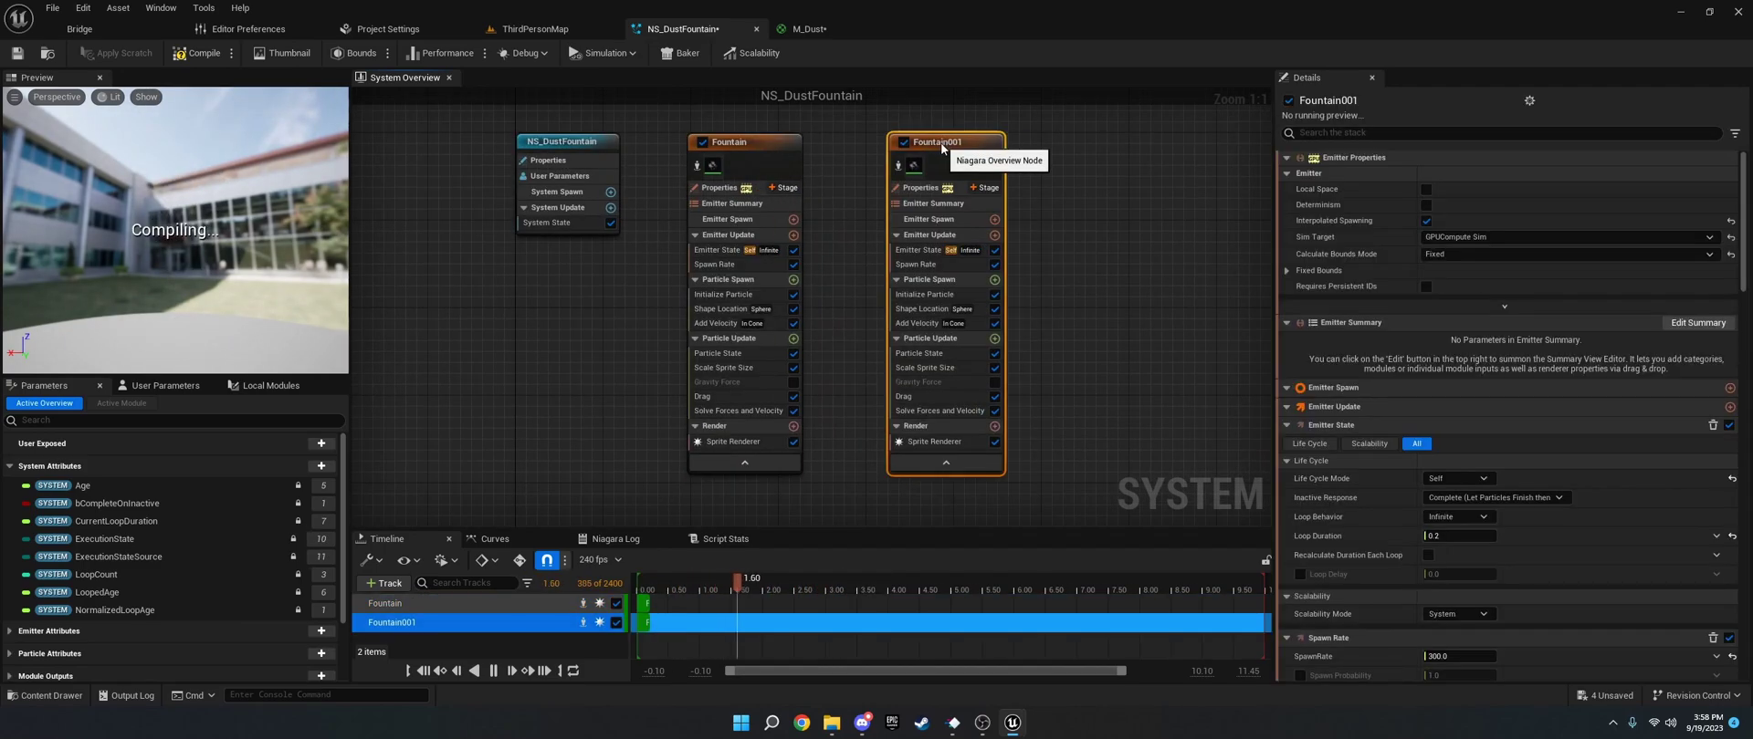
Set Fountain001's Initialize Particle colour to near-white.
click(924, 294)
click(1442, 288)
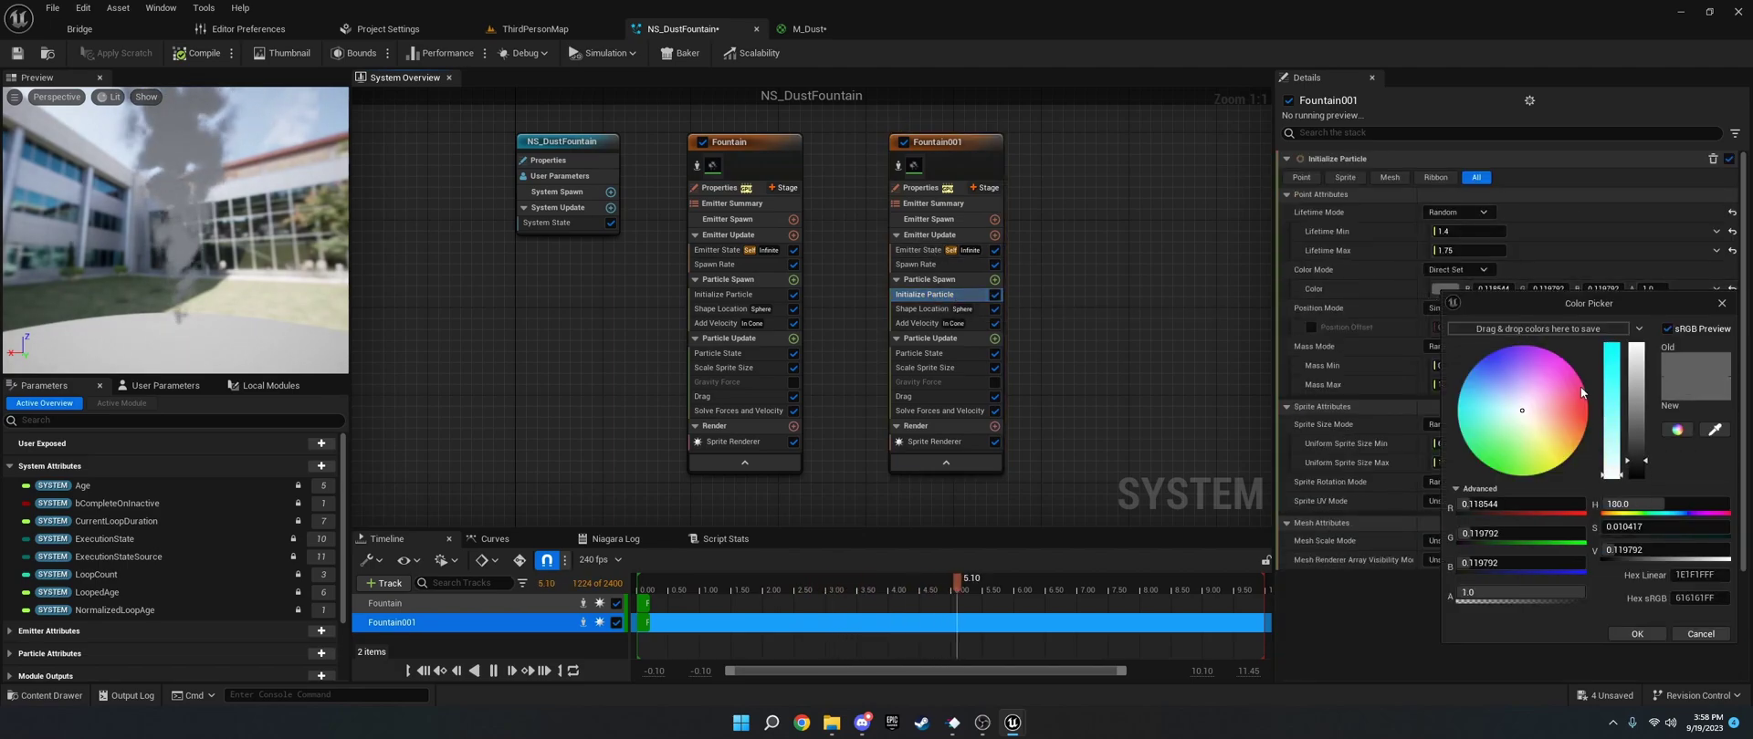
click(1538, 376)
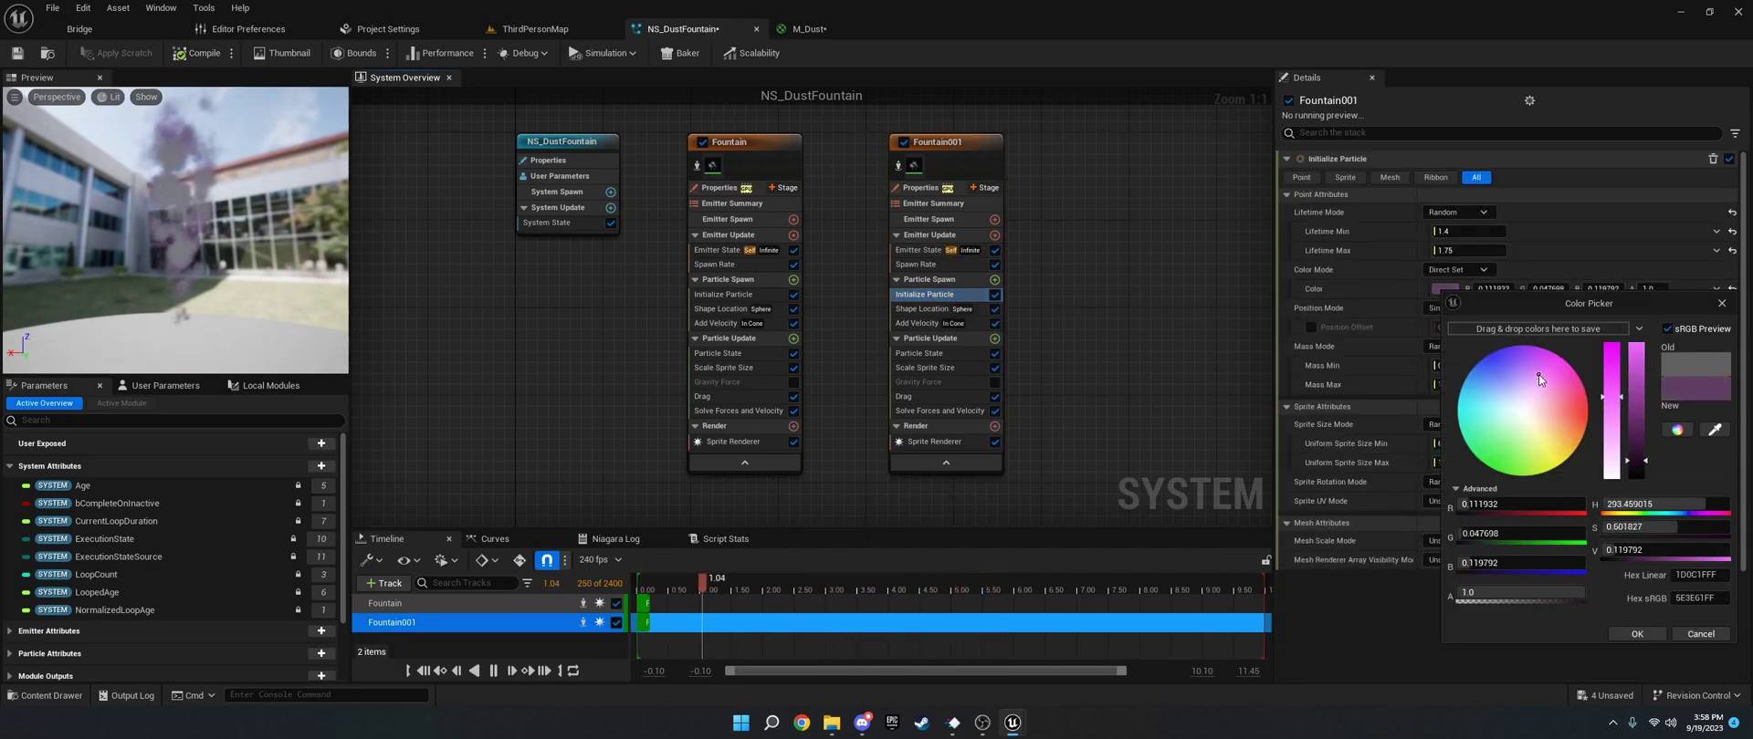
drag(1537, 376, 1518, 409)
drag(1634, 457, 1629, 338)
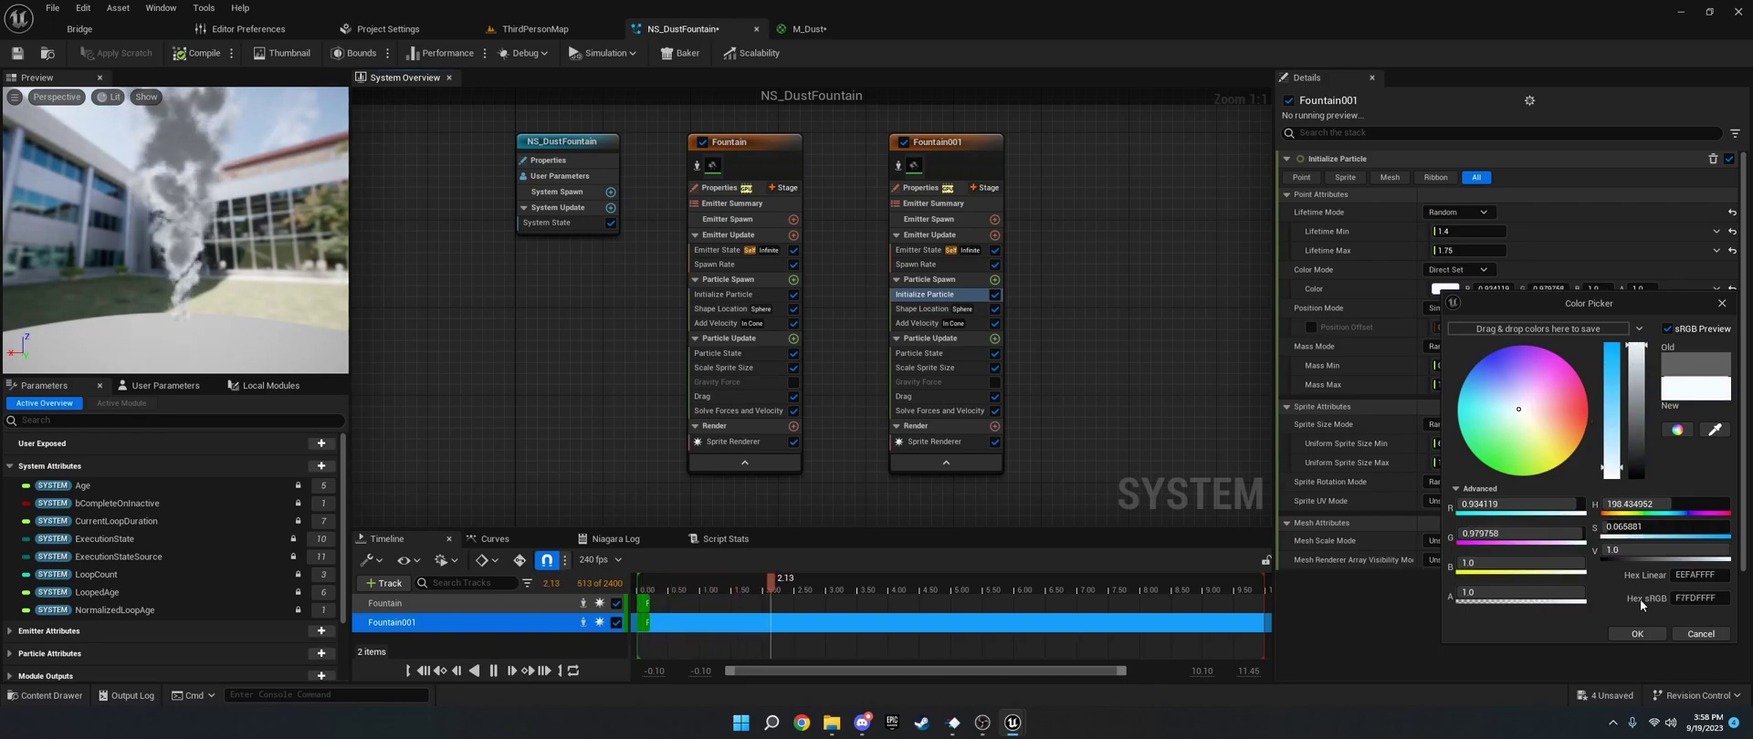
click(1649, 630)
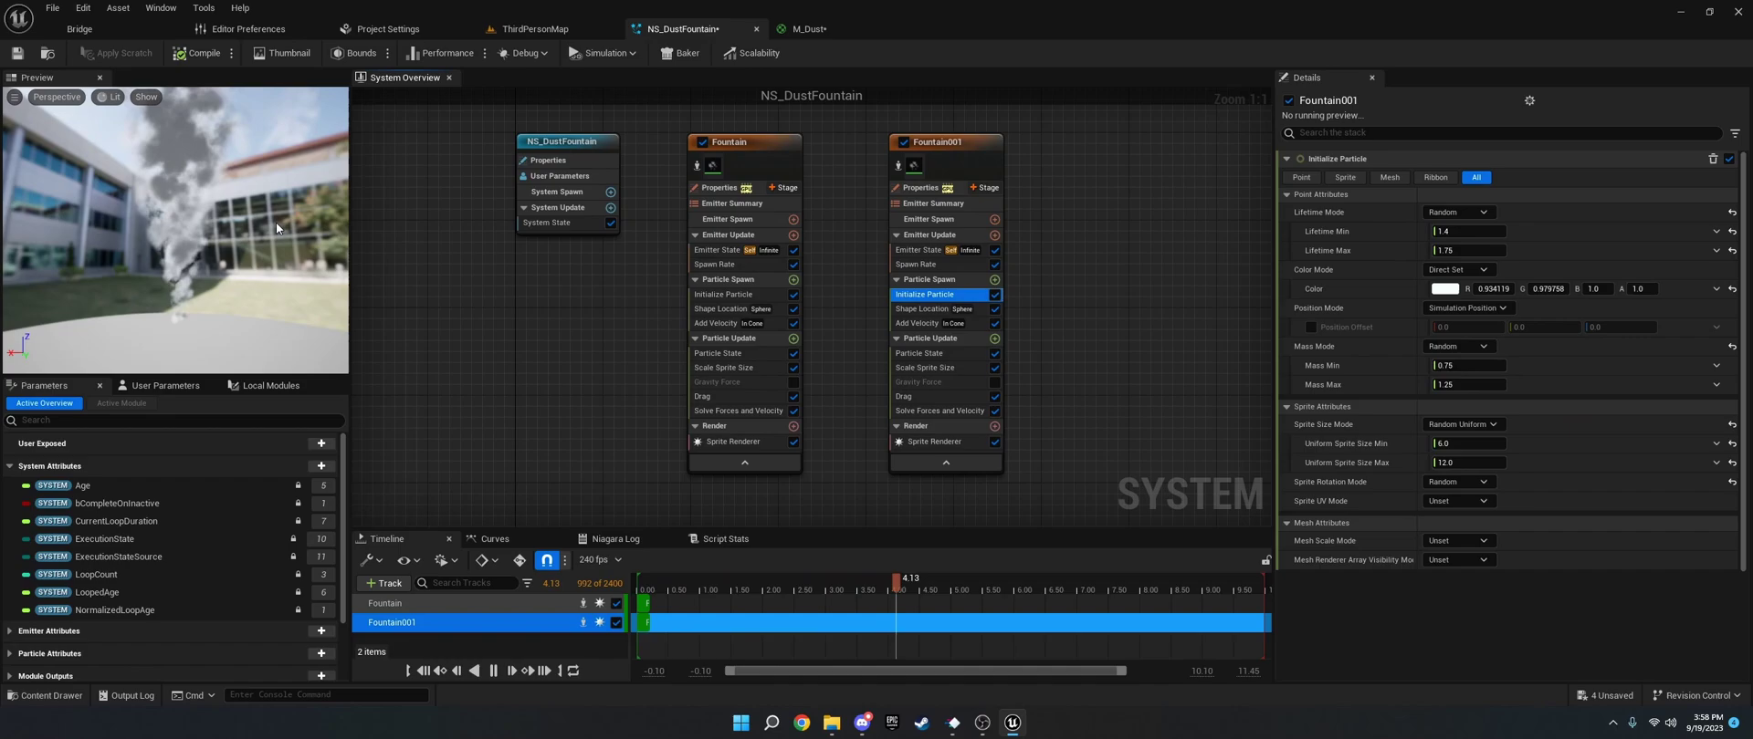
click(175, 219)
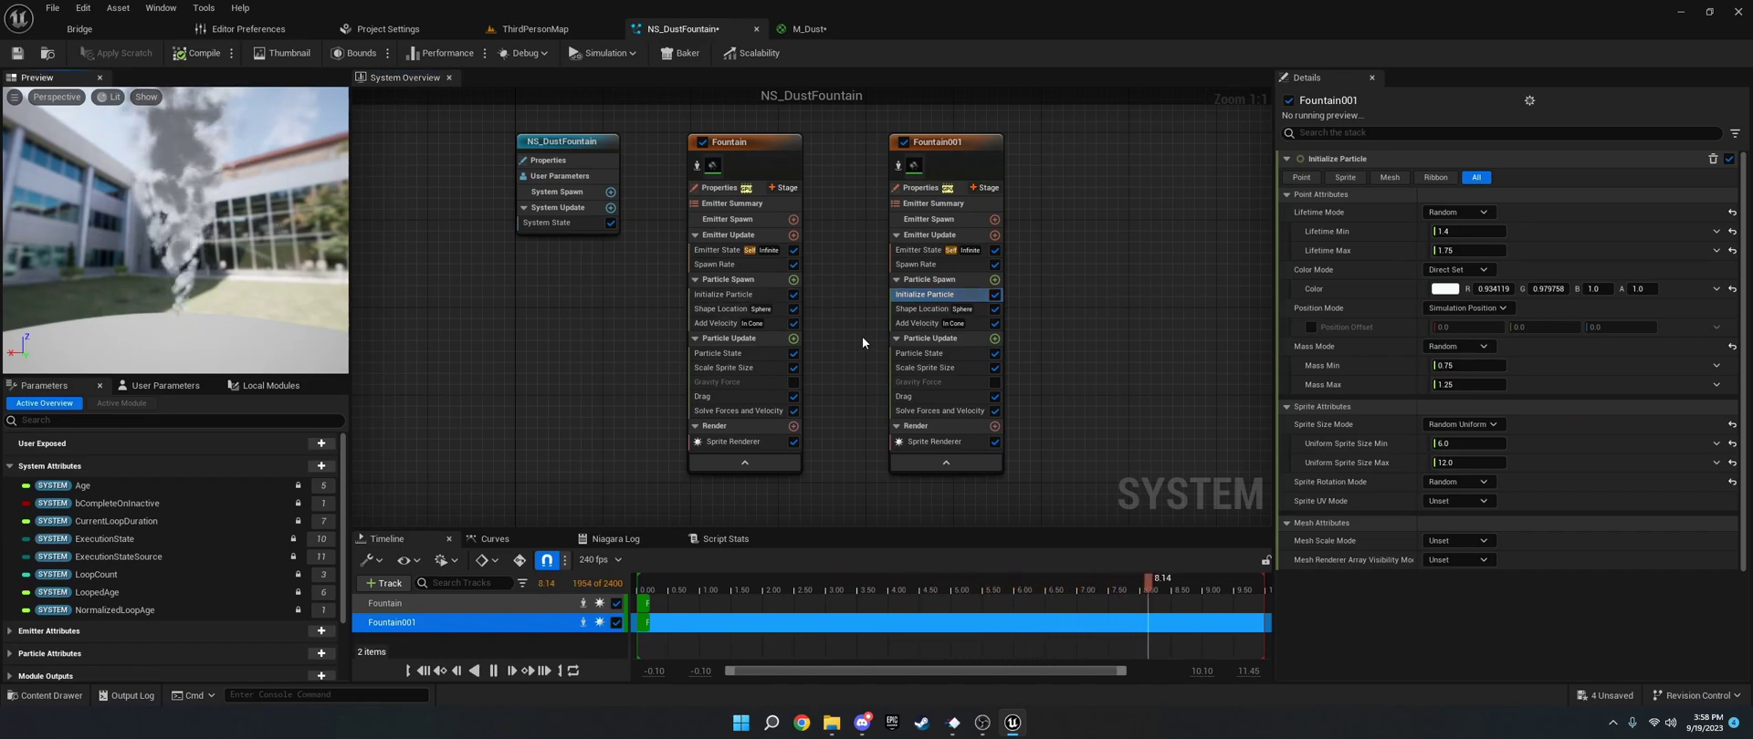
Check Fountain's emitter properties, keeping Sim Target GPUCompute Sim and Calculate Bounds Mode Fixed.
click(719, 187)
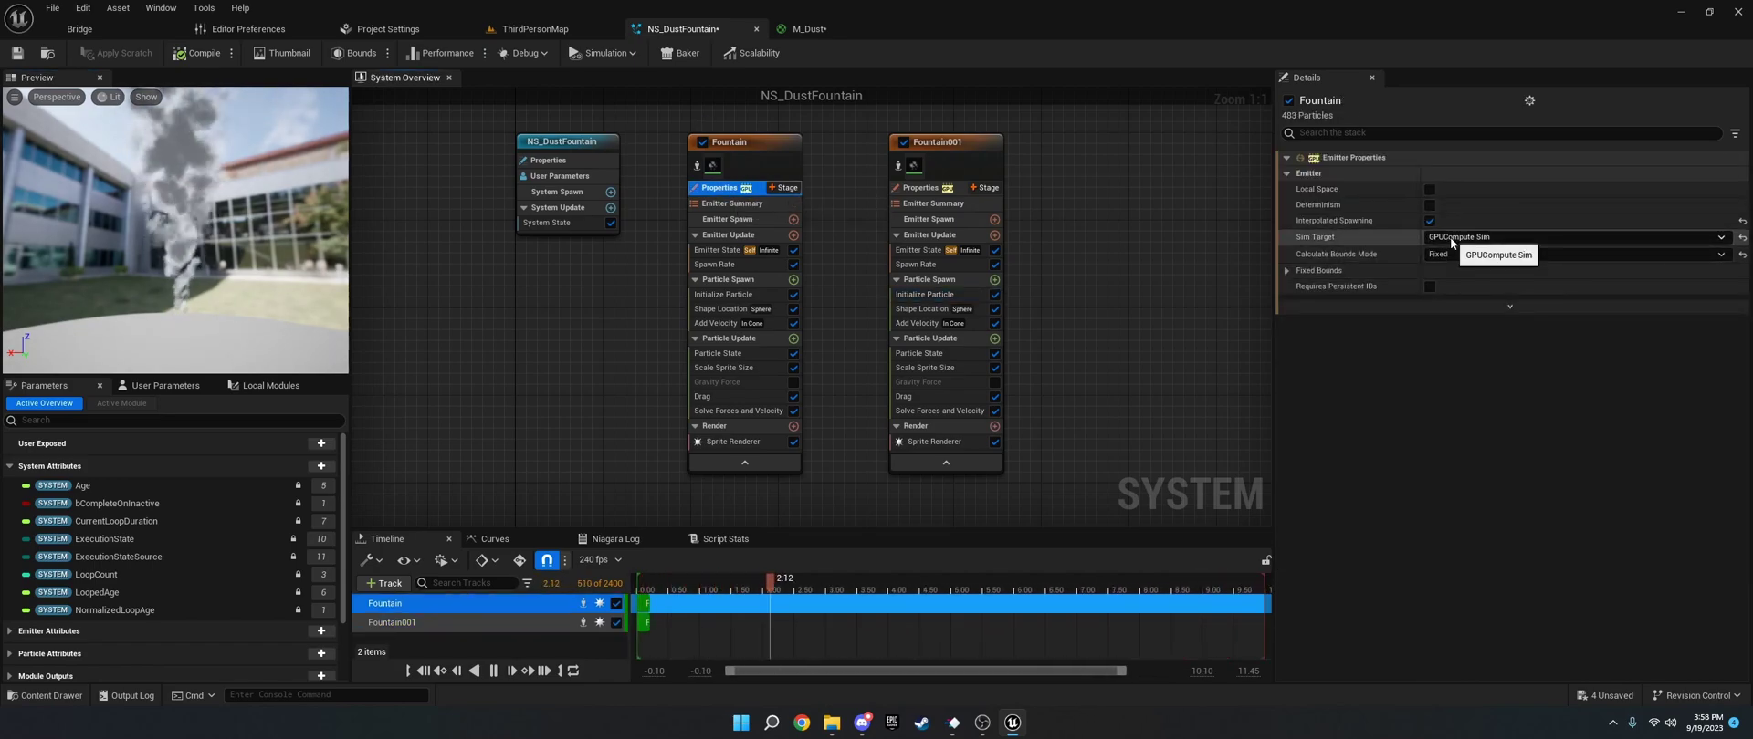
click(1452, 239)
click(1453, 265)
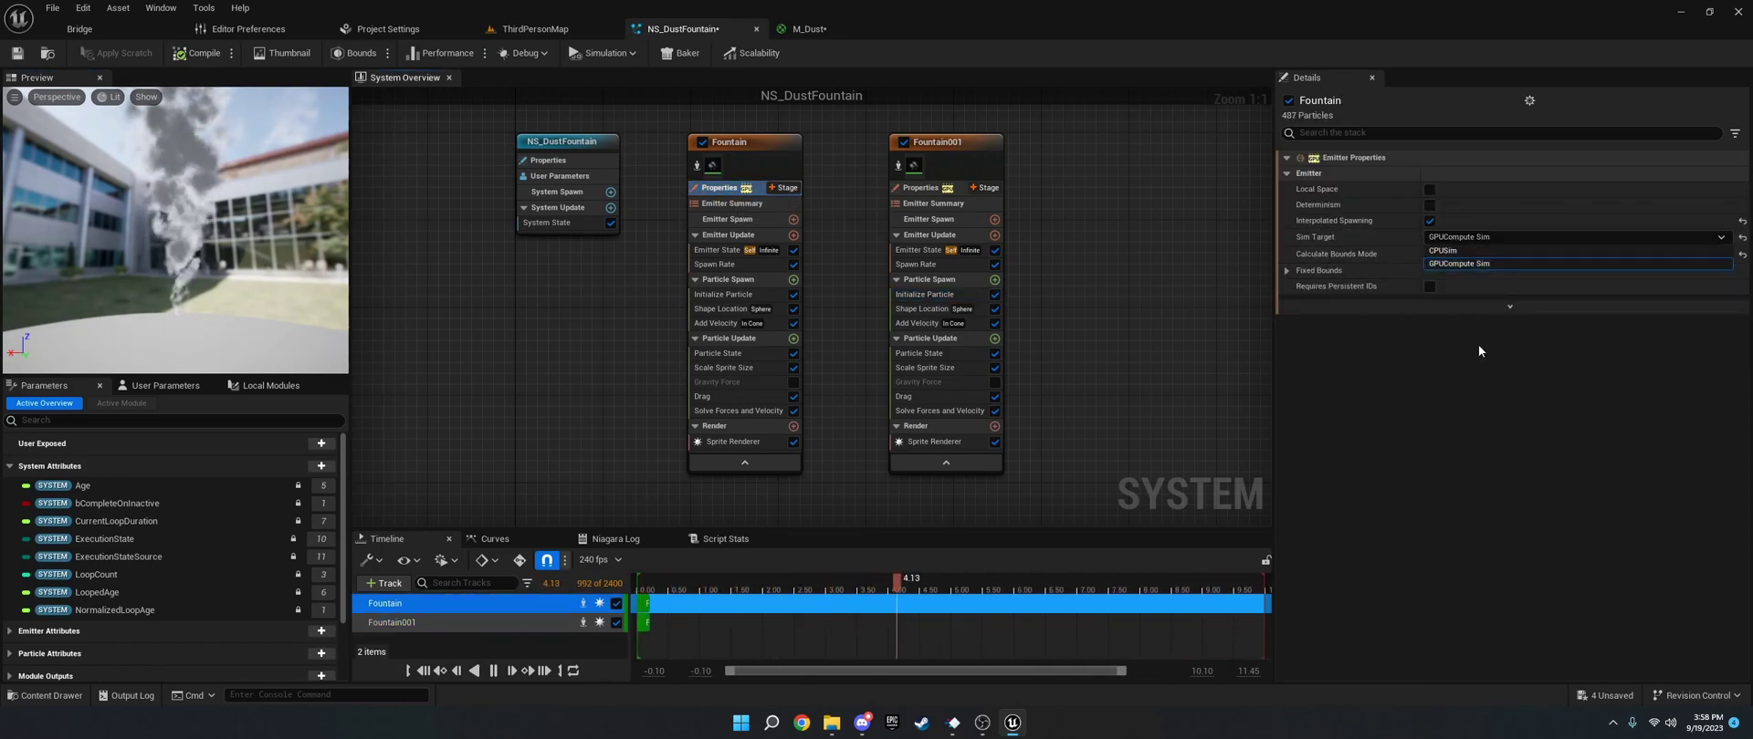
click(1448, 254)
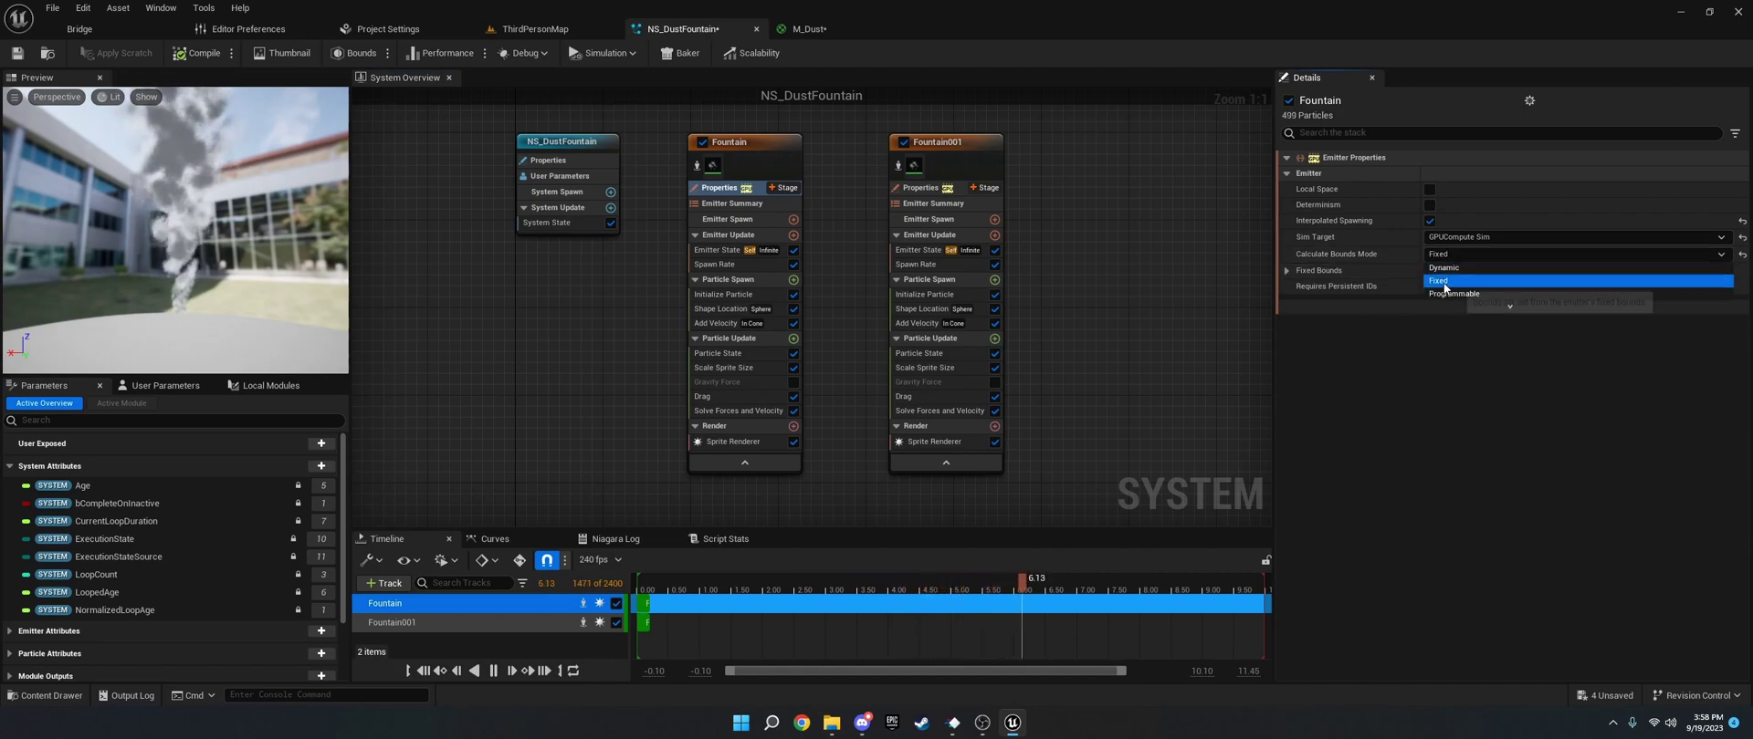
click(1442, 288)
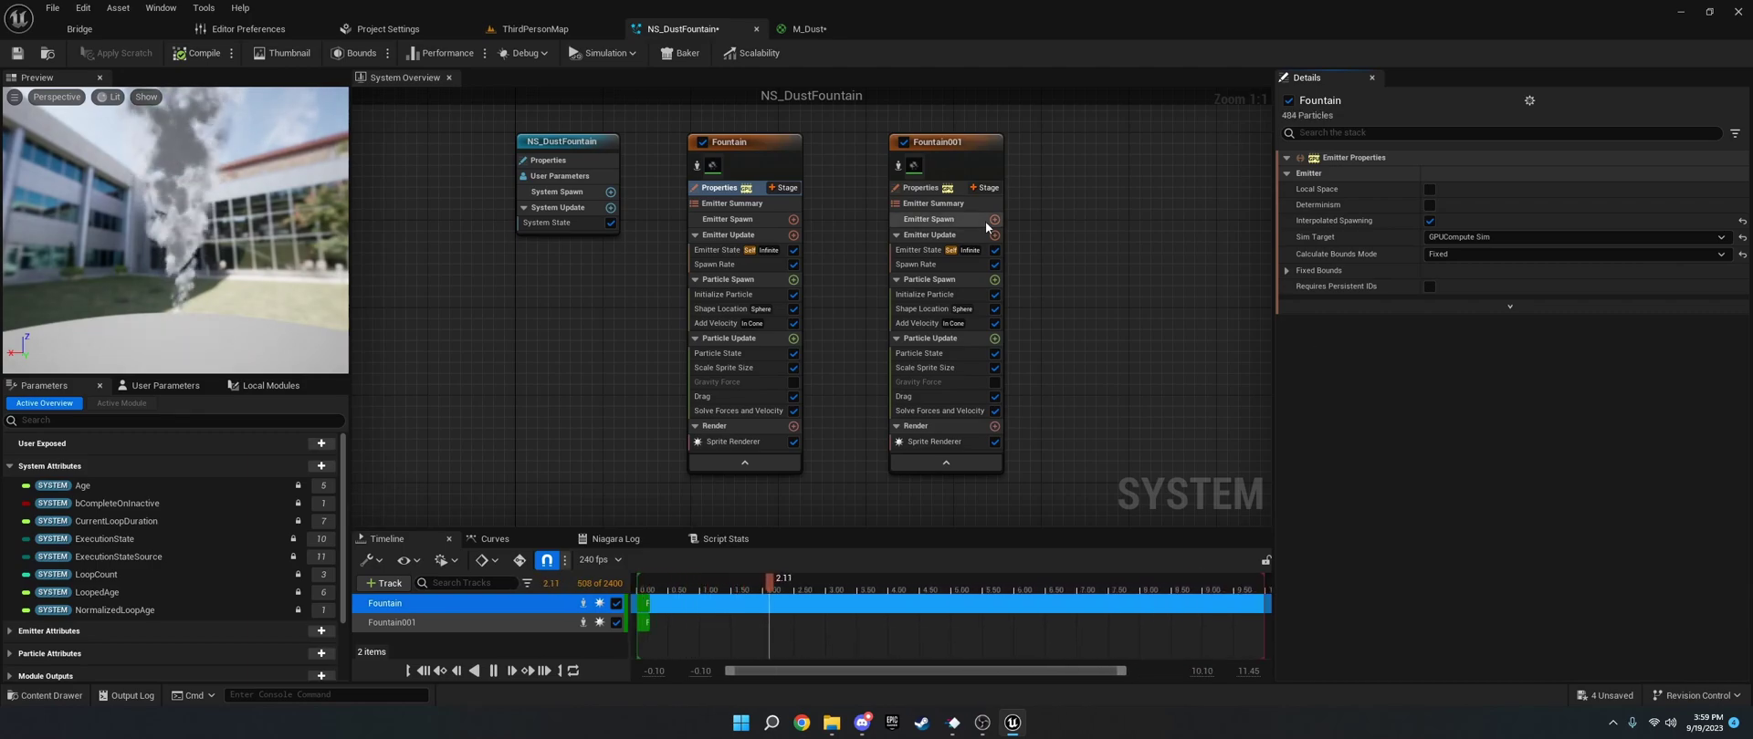
Return to ThirdPersonMap and tilt the view up to see the tall dust smoke column.
click(562, 28)
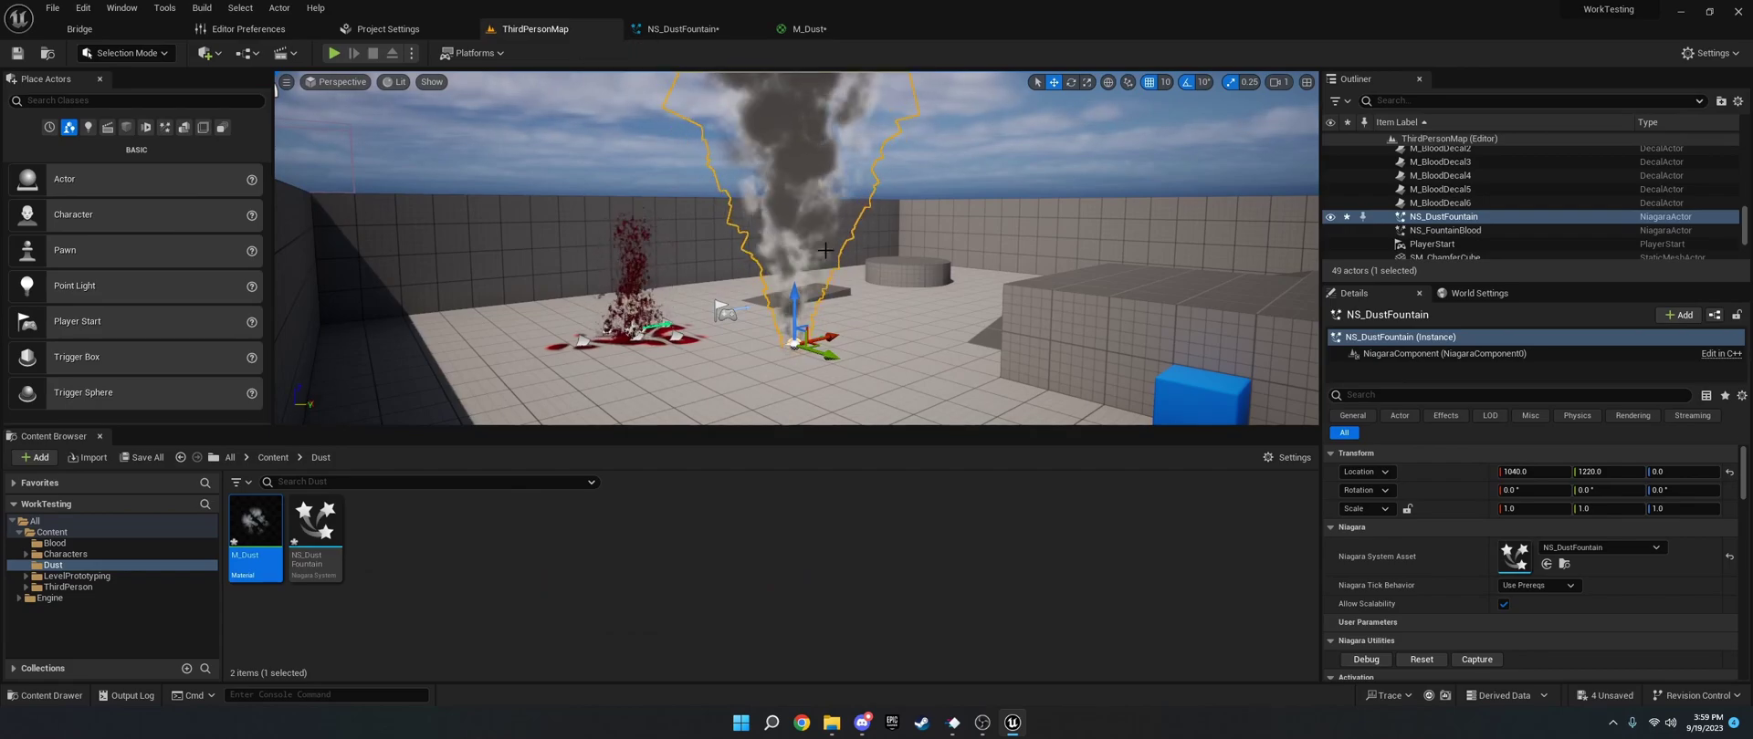
right_drag(825, 249, 826, 210)
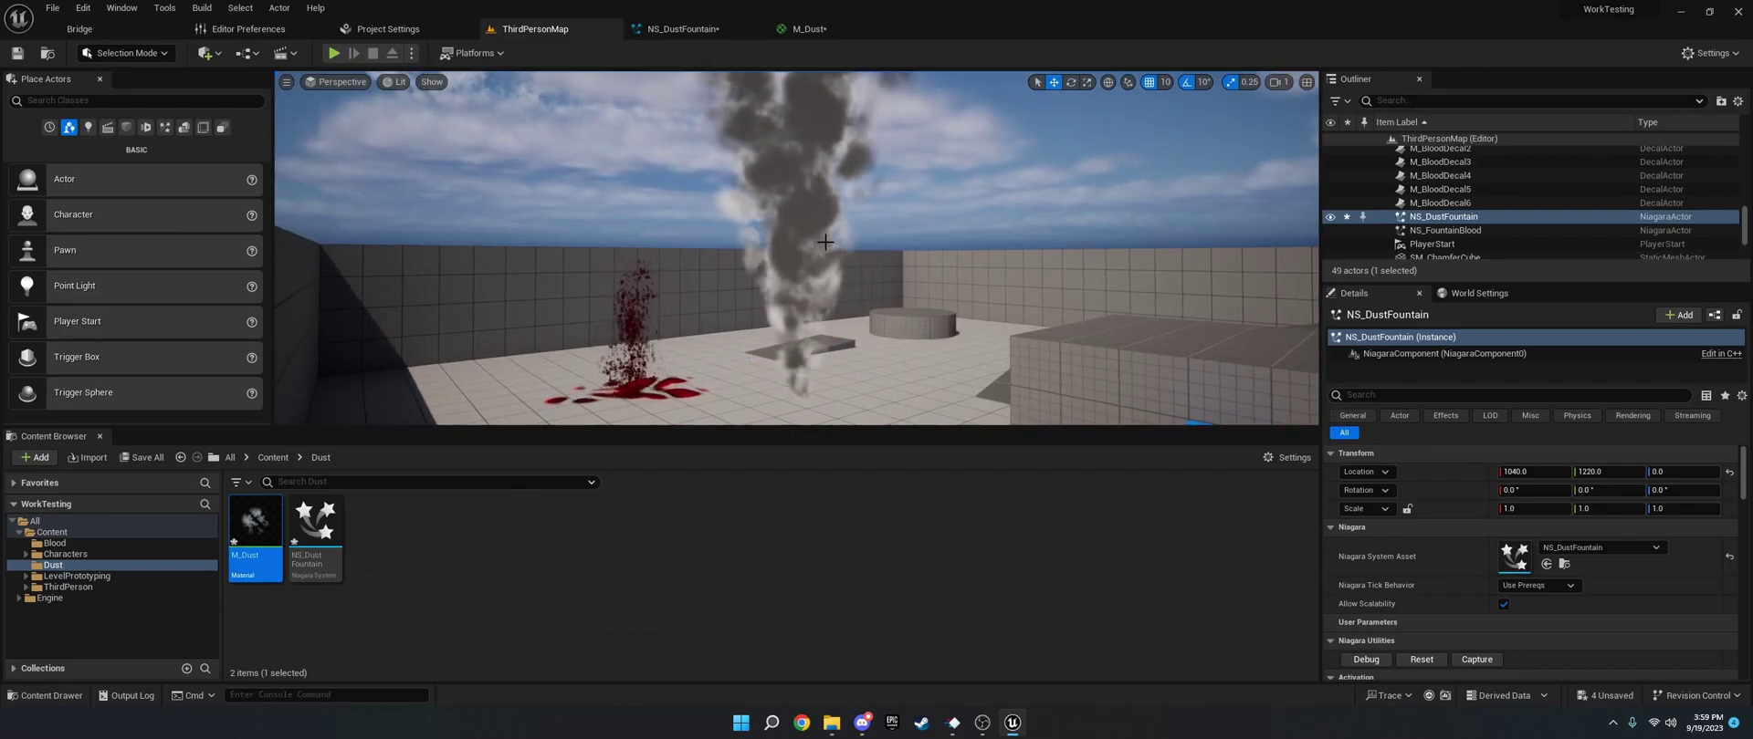